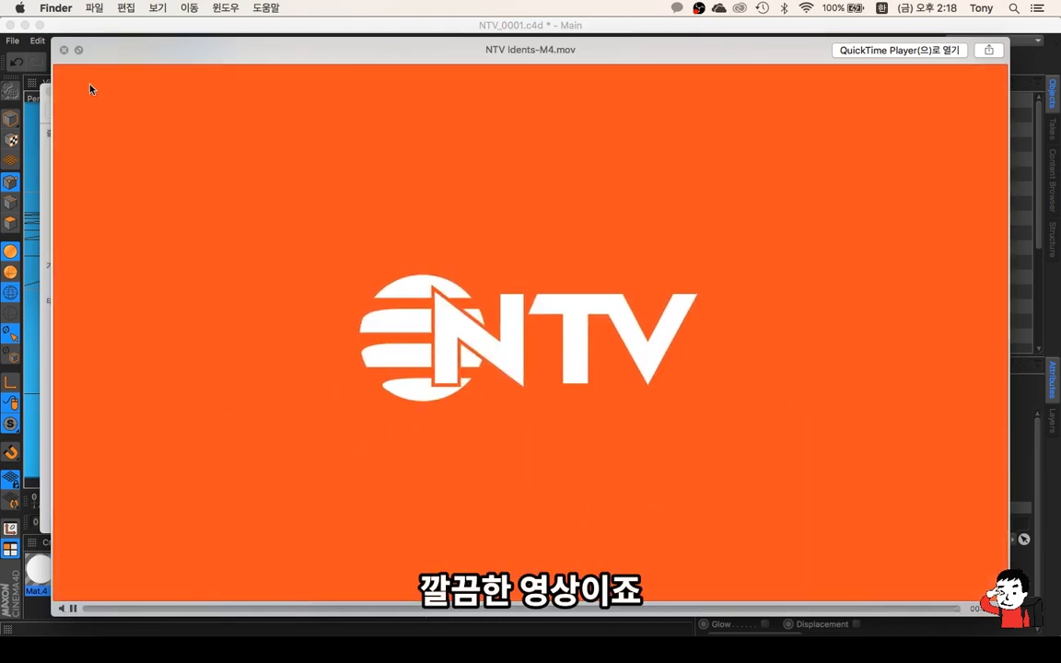
Close the video preview and minimise both Mov folder windows to uncover the Cinema 4D scene
click(63, 51)
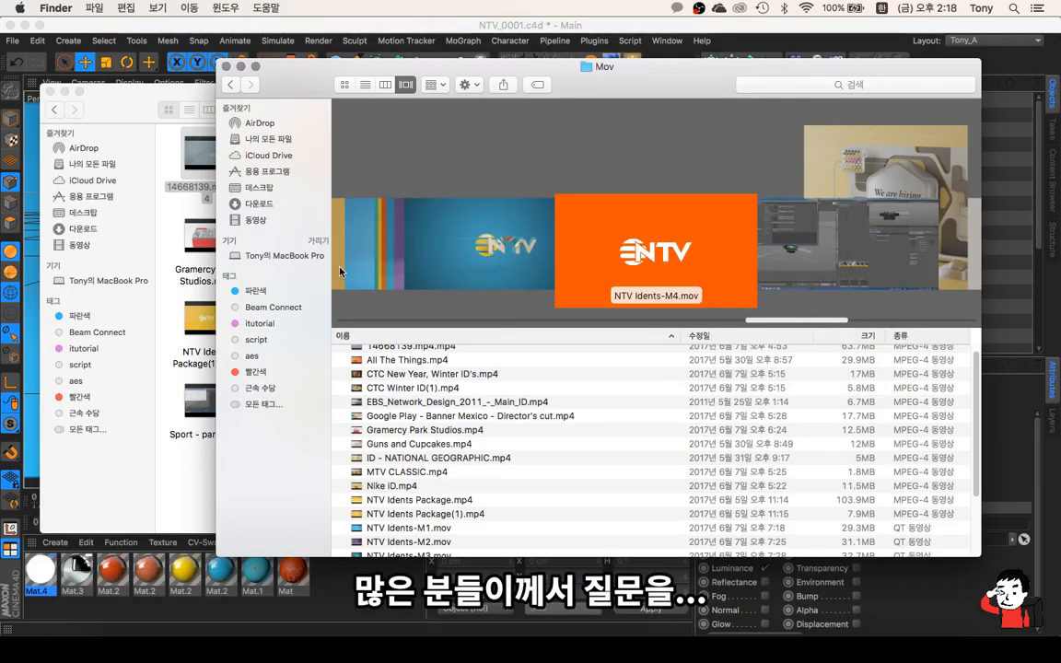
click(241, 67)
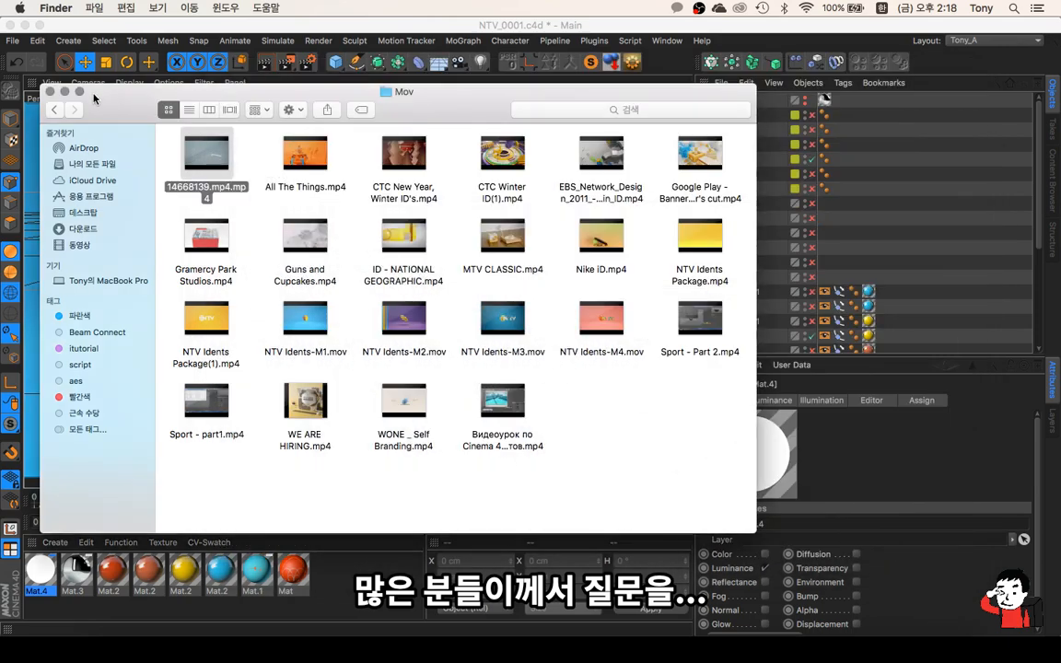
click(64, 92)
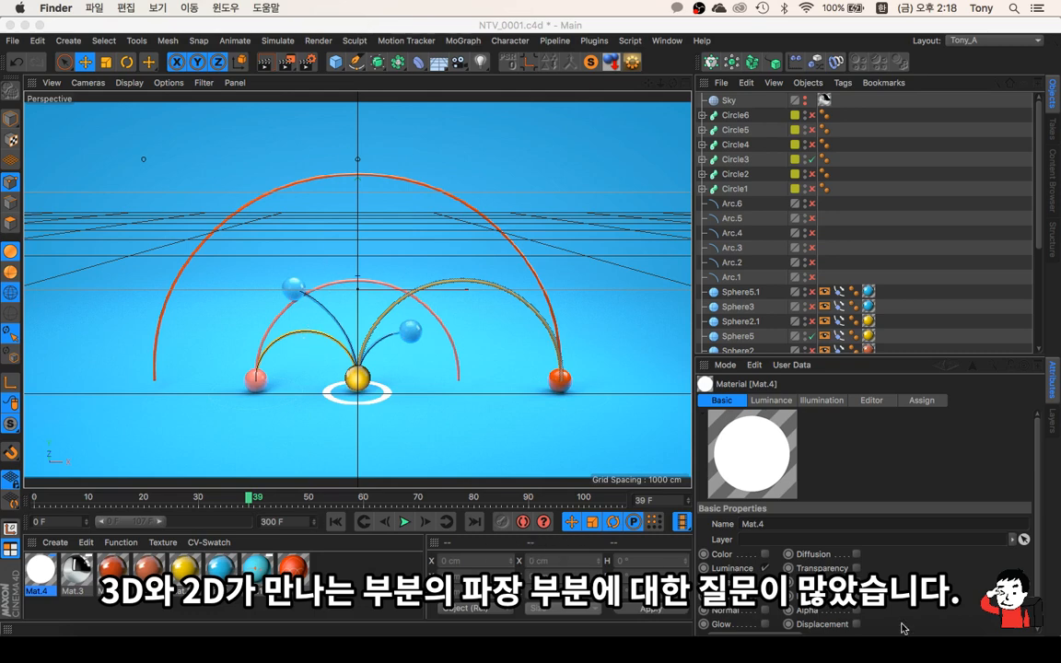
Restore the Mov folder window, open NTV Idents-M4.mov in QuickTime Player and scrub back to the 00:02 mark
click(933, 623)
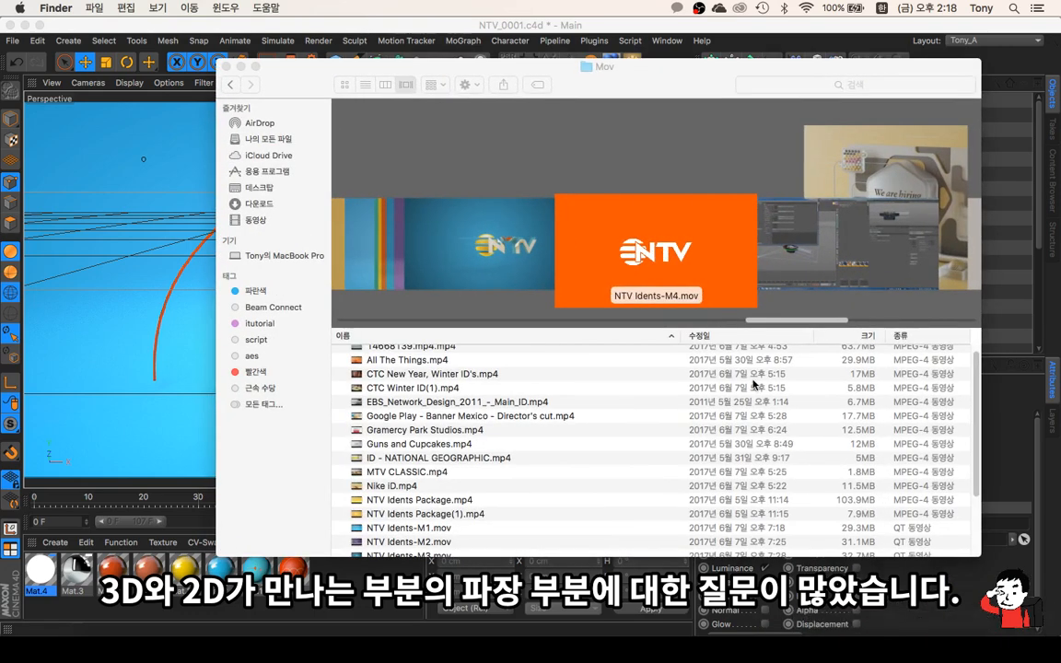
double_click(681, 291)
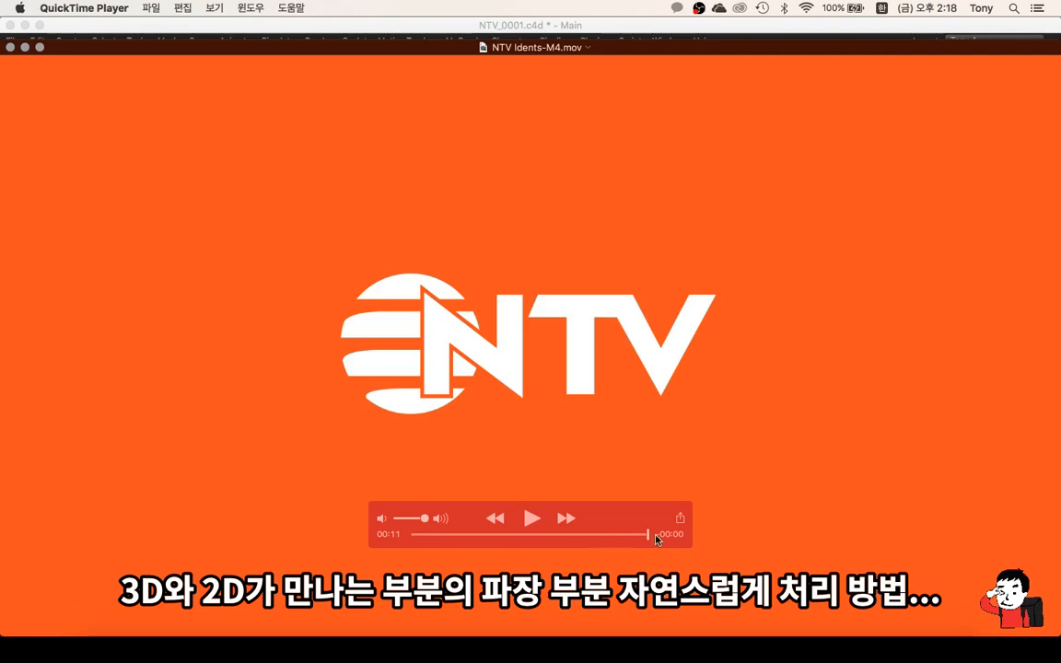
drag(658, 540, 450, 539)
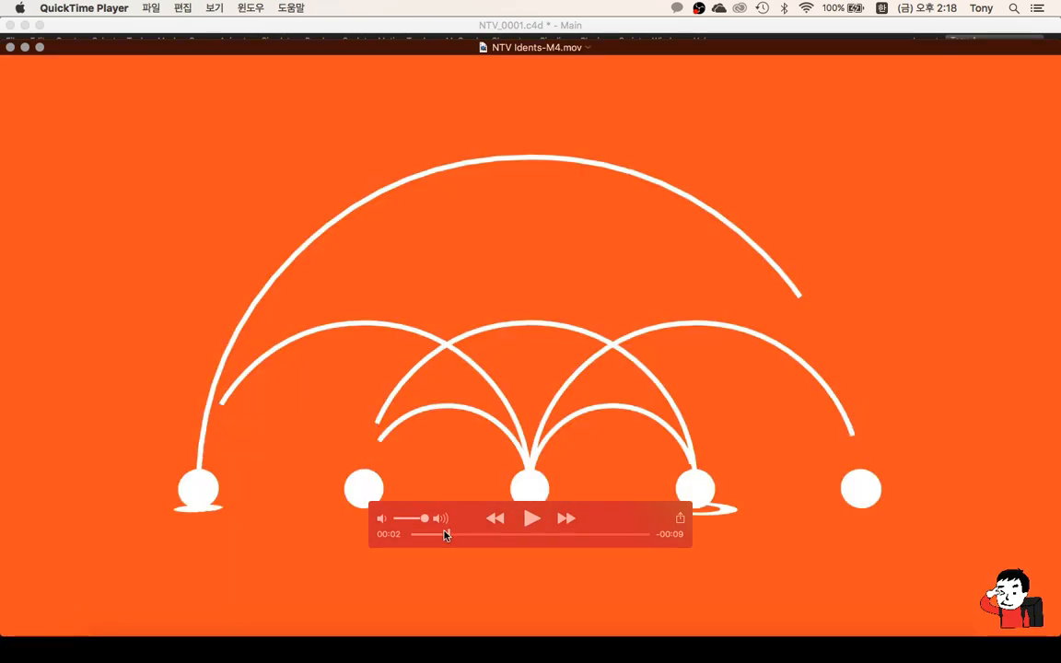
Minimise the video and folder windows, and scrub through the Cinema 4D animation to frame 65
click(26, 48)
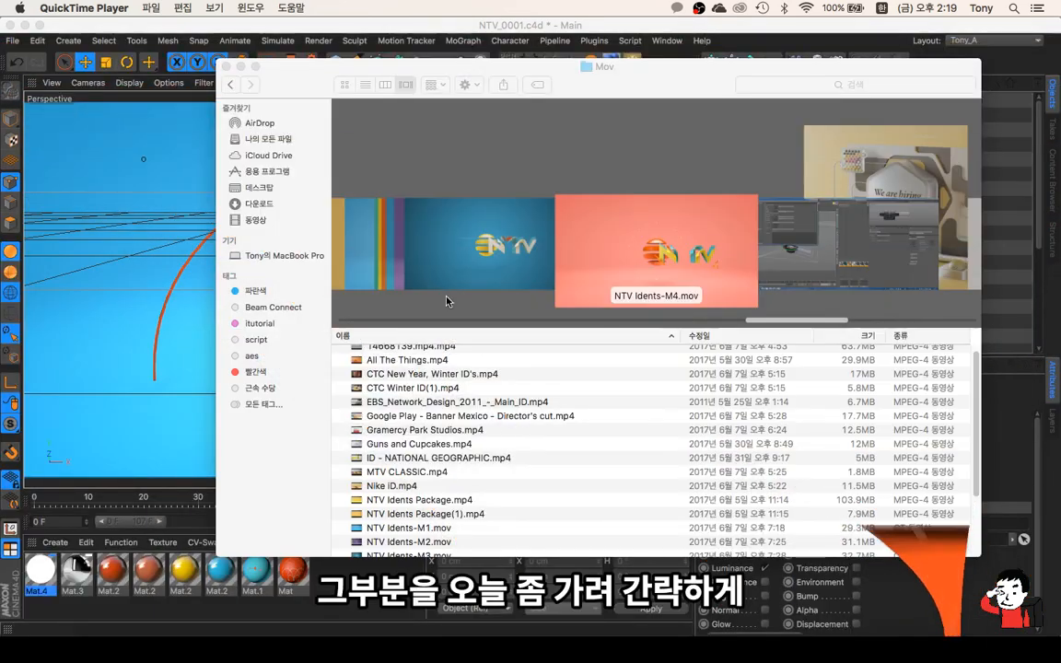
click(241, 67)
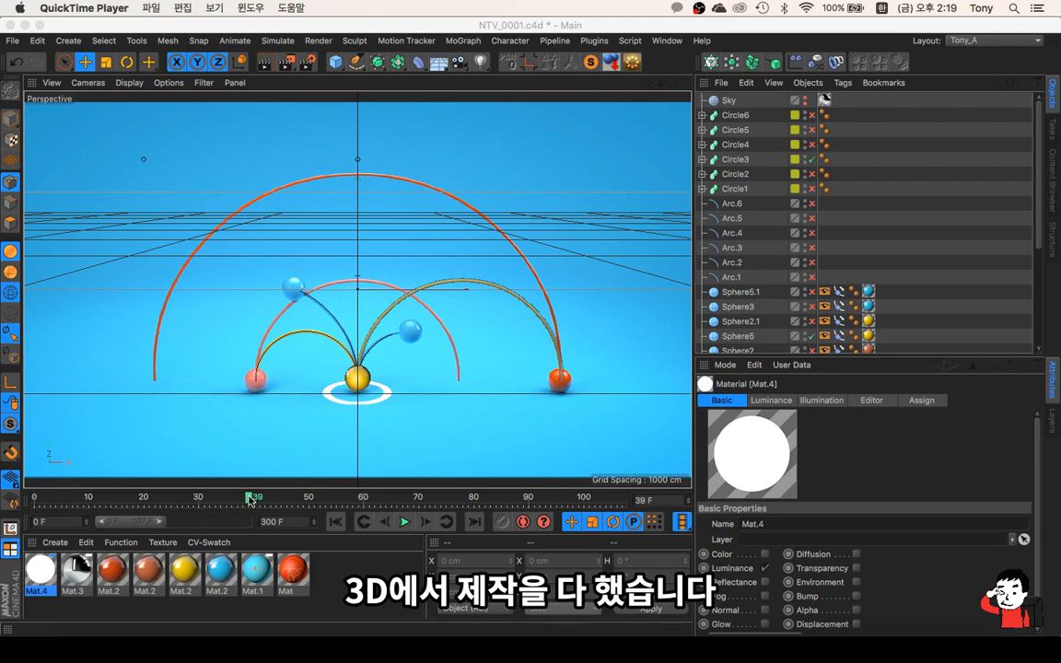
click(248, 500)
drag(249, 500, 182, 497)
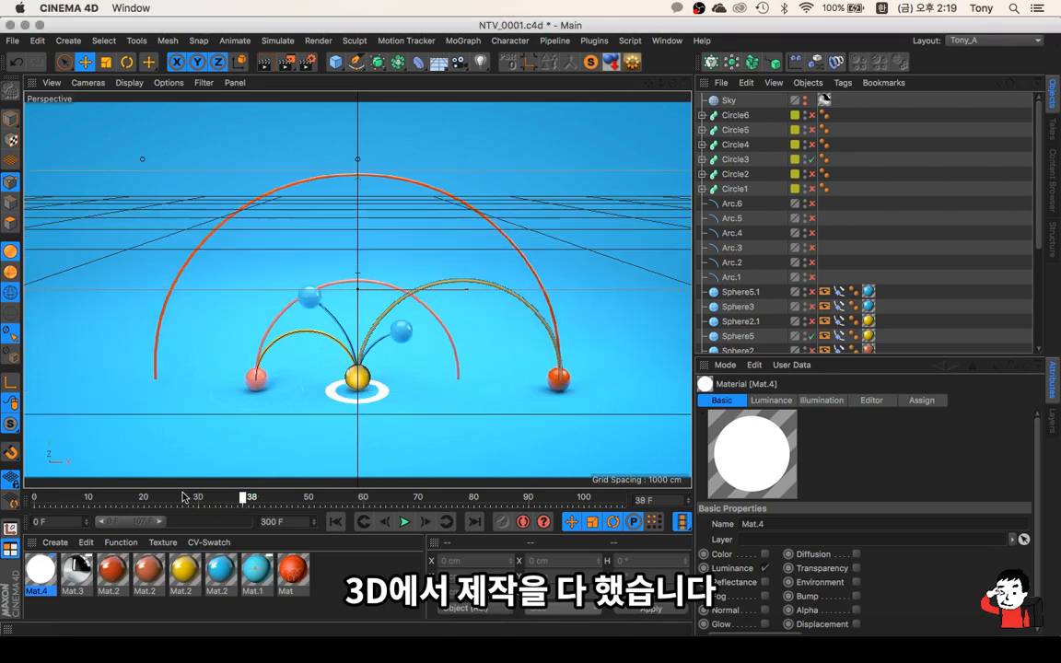
drag(89, 497, 382, 497)
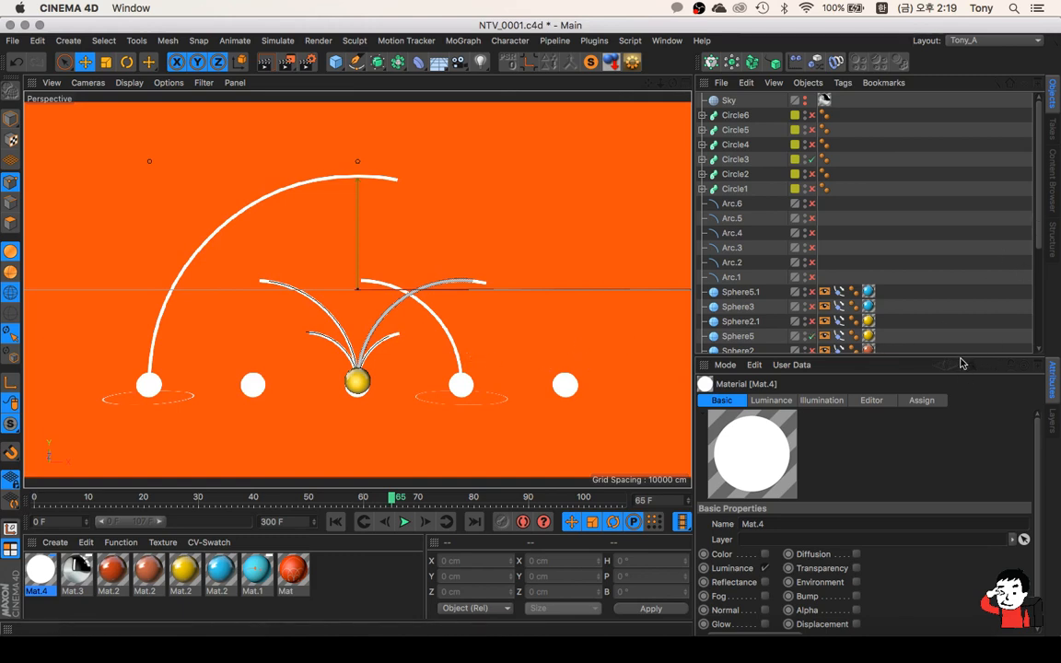
Enlarge the object list to show its last entries and select the Background object
drag(961, 359, 995, 492)
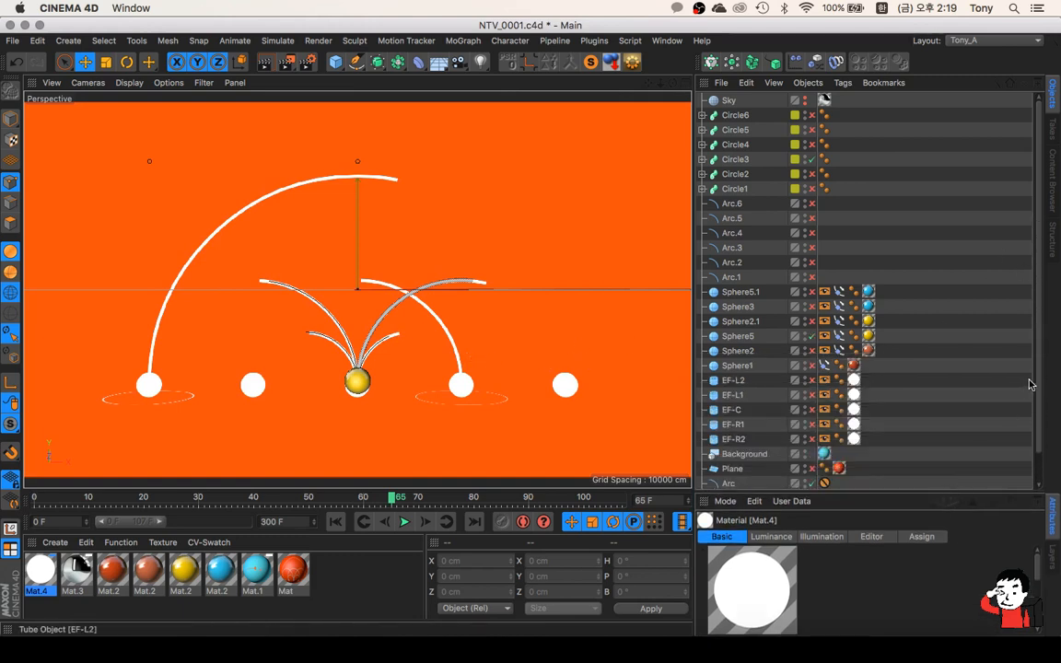
scroll(1035, 433, down, 2)
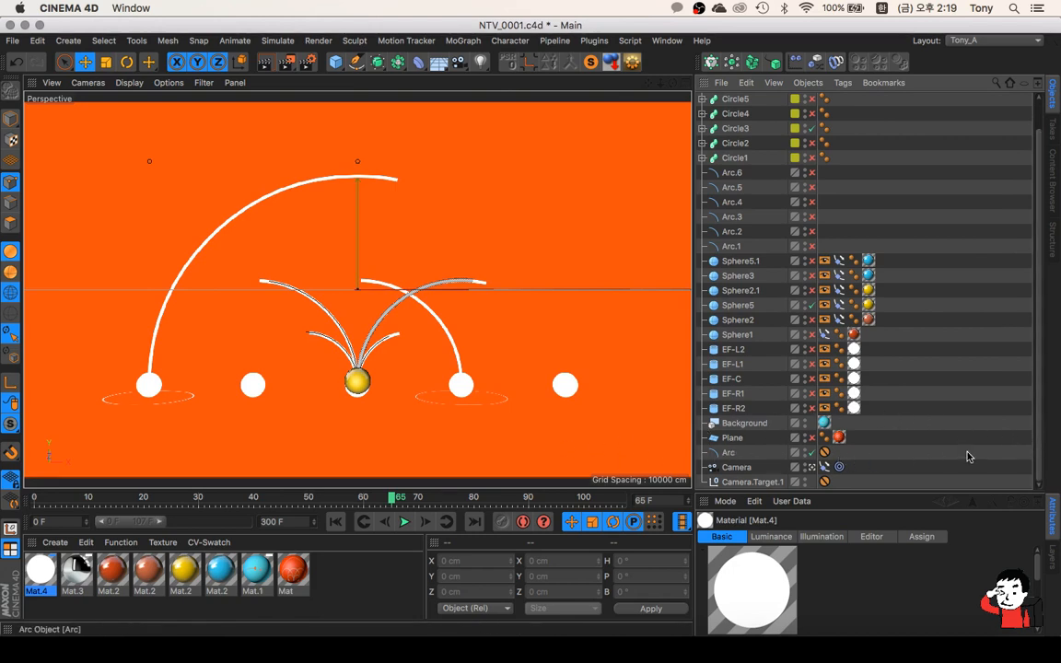
mouse_move(1038, 453)
mouse_down()
mouse_move(1033, 319)
mouse_move(1046, 460)
mouse_up()
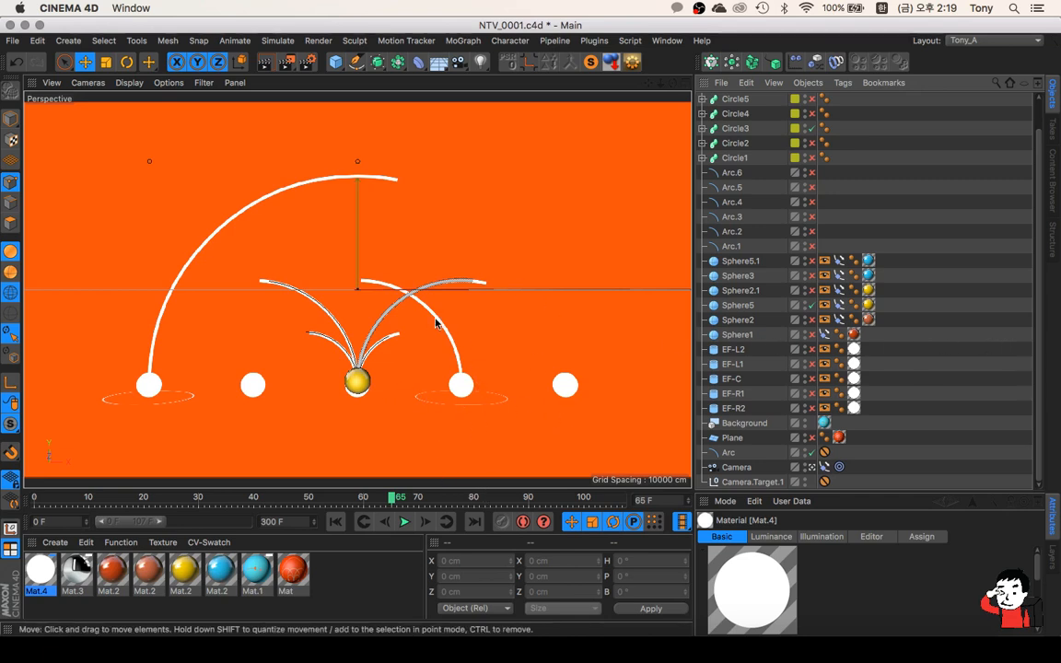
click(824, 424)
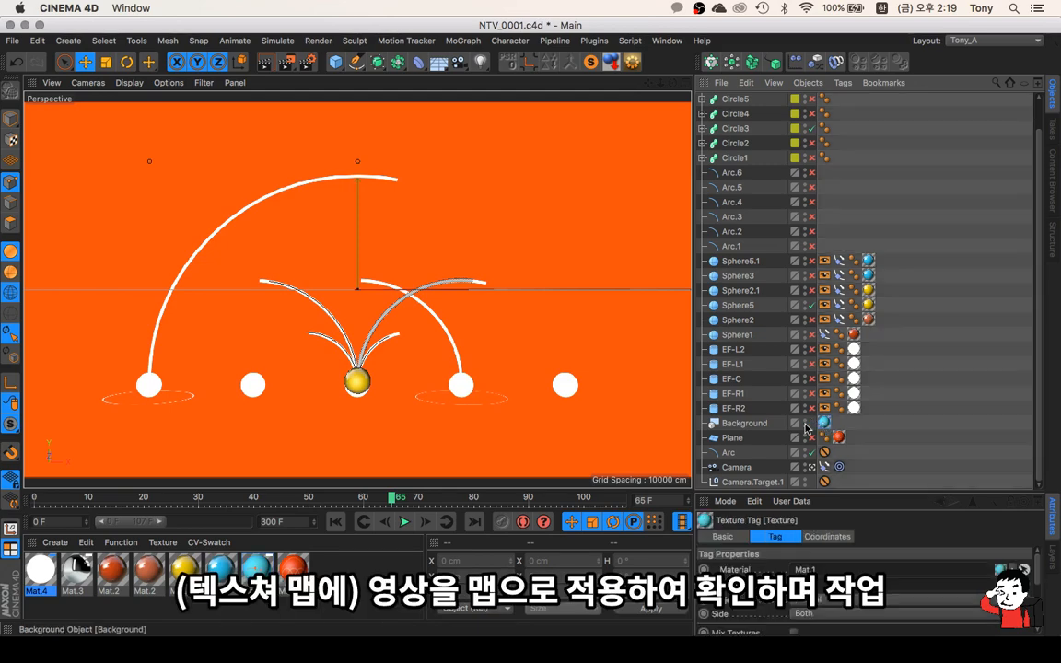
click(745, 425)
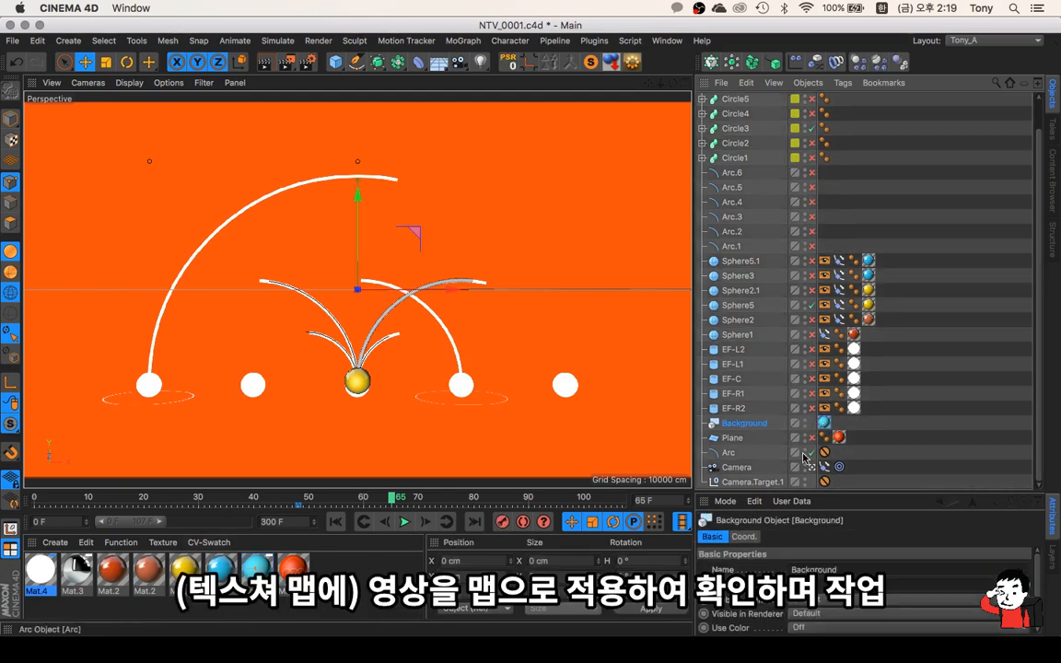
Inspect the animation settings of the NTV Idents-M4.mov texture in Mat.1's Color channel, and close the material editor
double_click(292, 568)
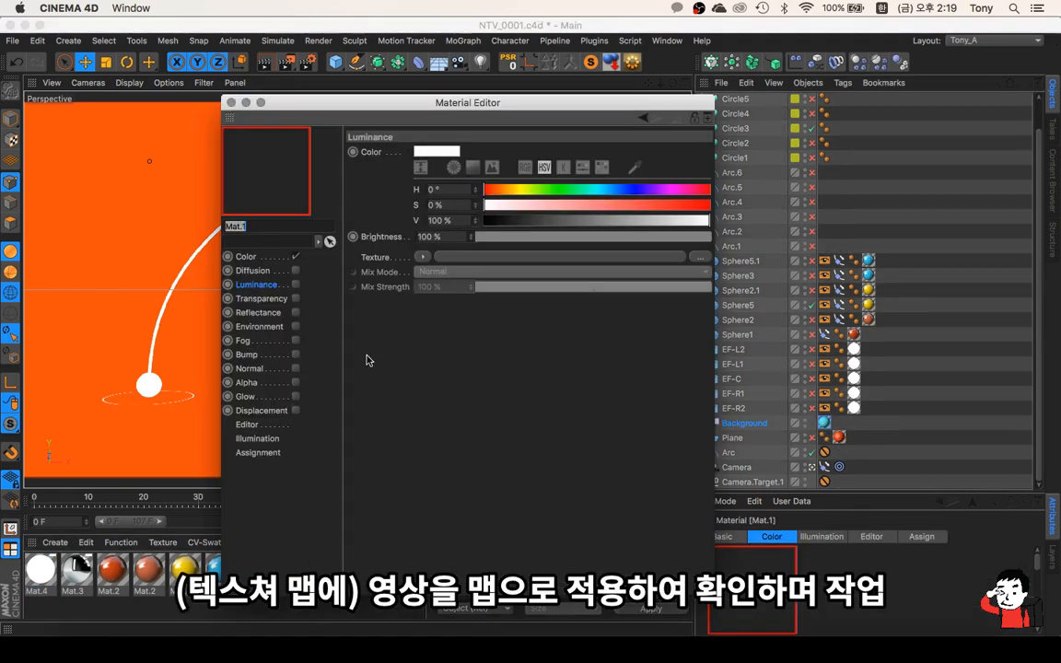
click(247, 257)
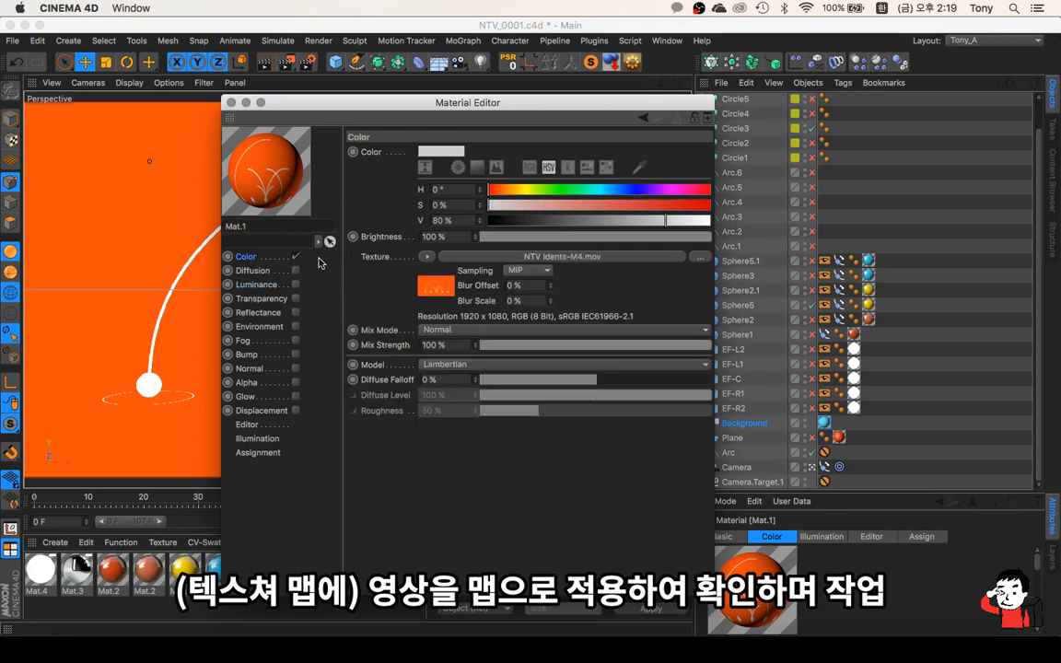
click(582, 257)
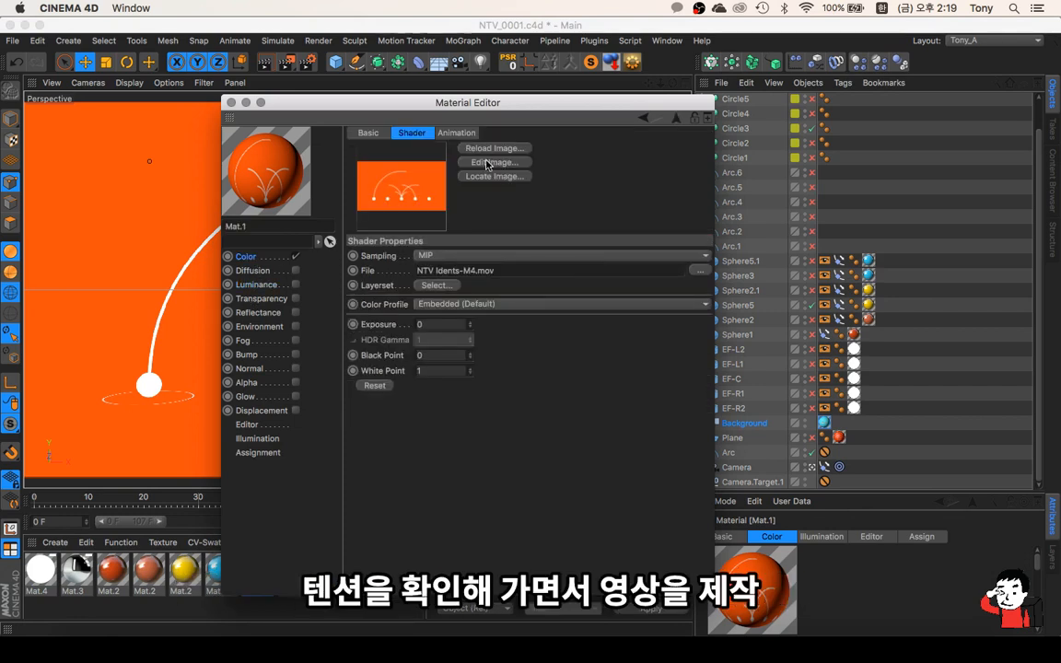
click(460, 135)
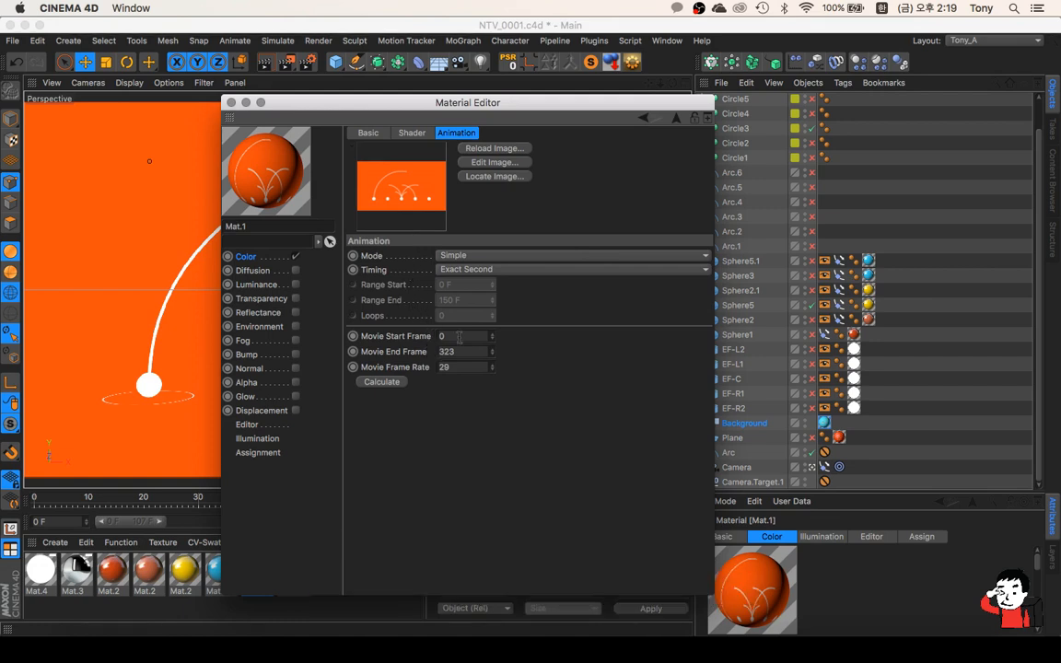
click(232, 102)
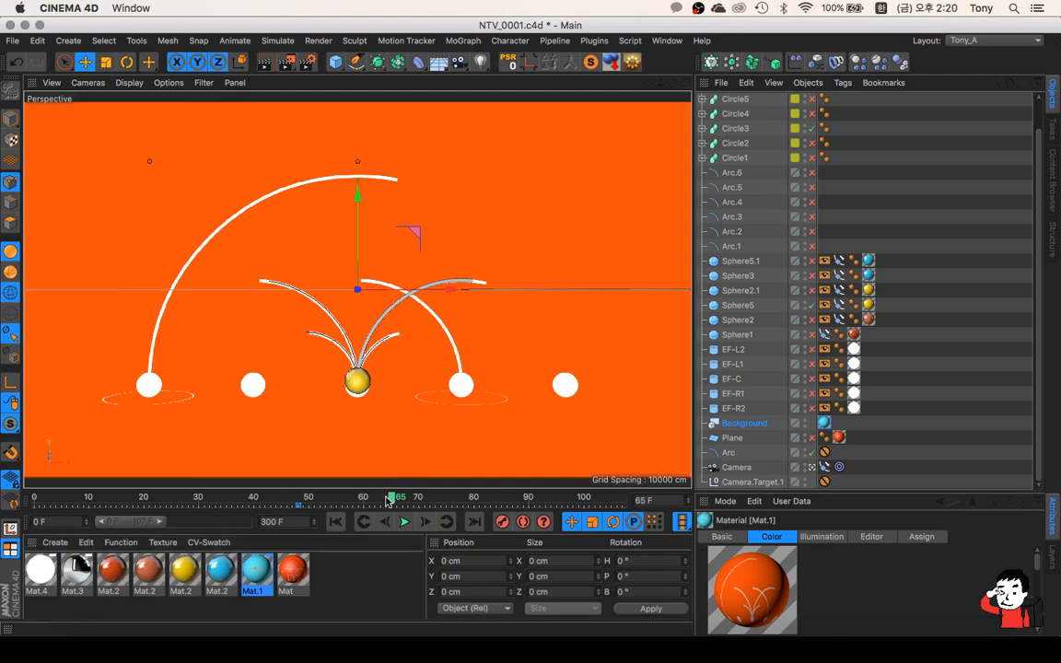
Compare frames 37 and 62 with the reference video, hide the Background object and go to frame 53
mouse_move(354, 495)
mouse_down()
mouse_move(231, 495)
mouse_move(349, 494)
mouse_up()
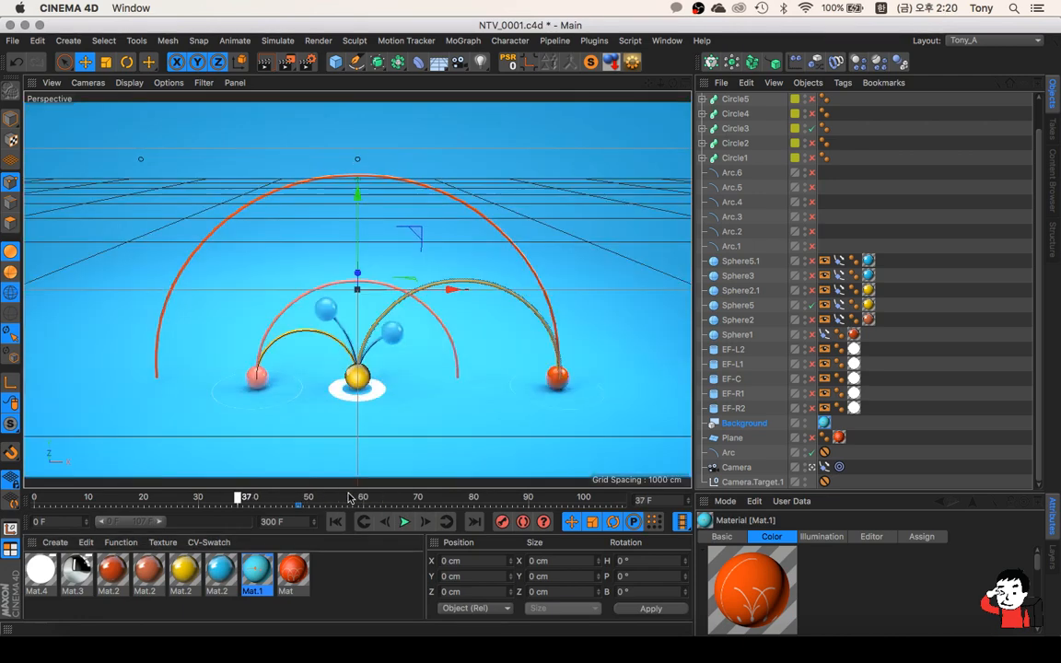
click(374, 497)
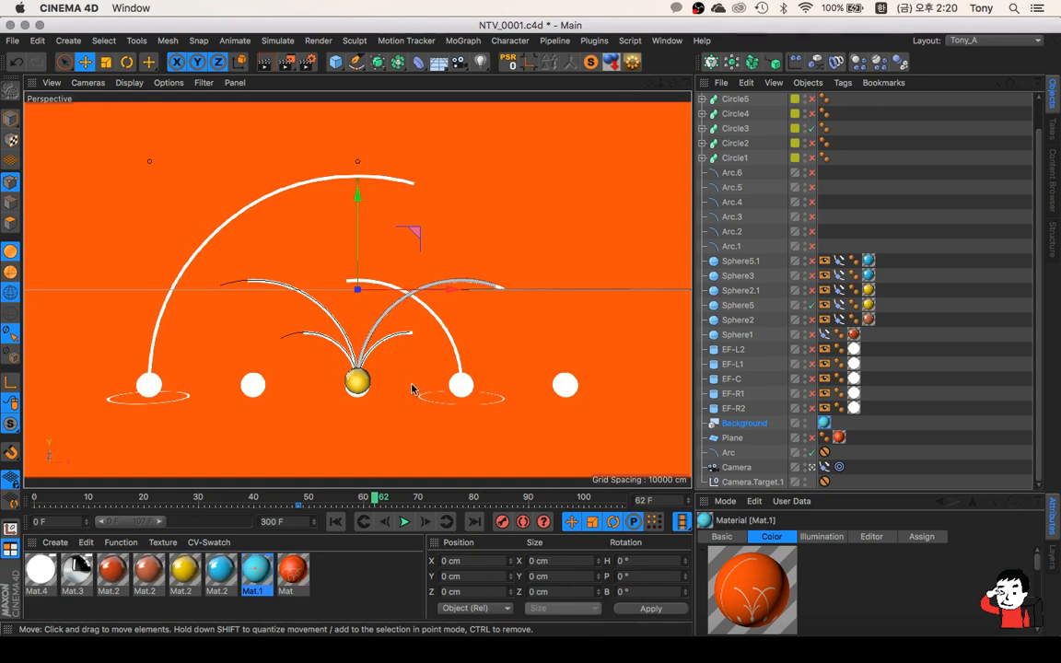
click(807, 424)
click(806, 424)
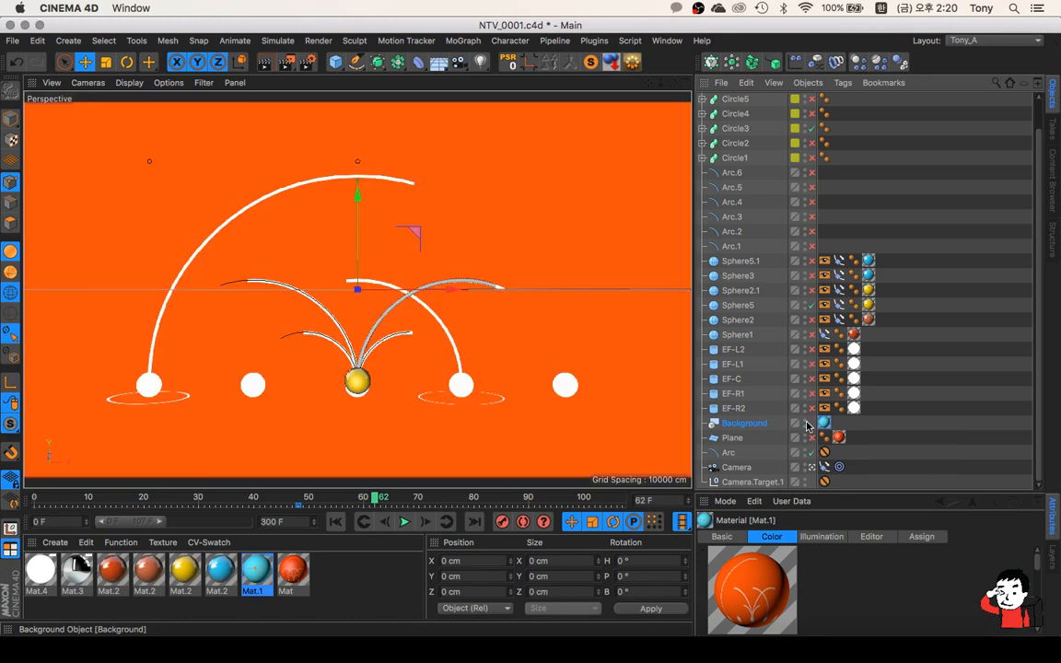
click(806, 423)
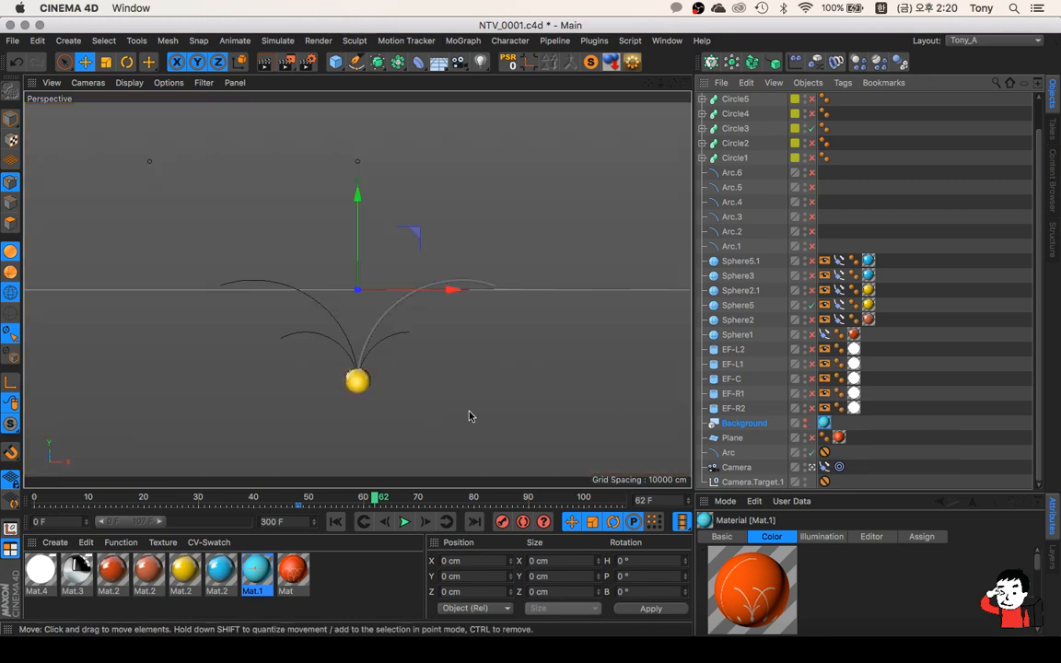
drag(378, 497, 325, 498)
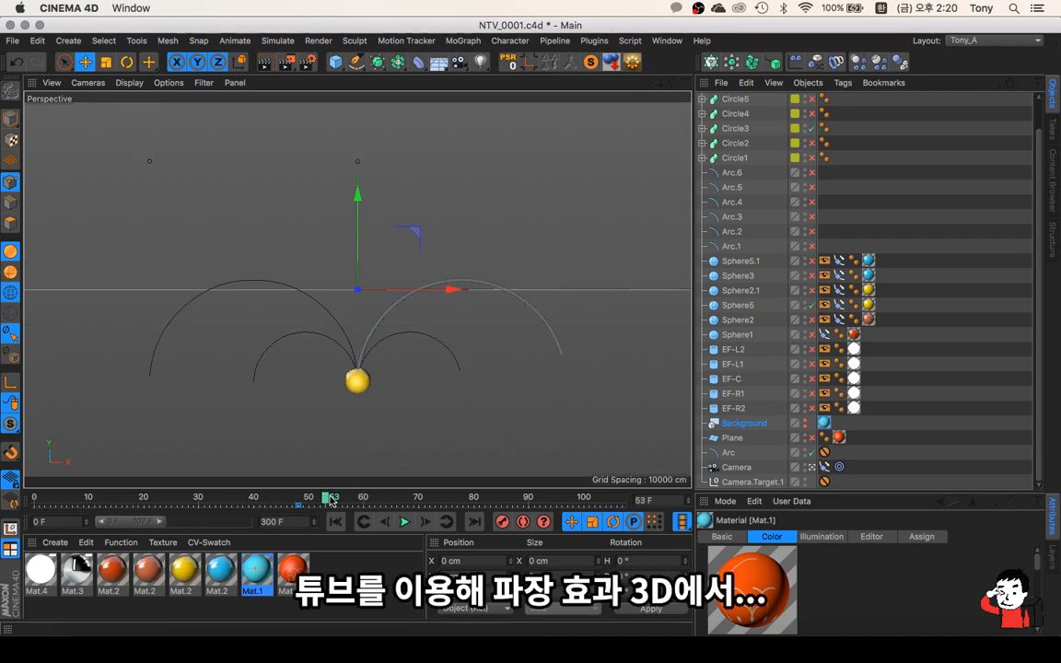
Enable the EF-L2 tube with its object properties in view, and scrub its radius animation to frame 68 and back to frame 47
click(732, 352)
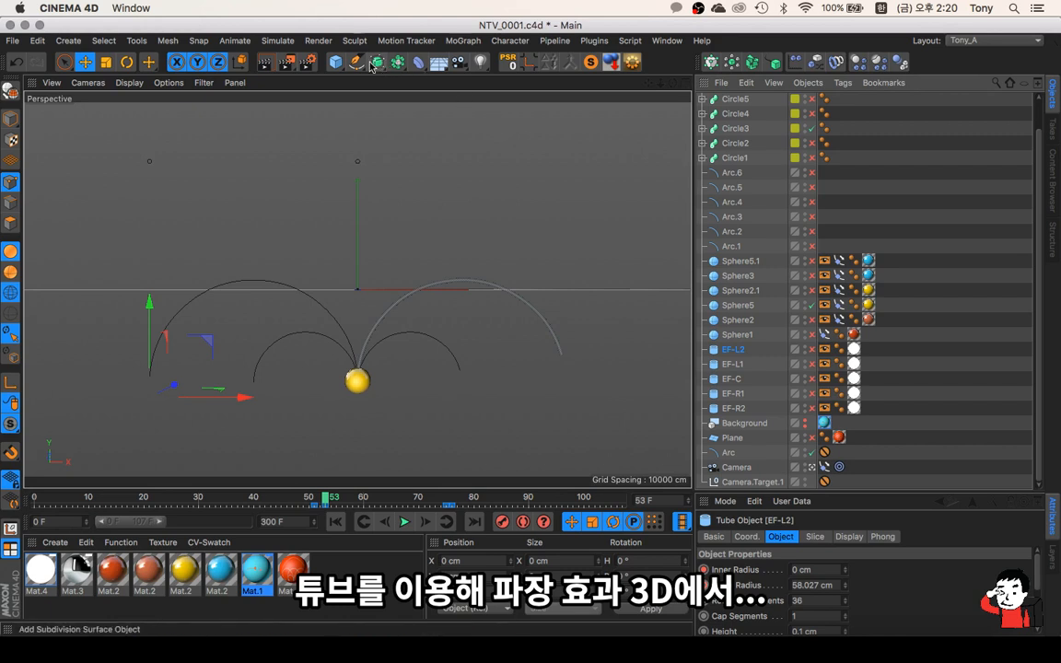
click(336, 63)
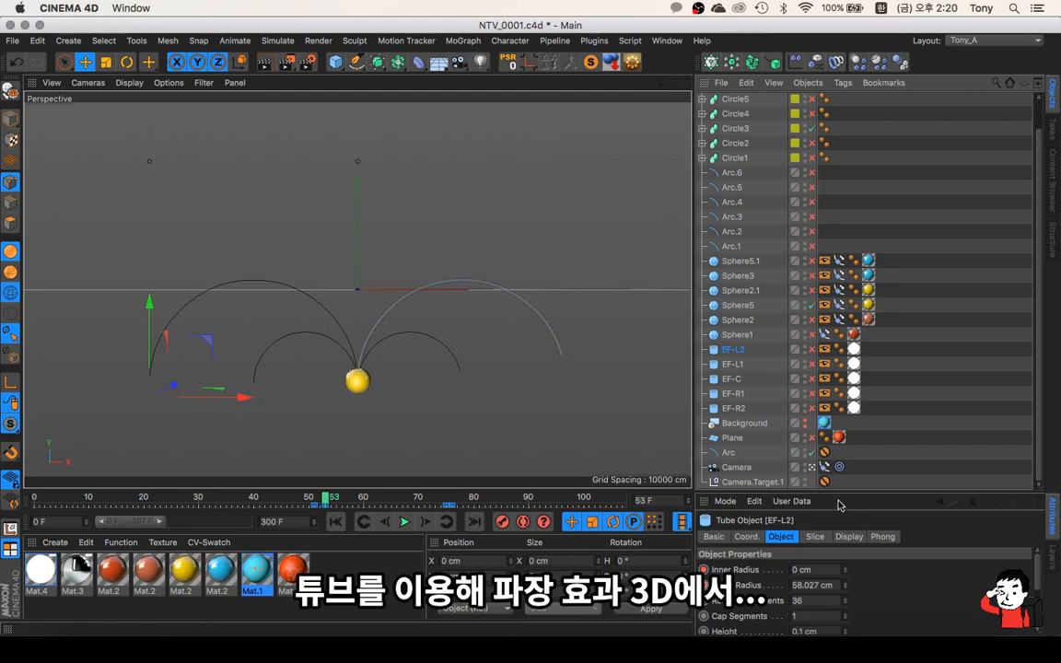
drag(857, 494, 857, 383)
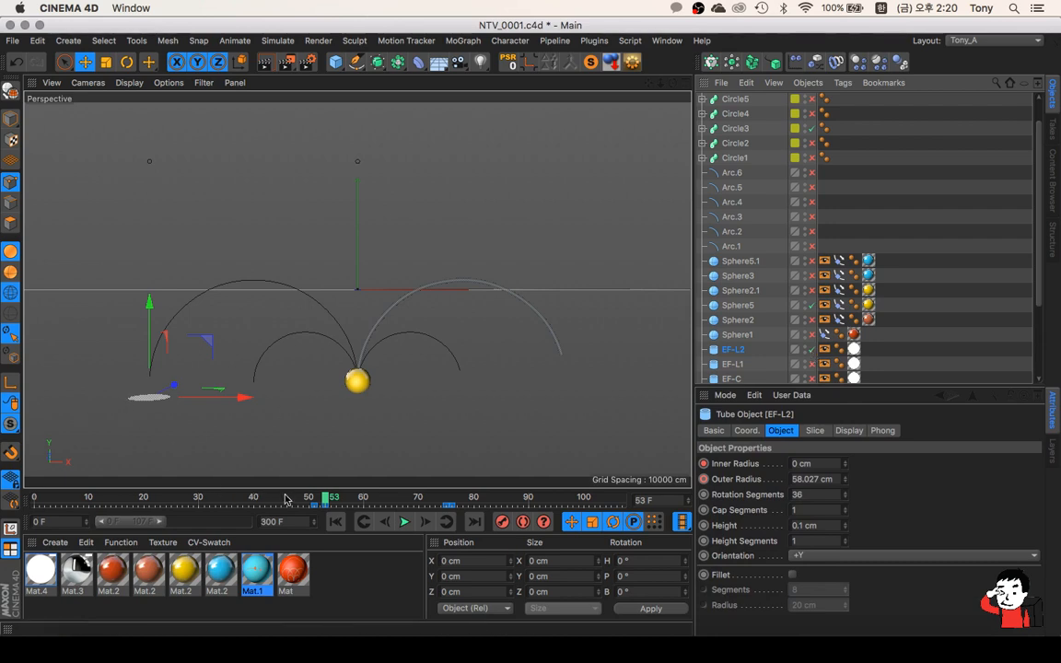
drag(324, 502, 411, 499)
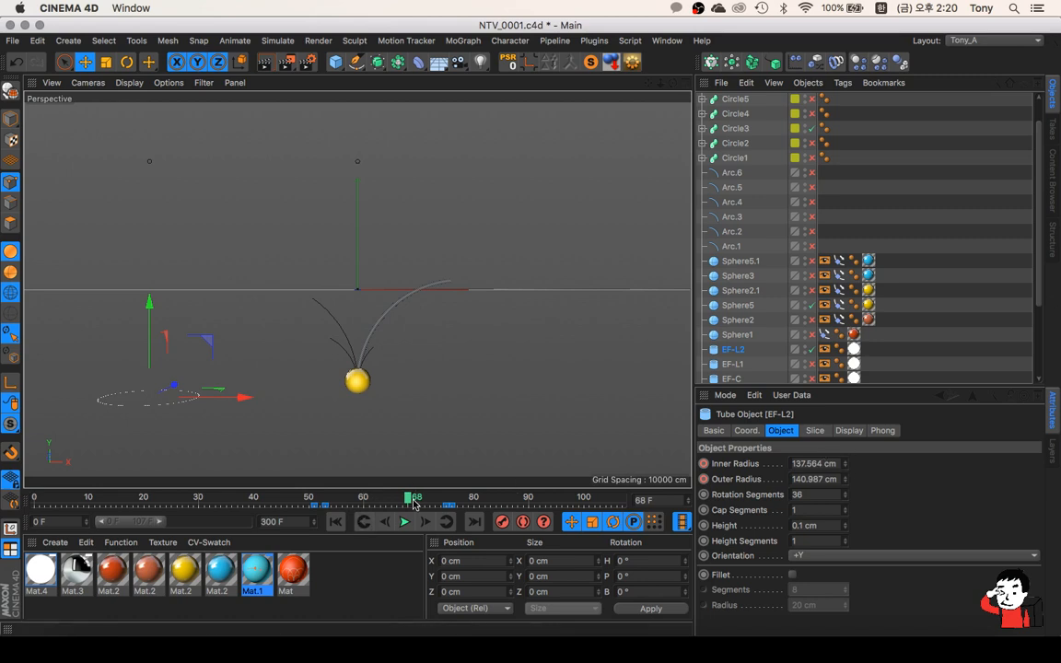
drag(409, 499, 294, 510)
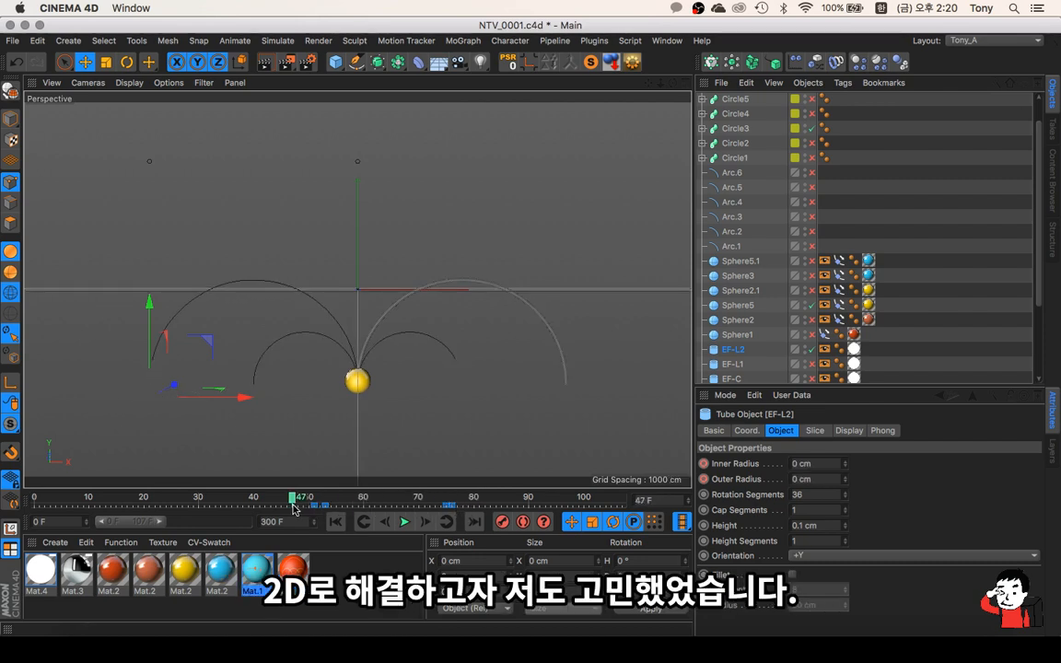
Switch to After Effects and play the P3-Final composition from frame 0
click(391, 615)
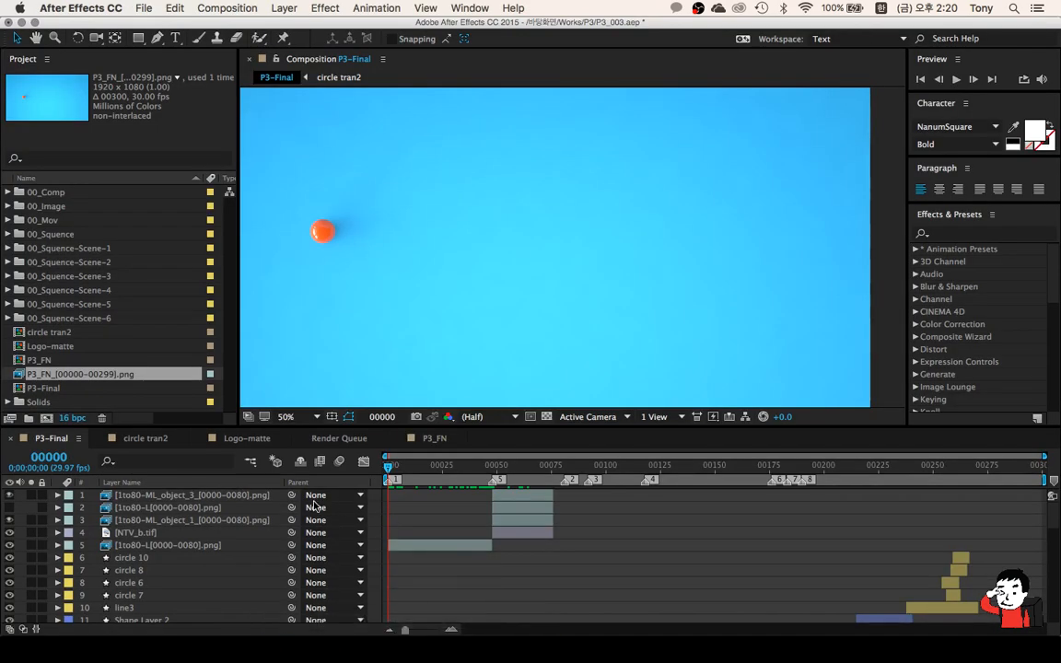
mouse_move(386, 467)
mouse_down()
mouse_move(555, 472)
mouse_move(387, 479)
mouse_up()
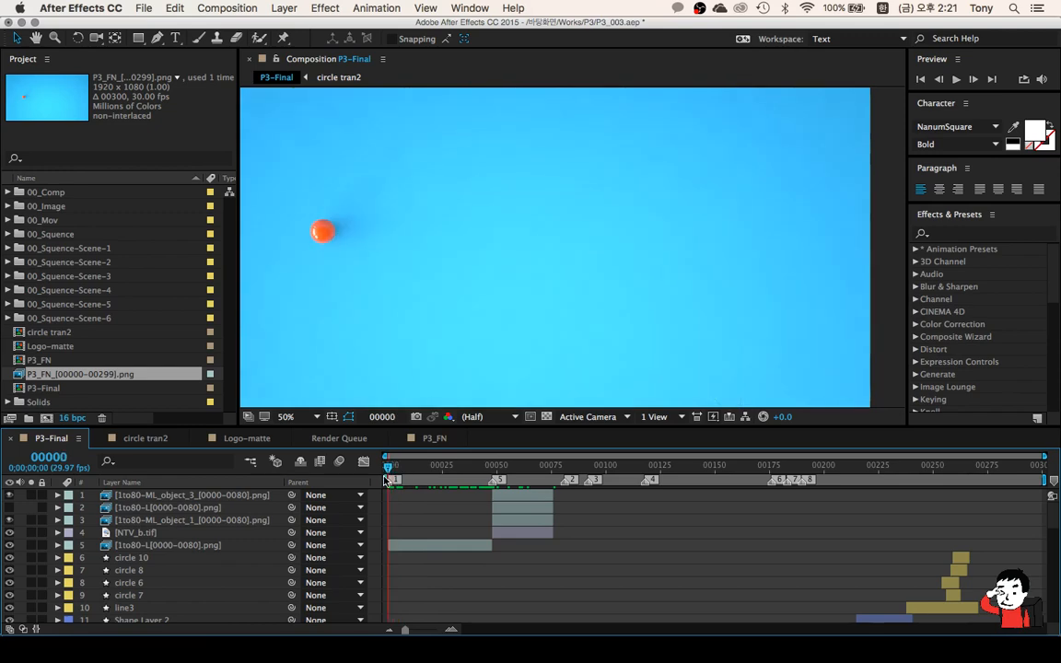
key(space)
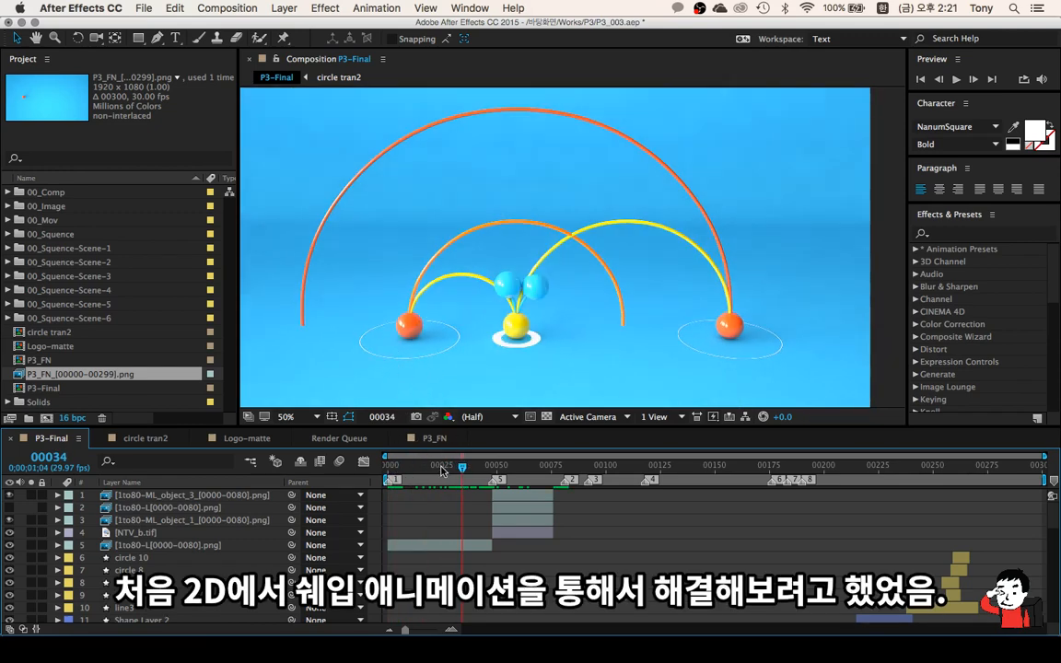
Rewind the P3-Final composition and scrub through its opening frames to frame 41 to examine the ripples under the spheres
drag(463, 470, 406, 485)
key(Page_Down)
key(Page_Down)
key(Page_Down)
key(Page_Down)
mouse_move(508, 636)
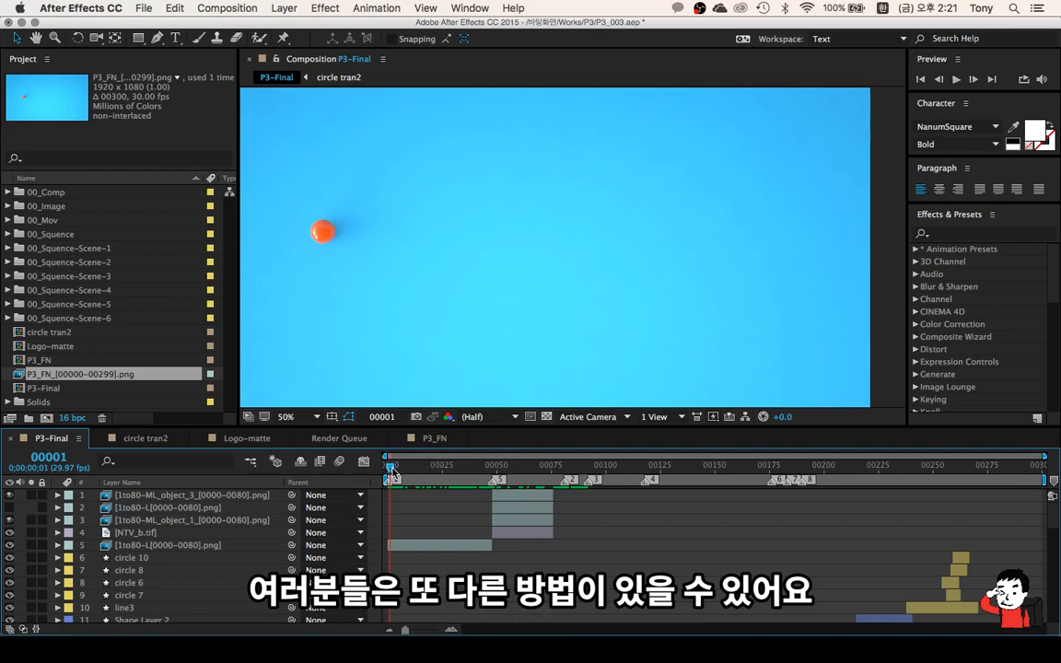
drag(392, 472, 461, 470)
mouse_move(495, 469)
mouse_down()
mouse_move(512, 468)
mouse_move(396, 471)
mouse_move(496, 471)
mouse_move(477, 470)
mouse_up()
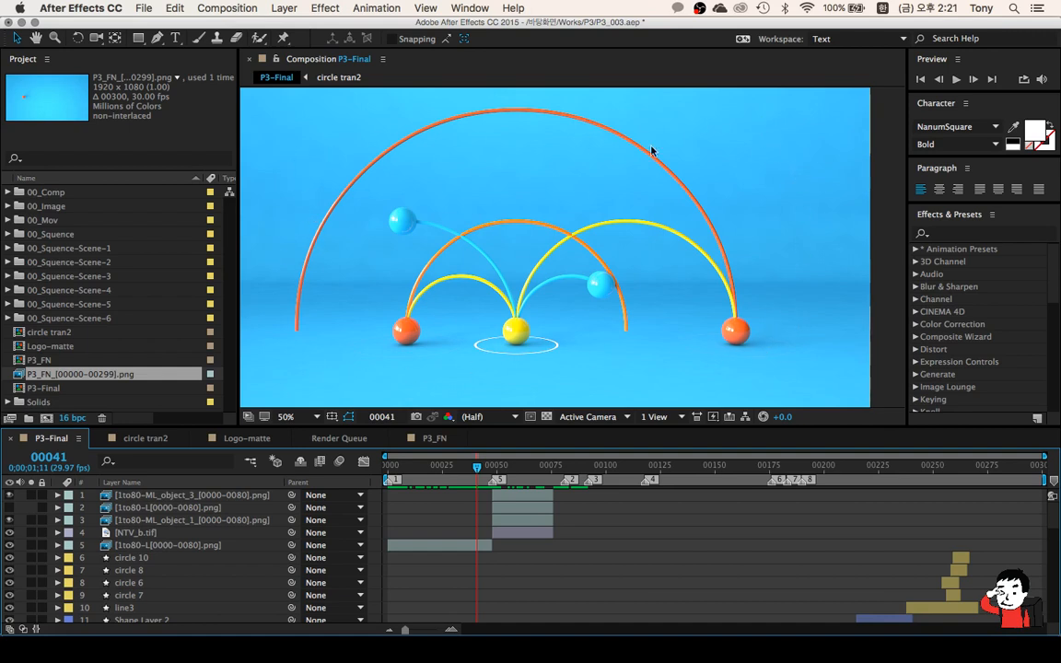
Rewind the P3-Final composition to frame 3, switch to Cinema 4D and scrub the EF-L2 tube's animation to frame 57
drag(477, 472, 395, 468)
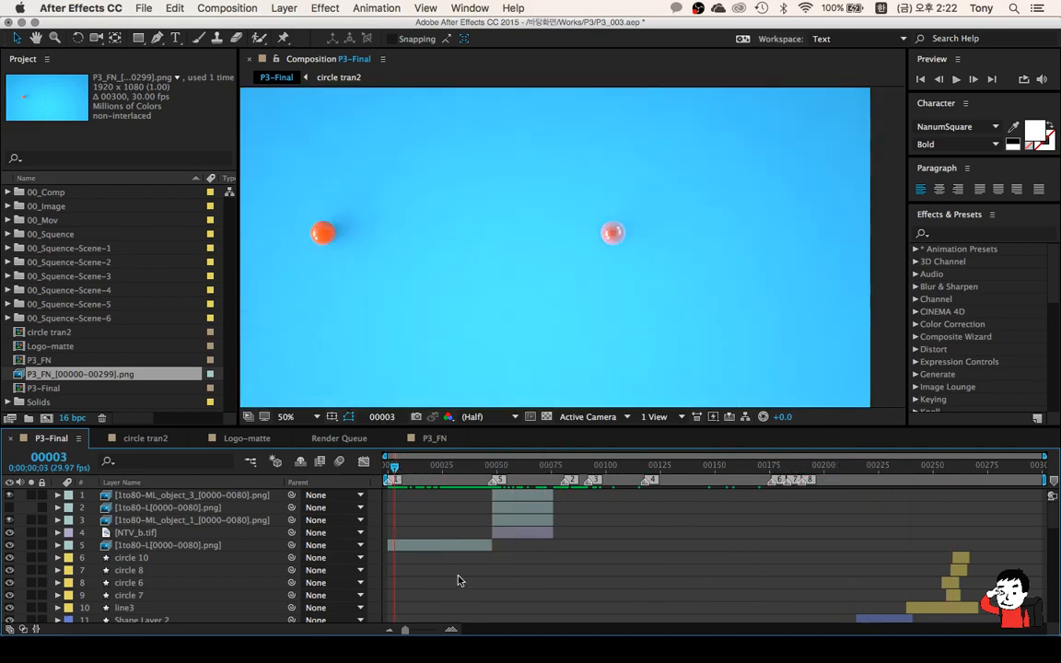
click(511, 624)
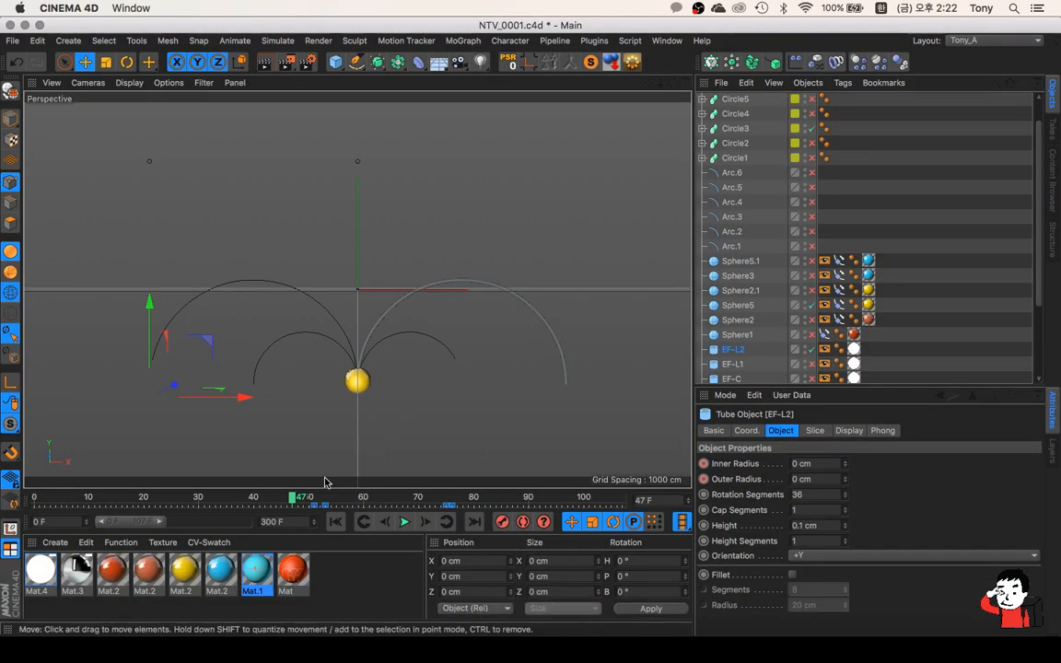
drag(293, 498, 348, 502)
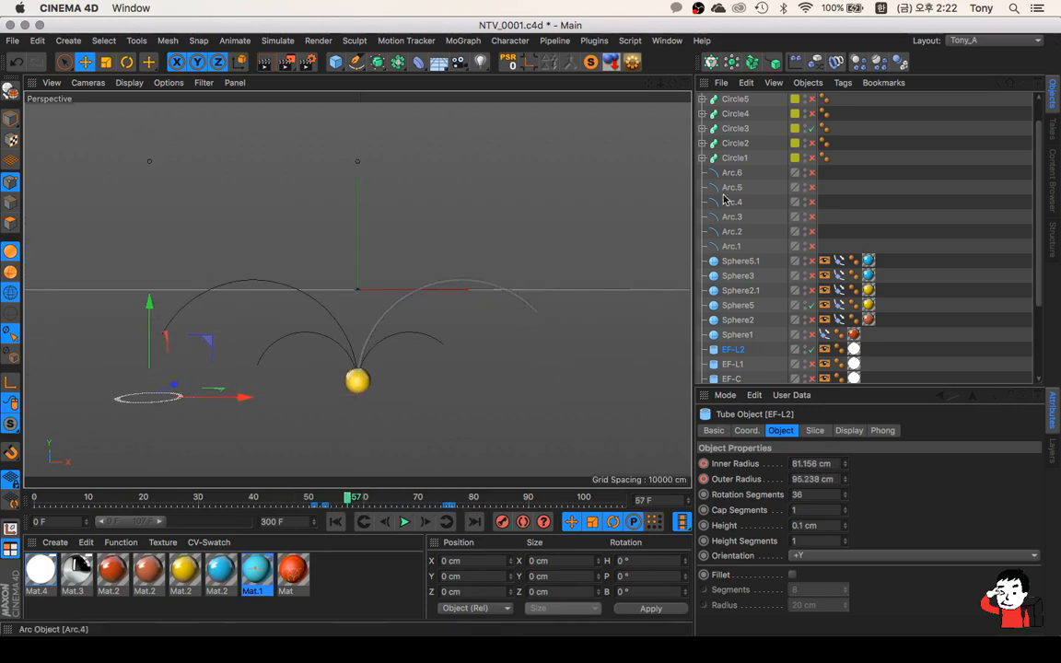
Expand the Circle1 sweep object and examine the properties of its Circle profile and Arc.1 path
click(702, 158)
click(734, 157)
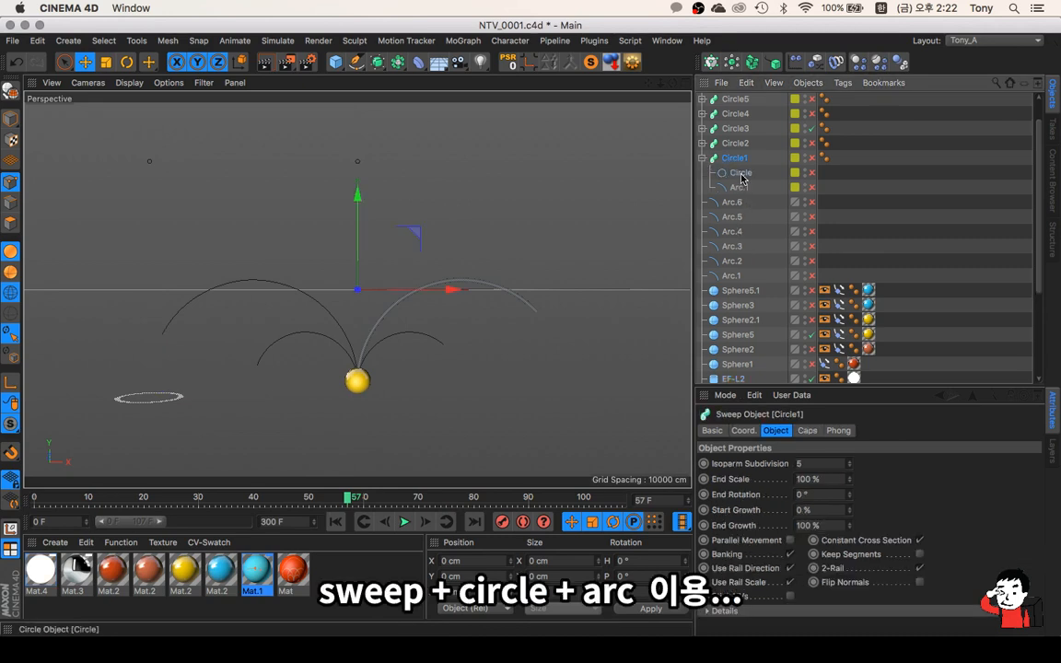
click(742, 174)
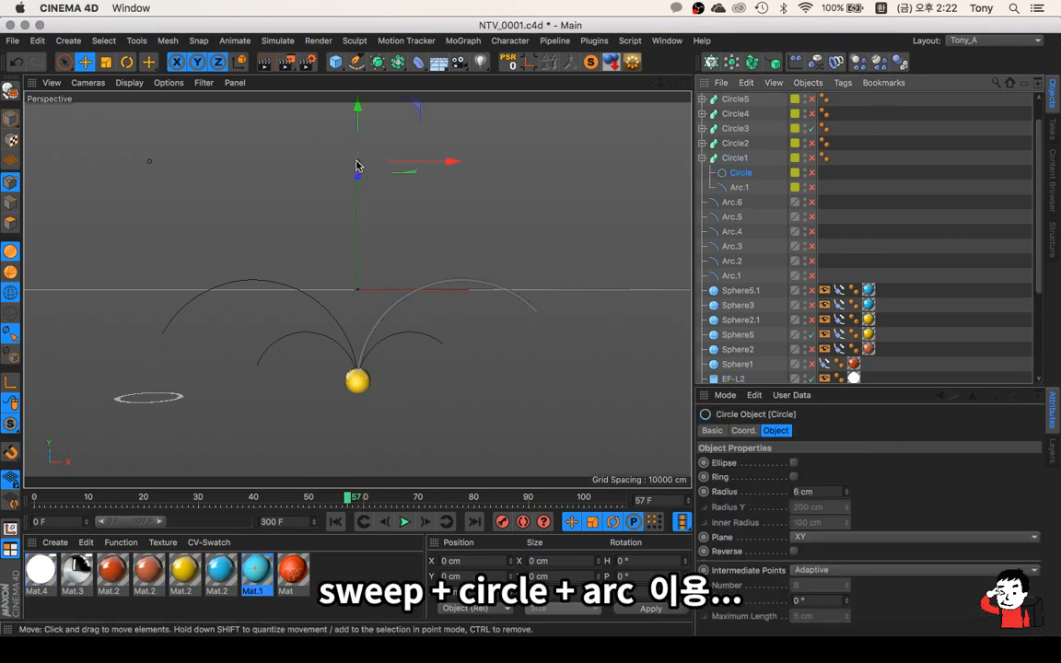
click(740, 188)
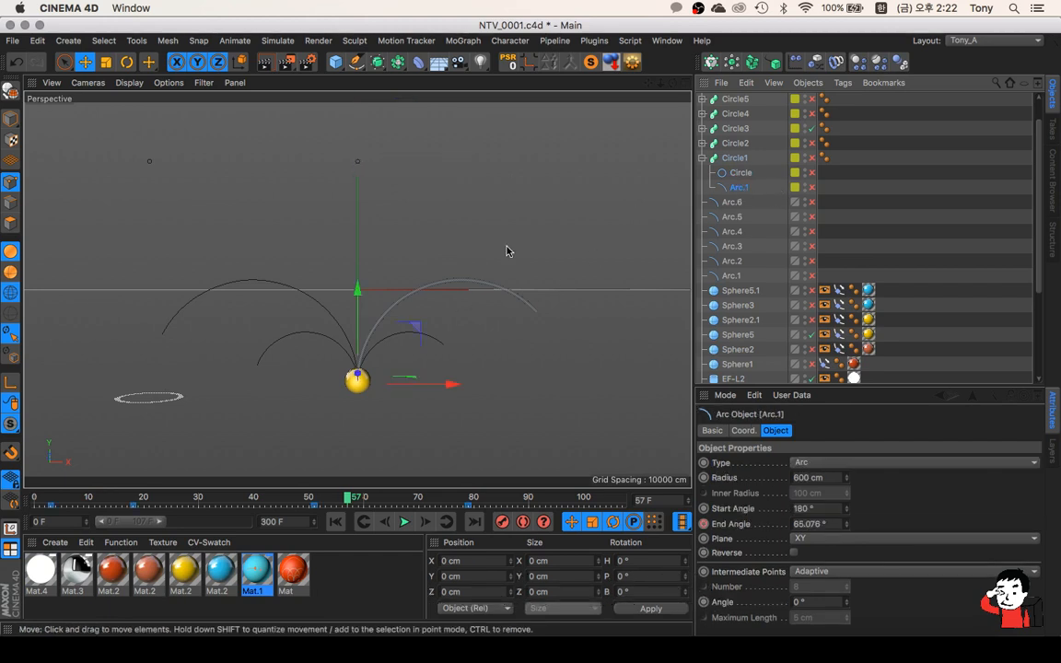
Collapse Circle1, inspect the Circle profile and Arc.1 path inside the Circle3 sweep, and scrub the arc's animation to frame 61
click(734, 145)
click(703, 157)
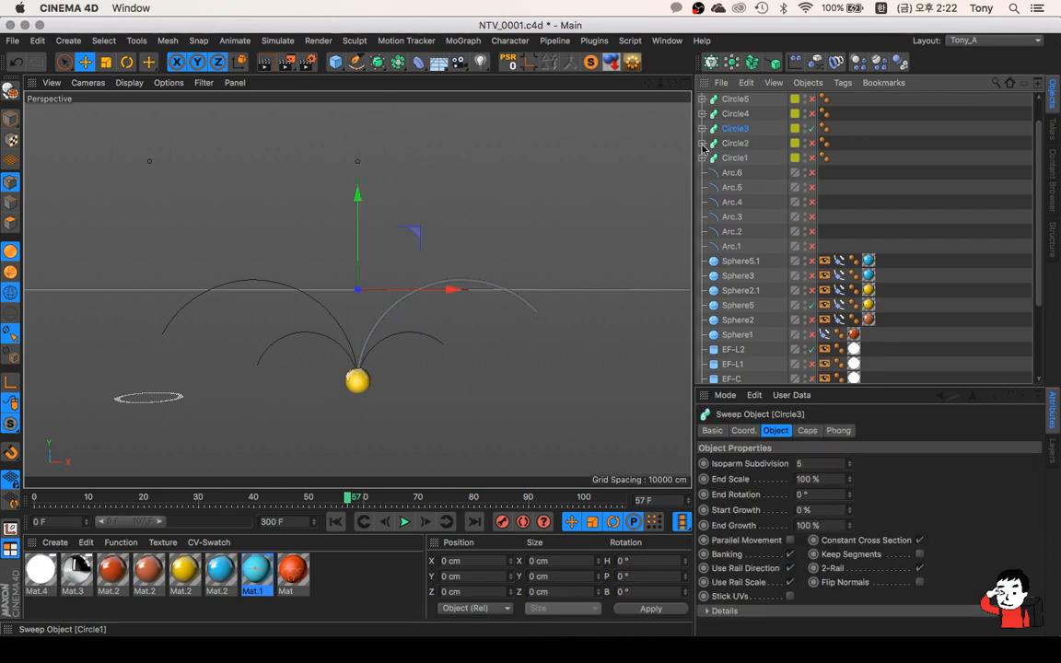
click(703, 128)
click(739, 144)
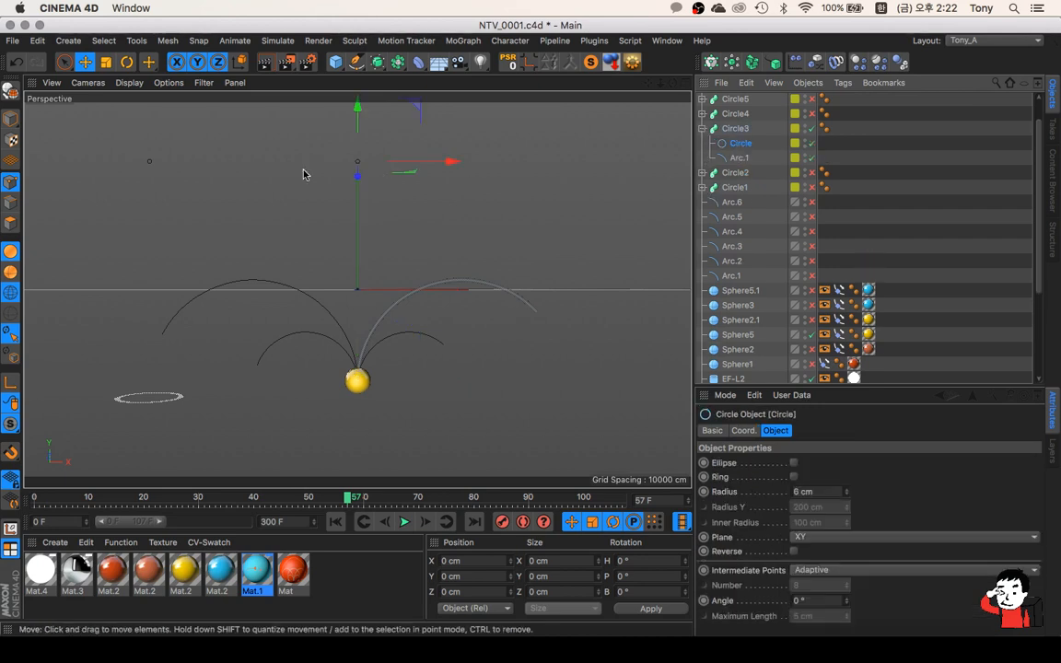
click(738, 160)
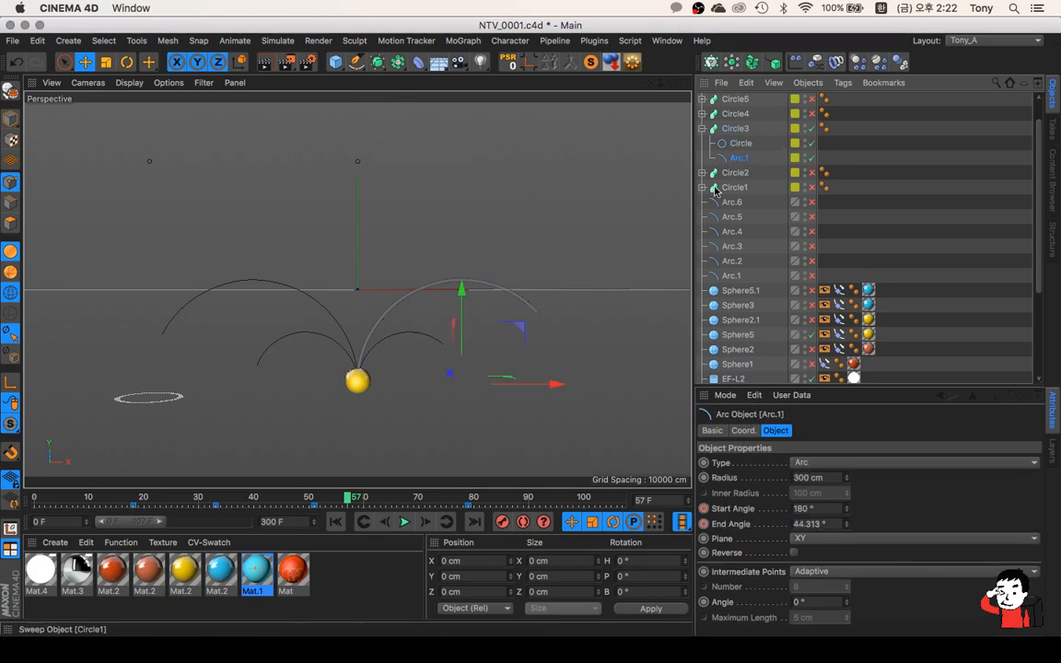
mouse_move(350, 500)
mouse_down()
mouse_move(333, 500)
mouse_move(387, 498)
mouse_move(344, 498)
mouse_move(369, 498)
mouse_up()
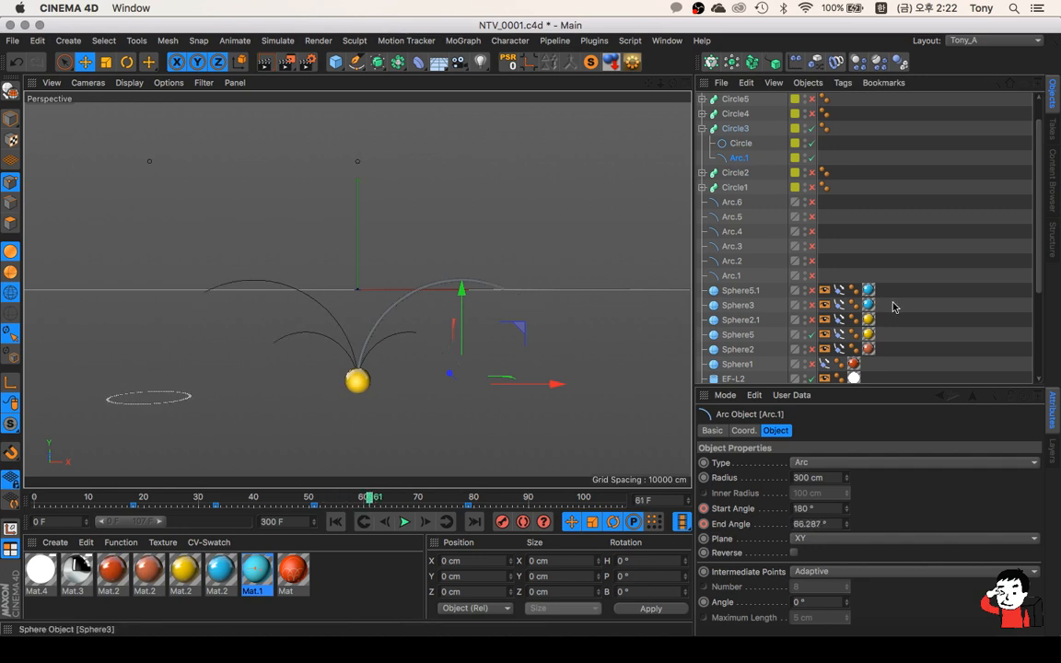
Make the Background object visible again at frame 58 and scrub through frame 75 back to frame 69
scroll(891, 303, down, 5)
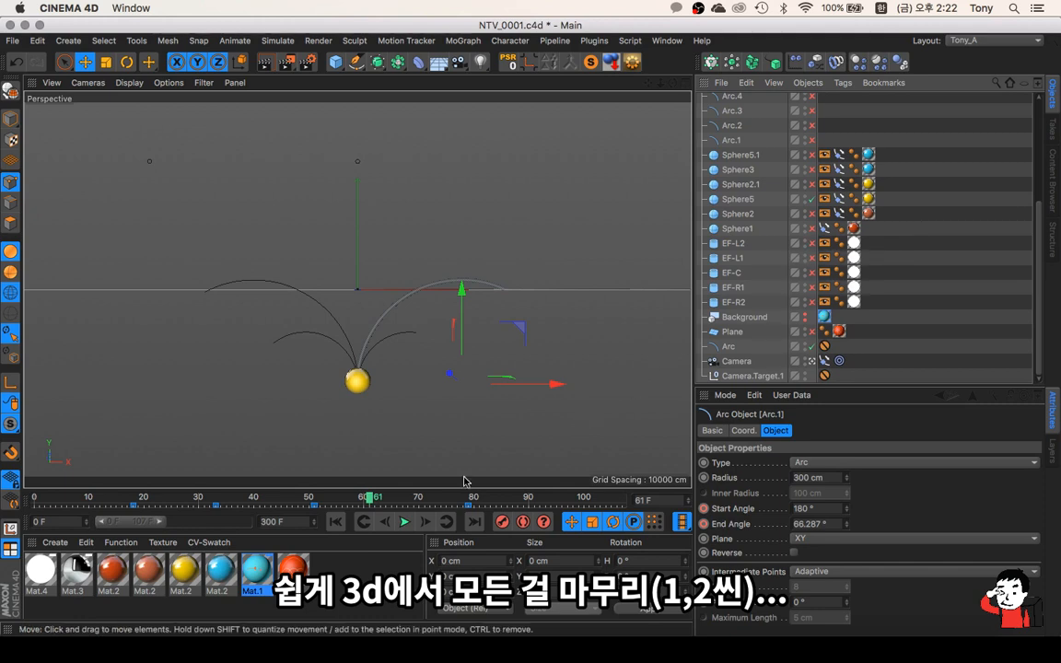
mouse_move(368, 498)
mouse_down()
mouse_move(149, 505)
mouse_move(354, 506)
mouse_up()
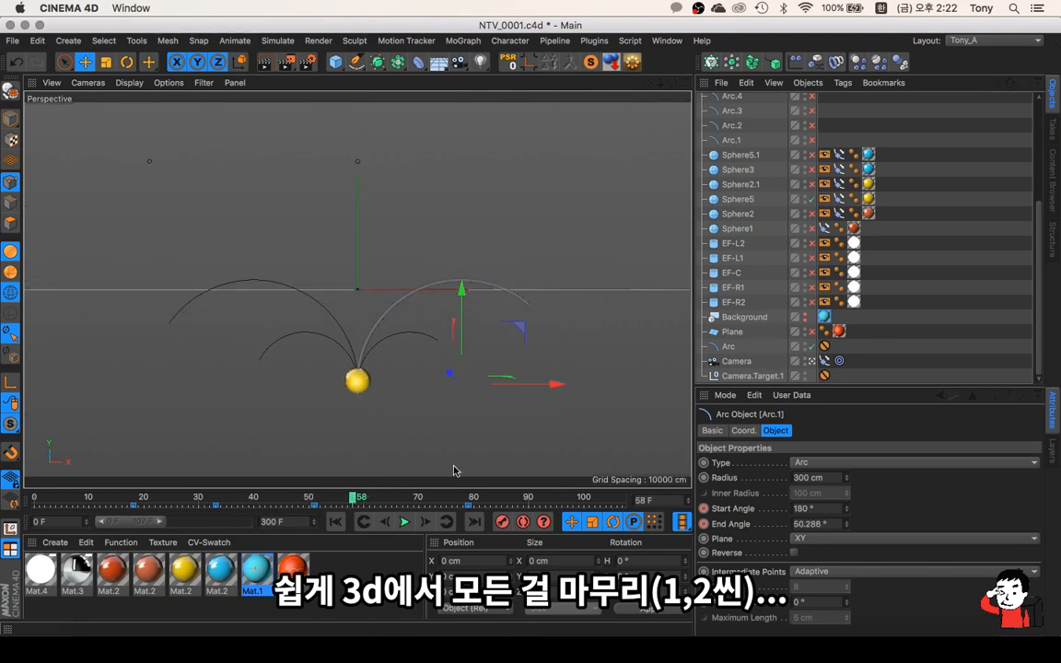
click(807, 317)
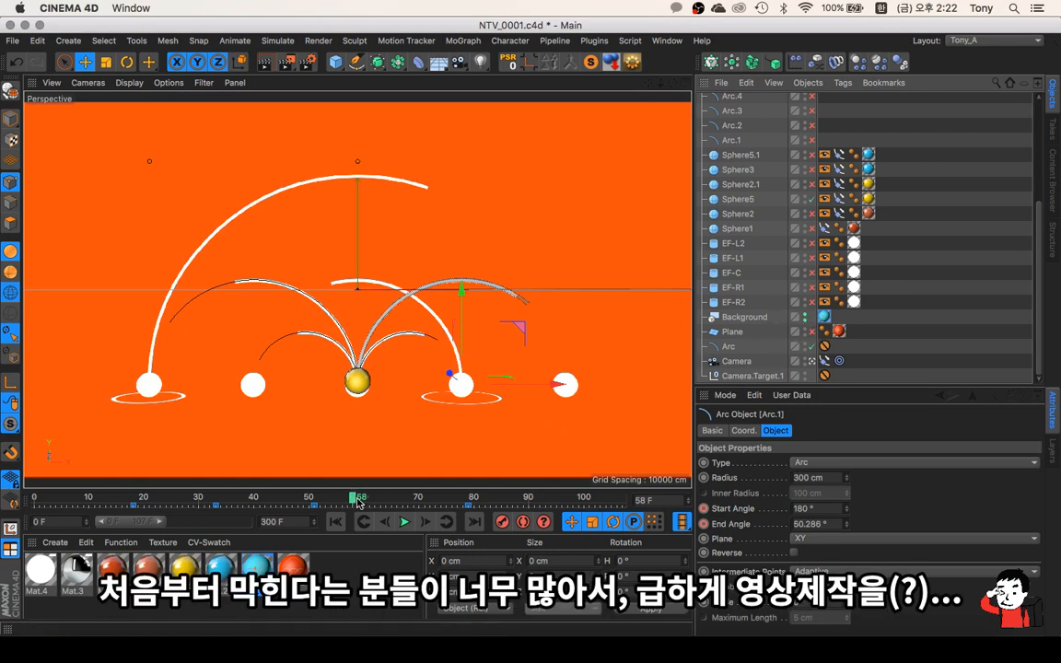
click(442, 500)
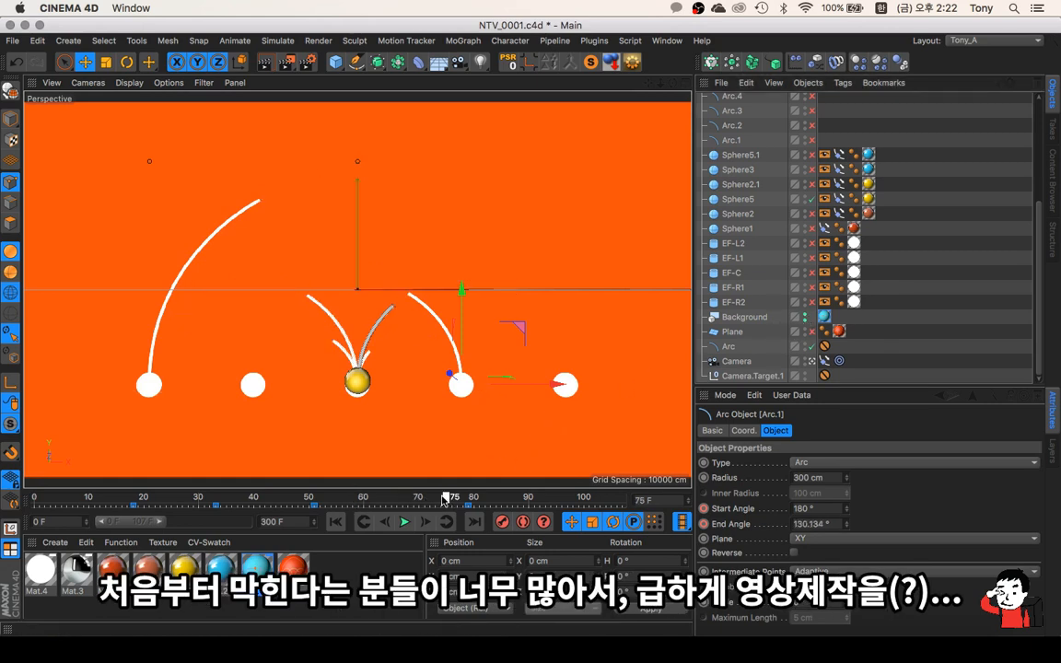
drag(443, 498, 415, 498)
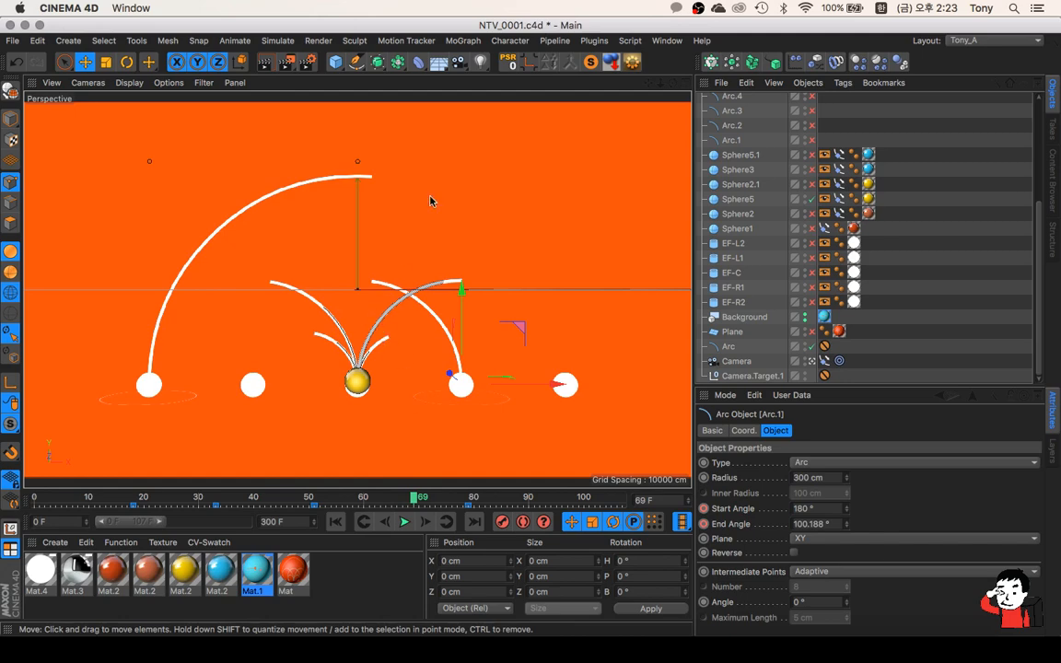
Show all four views with taller right and front views, inspect the Arc spline and the Camera, and scrub to frame 58
click(684, 85)
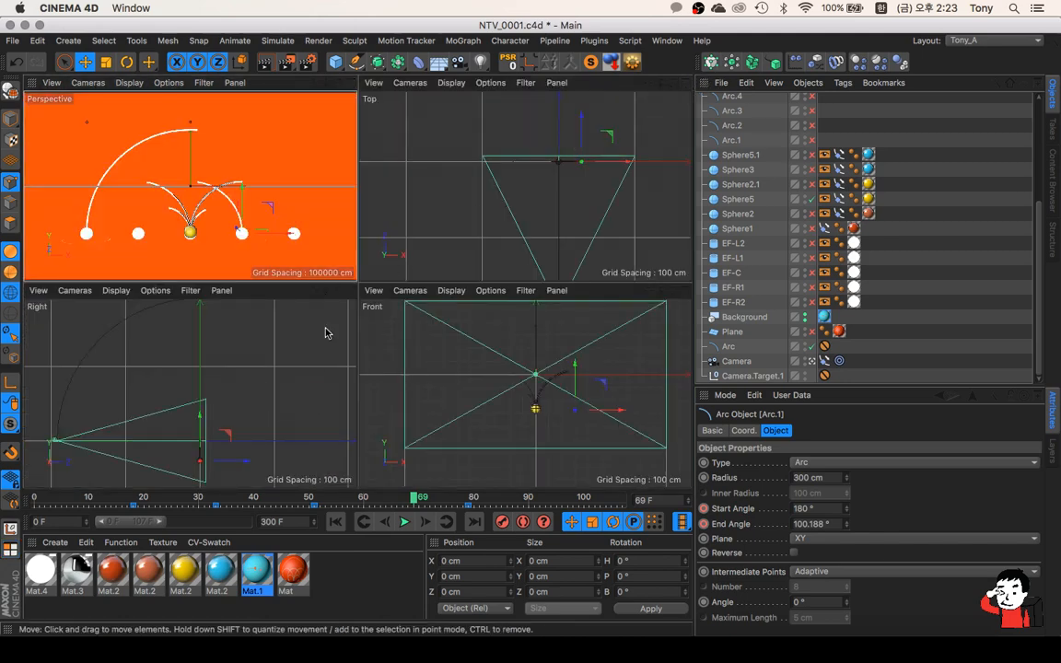
drag(358, 281, 359, 226)
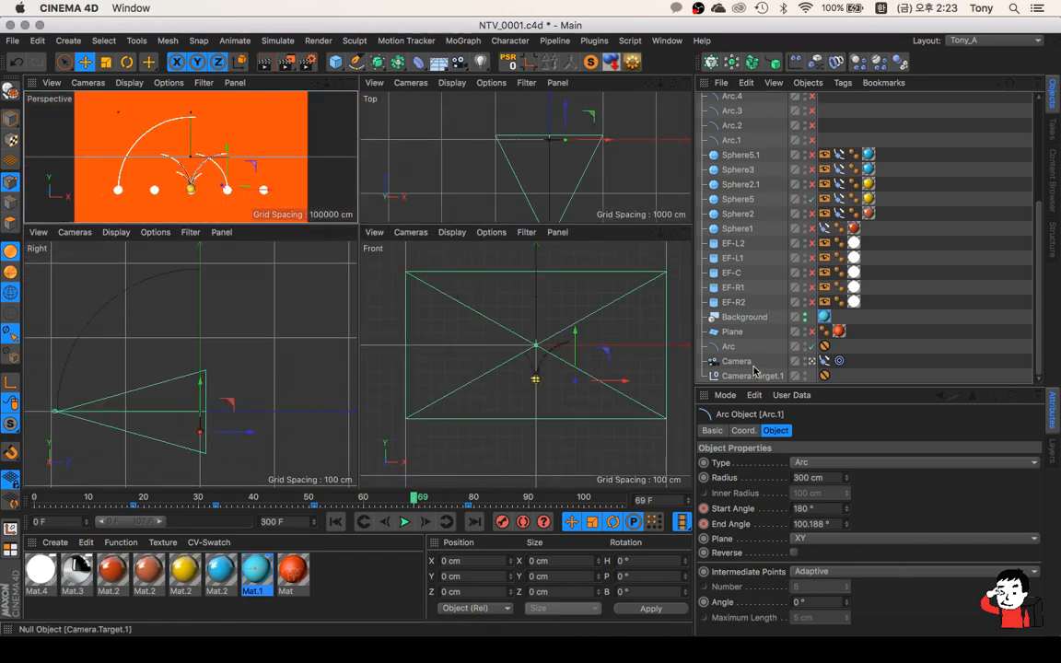
click(727, 347)
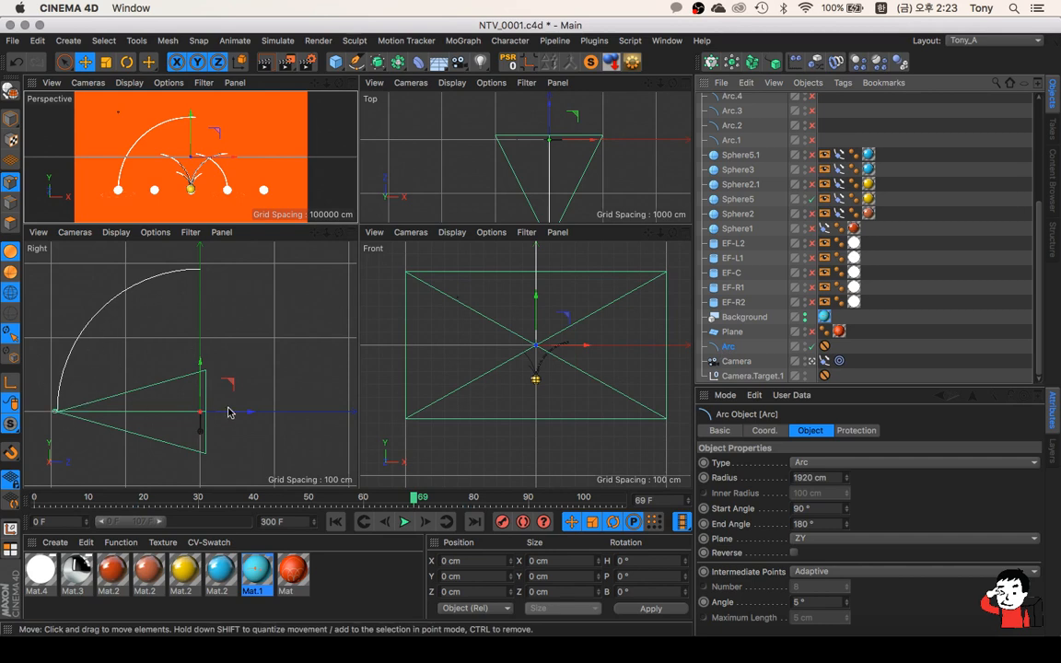
click(747, 363)
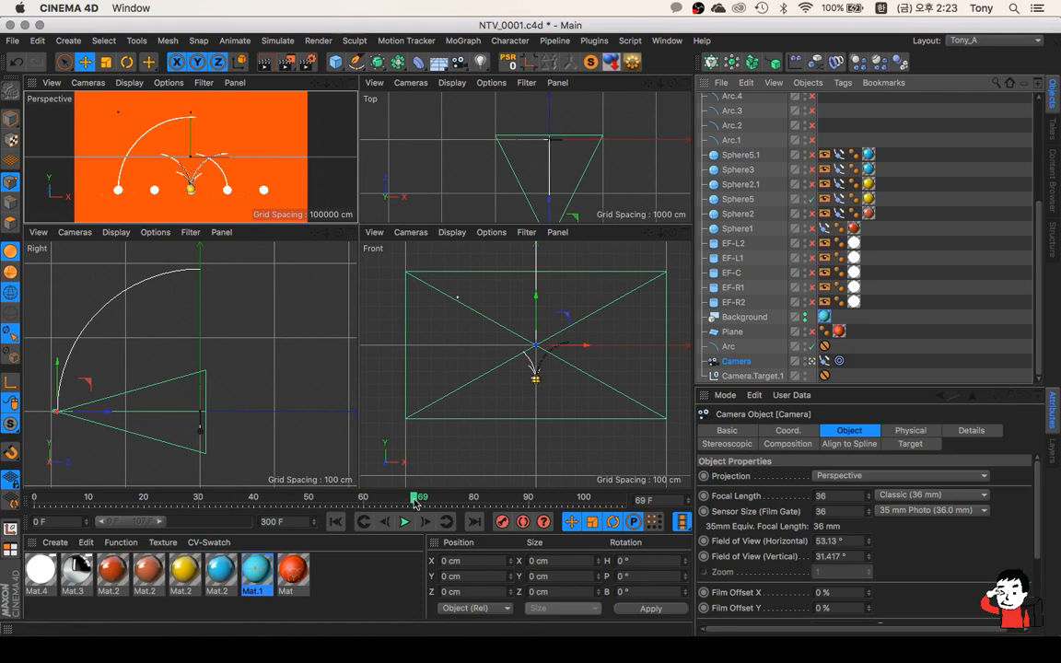
drag(377, 500, 354, 499)
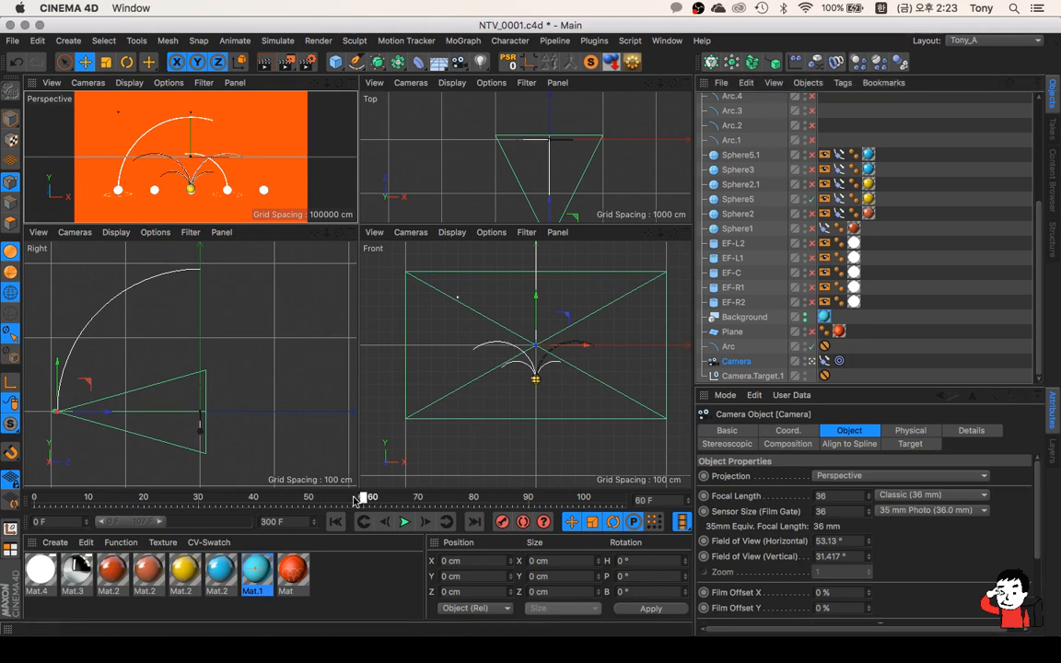
Open the Camera's Align to Spline tag and scrub between frames 0 and 49 to examine its travel along the Arc, ending at frame 23
click(824, 361)
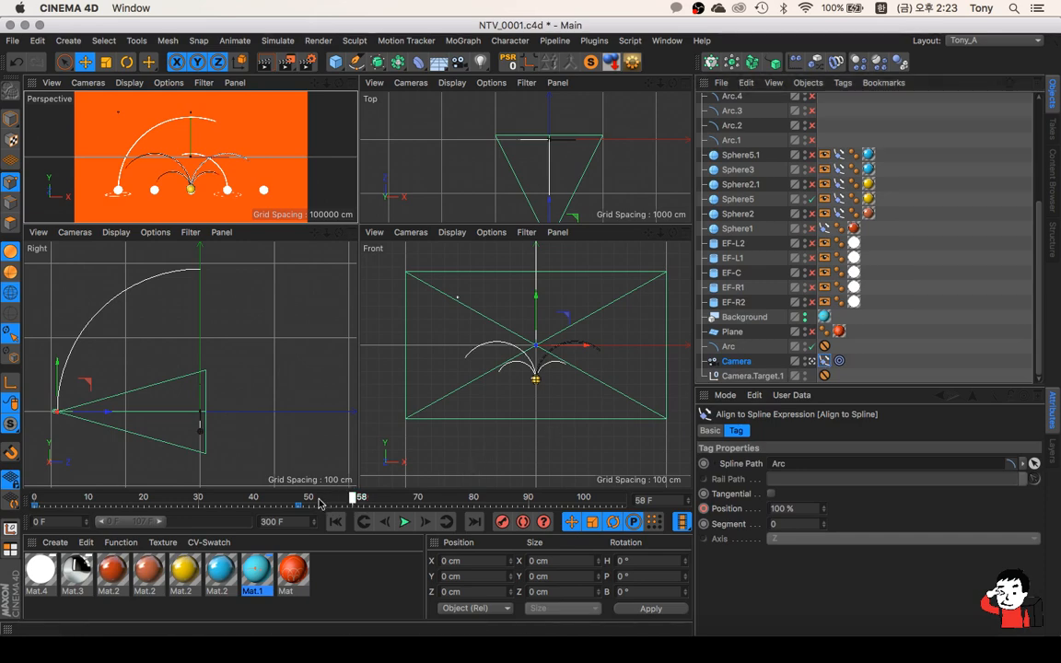
drag(322, 502, 131, 510)
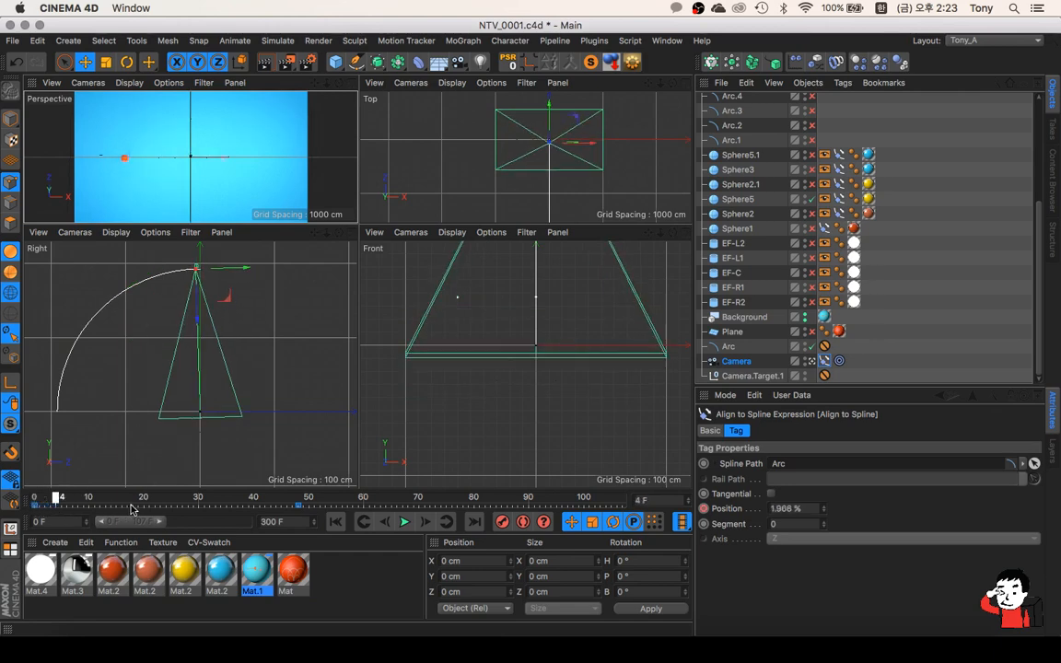
drag(208, 507, 302, 503)
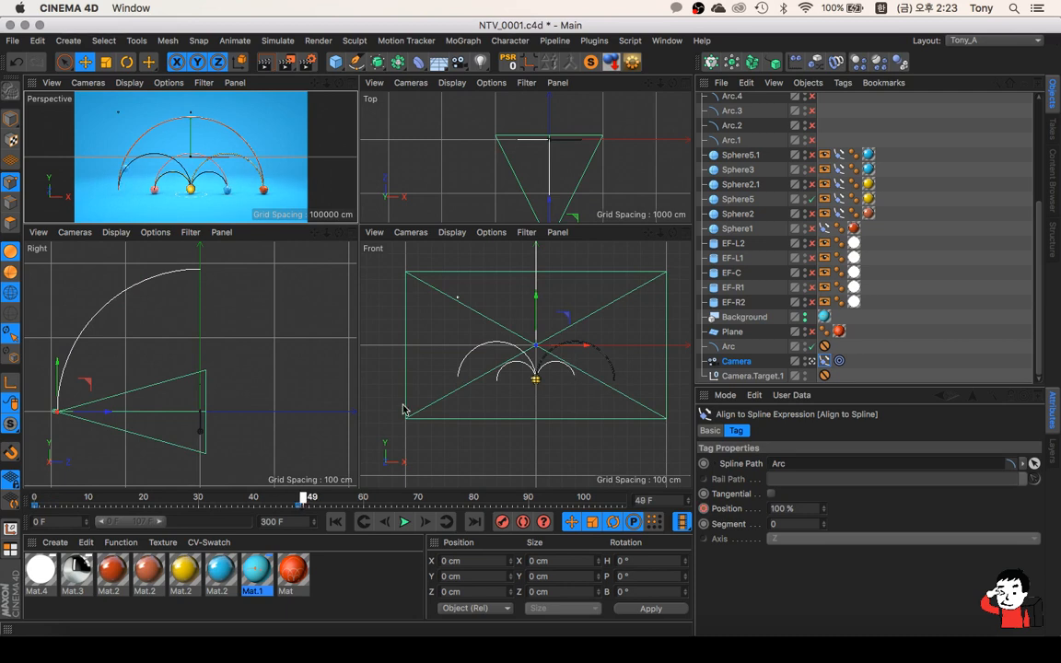
key(f)
drag(295, 500, 33, 498)
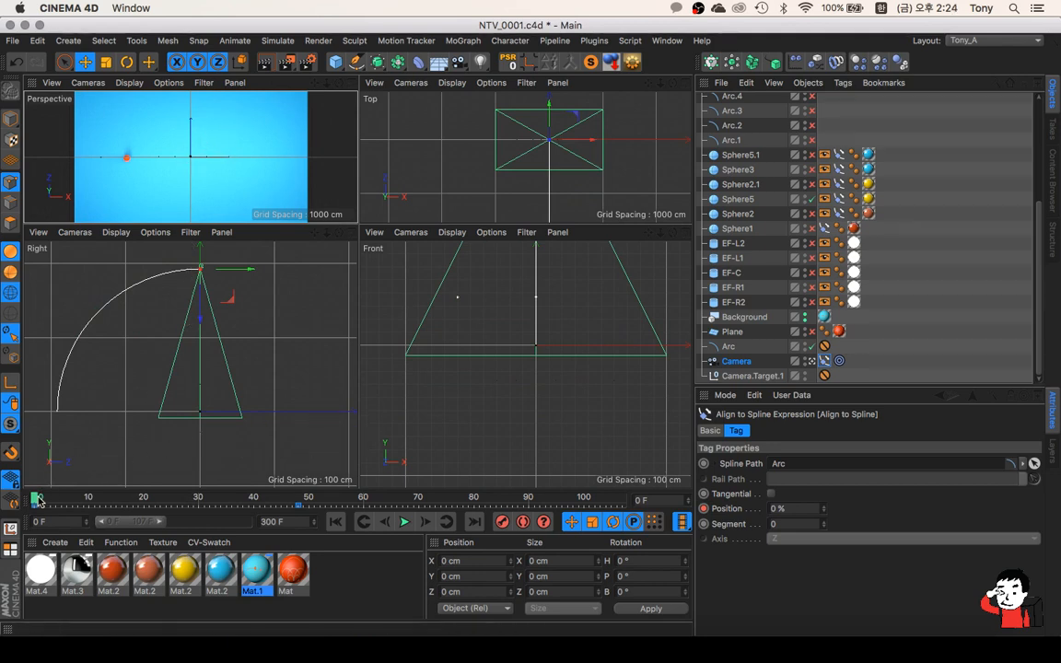
drag(35, 498, 80, 499)
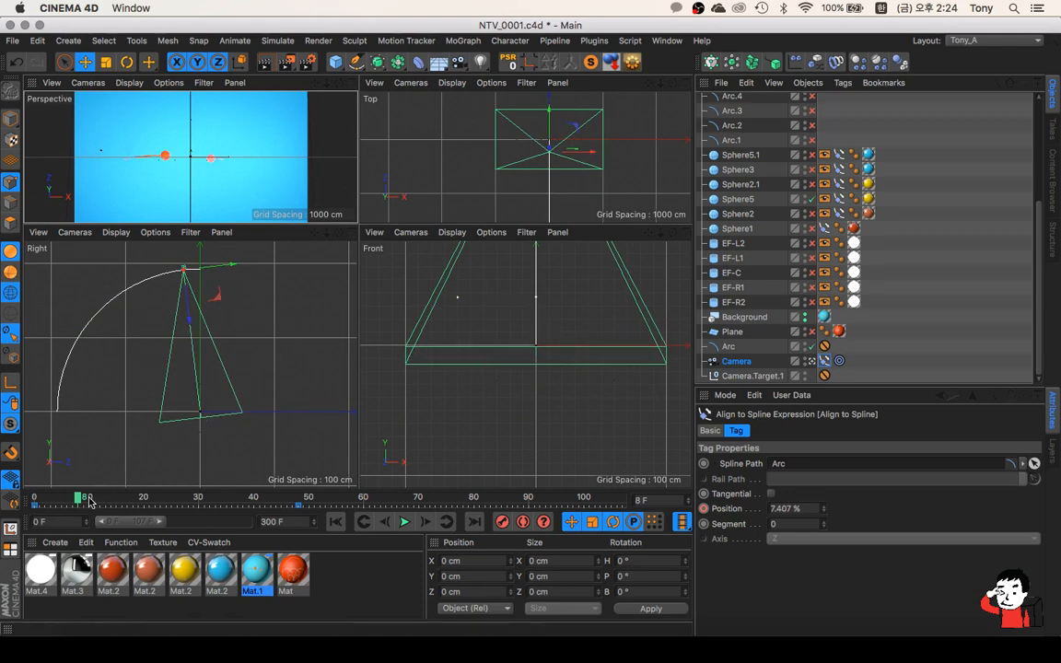
drag(81, 503, 164, 502)
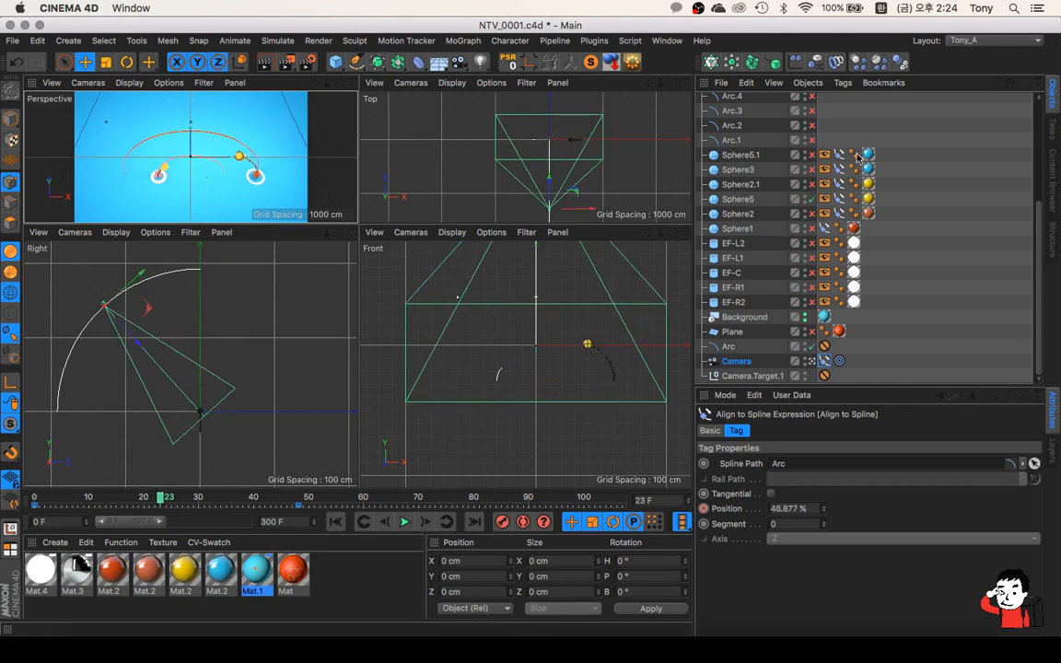
Enable Sphere5.1, Sphere3, Sphere2.1 and Sphere2, and rewind the animation to frame 2
click(812, 155)
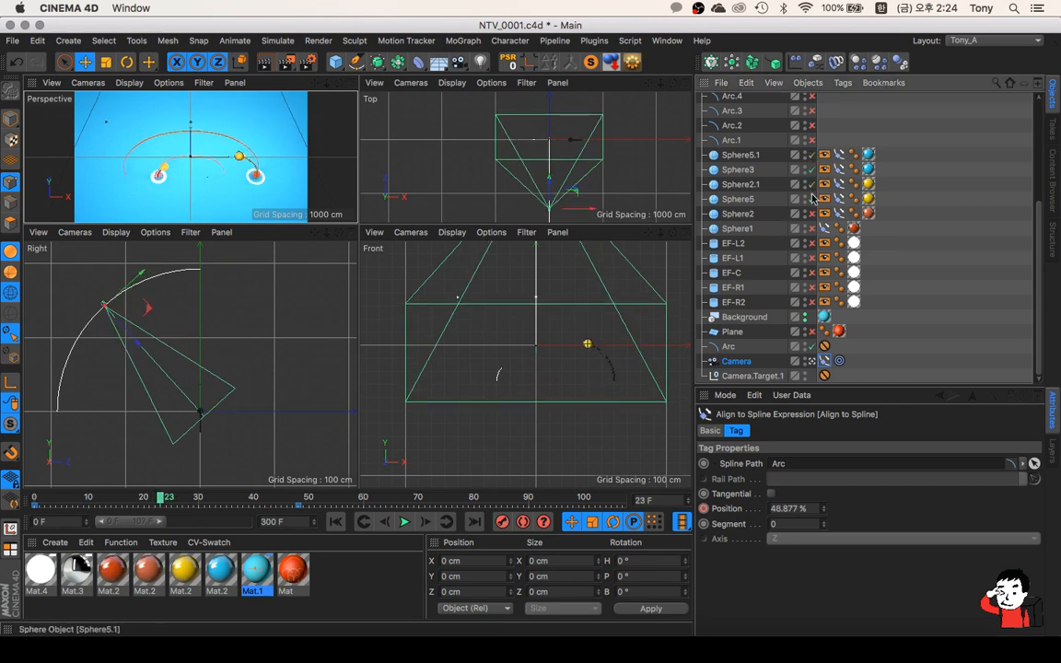
click(811, 214)
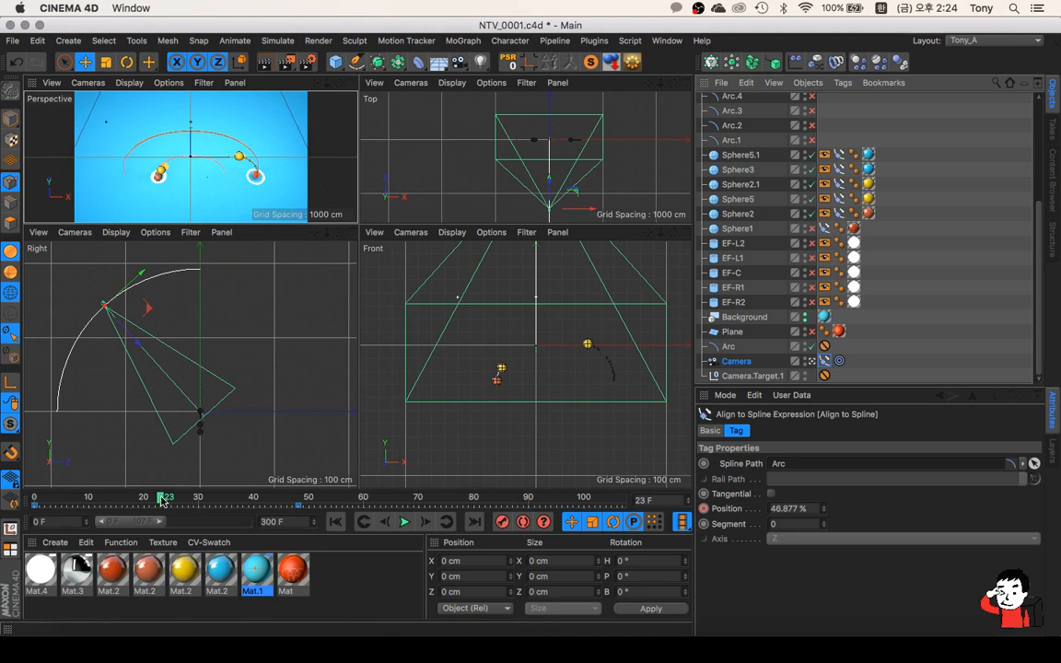
drag(162, 499, 39, 498)
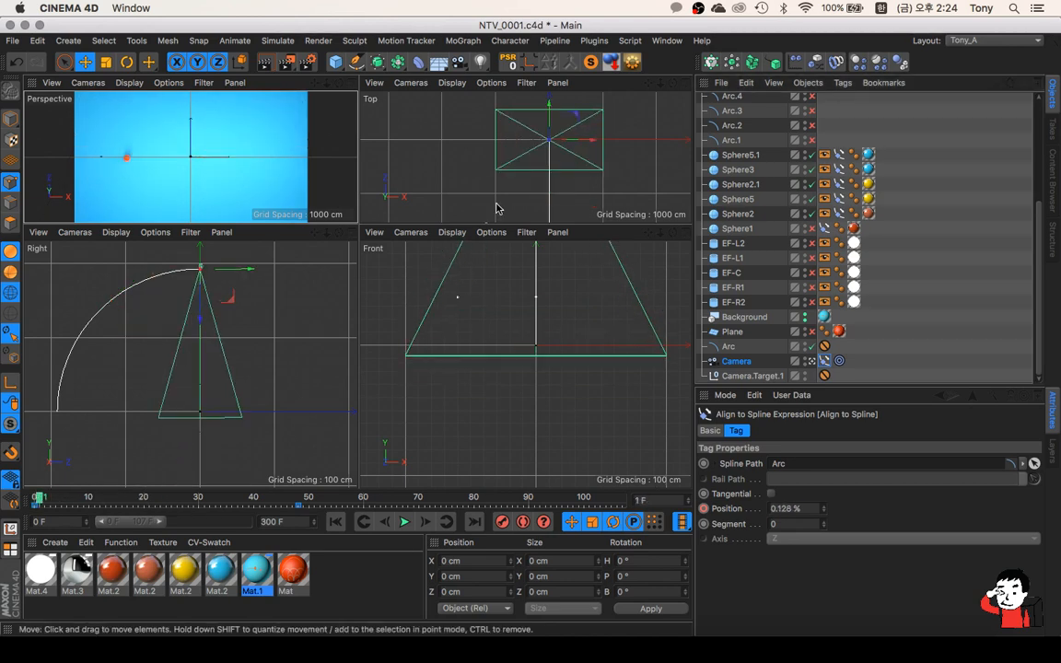
click(52, 497)
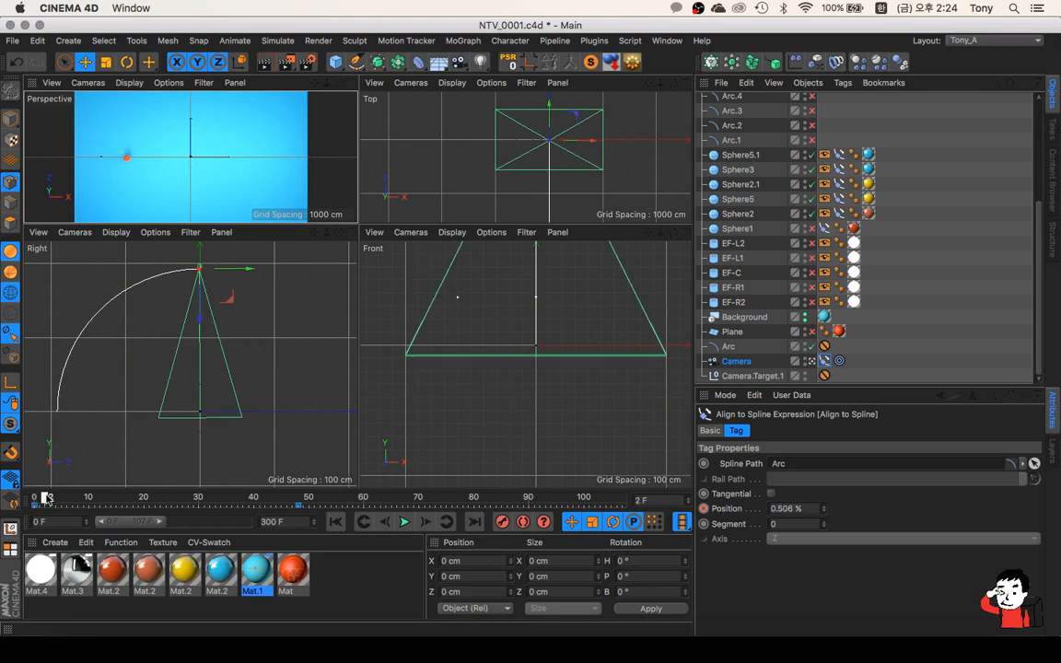
Scrub to frame 48, back to frame 10 and forward to frame 48 to examine the spheres' motion with the camera move
drag(53, 498, 298, 498)
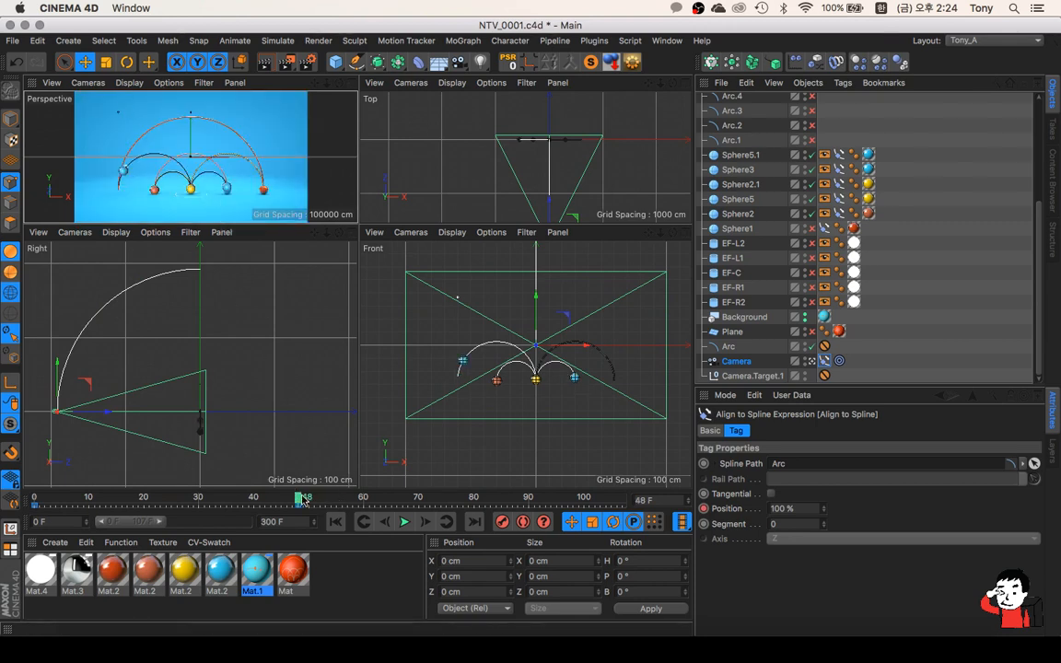
drag(303, 499, 89, 500)
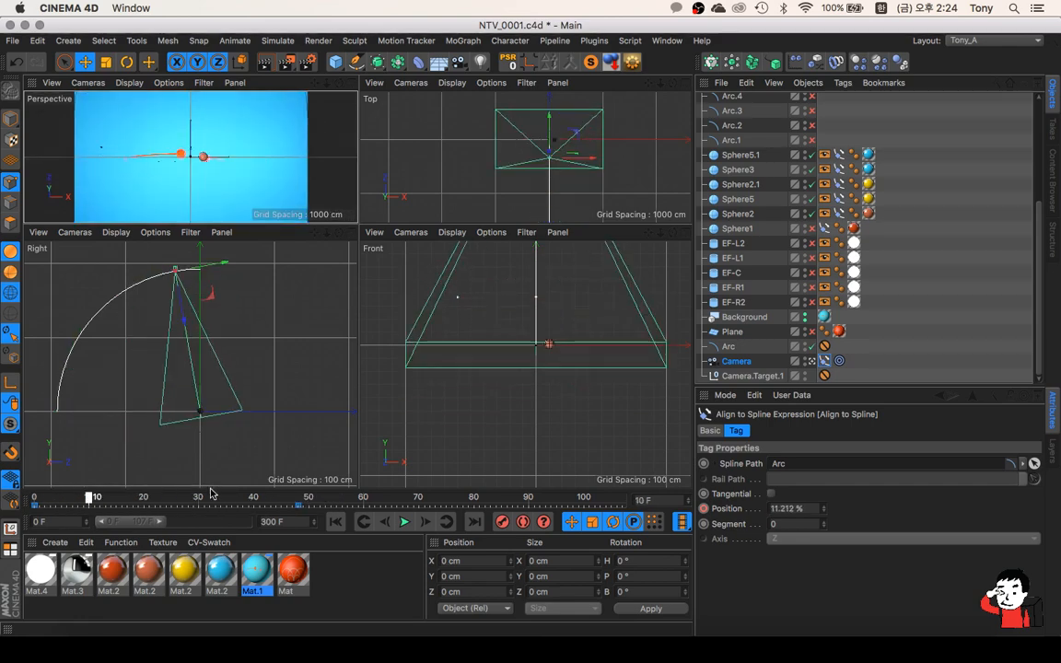
drag(210, 496, 299, 498)
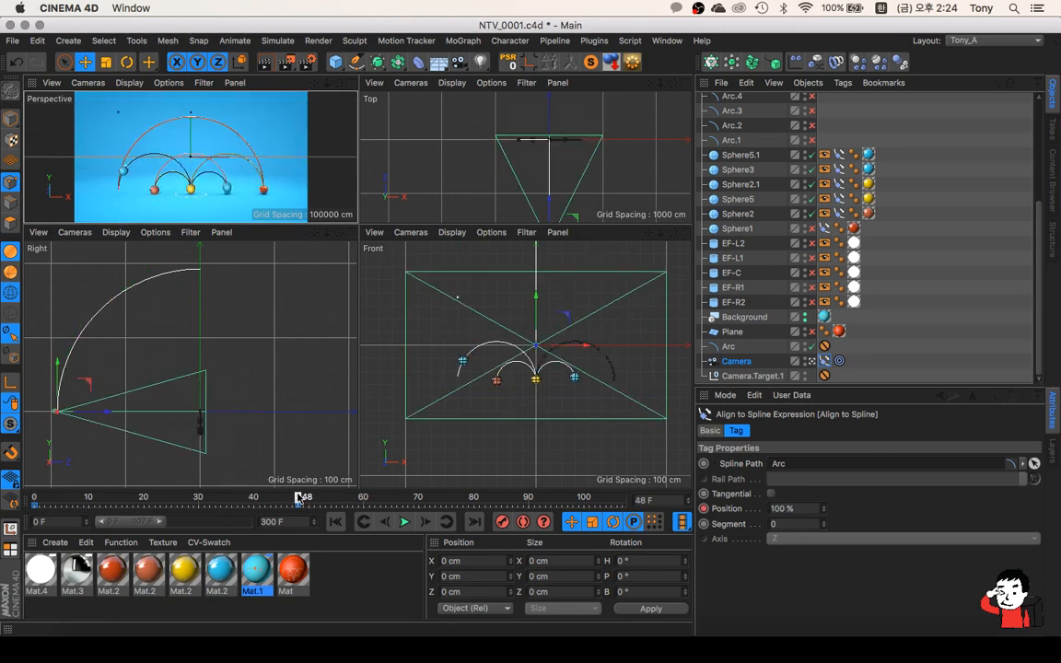
Maximize the perspective view to see the spheres and arcs through the camera
click(352, 87)
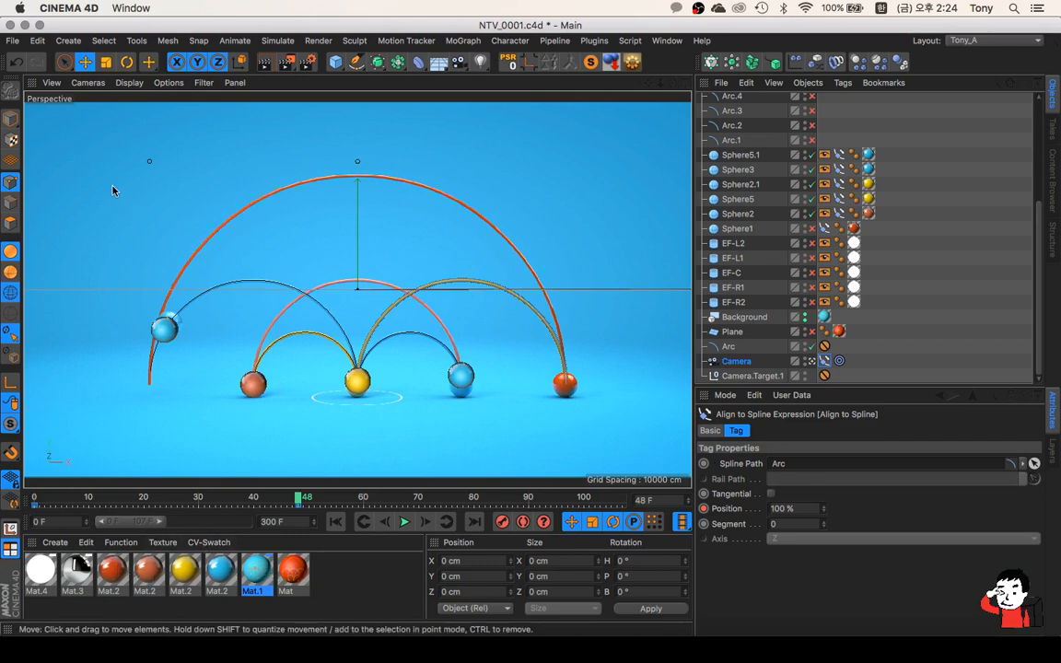
click(12, 42)
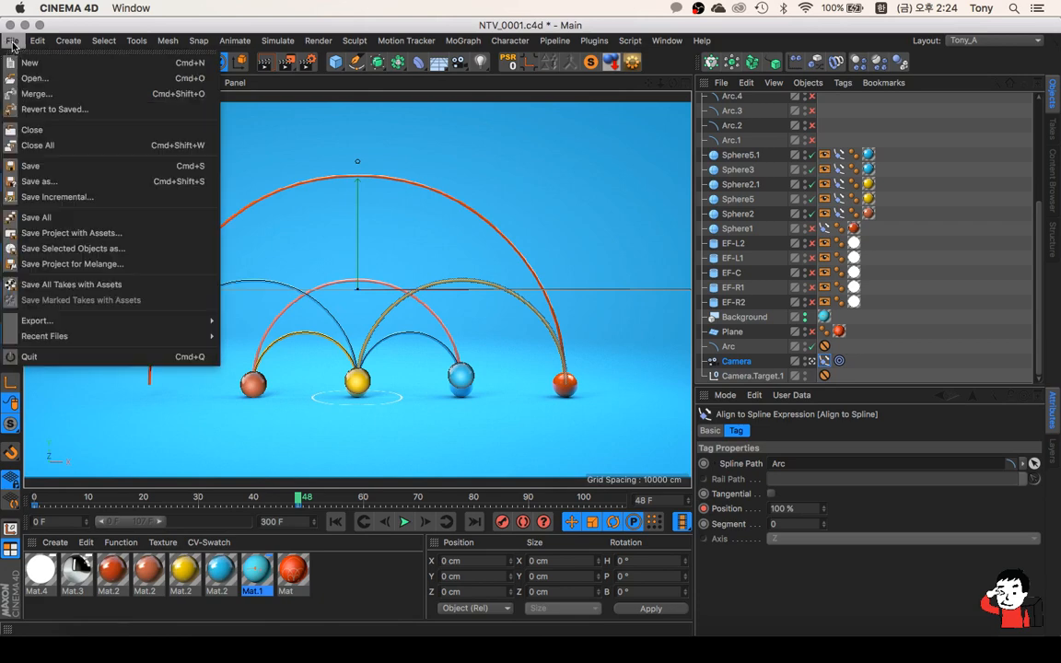
click(28, 78)
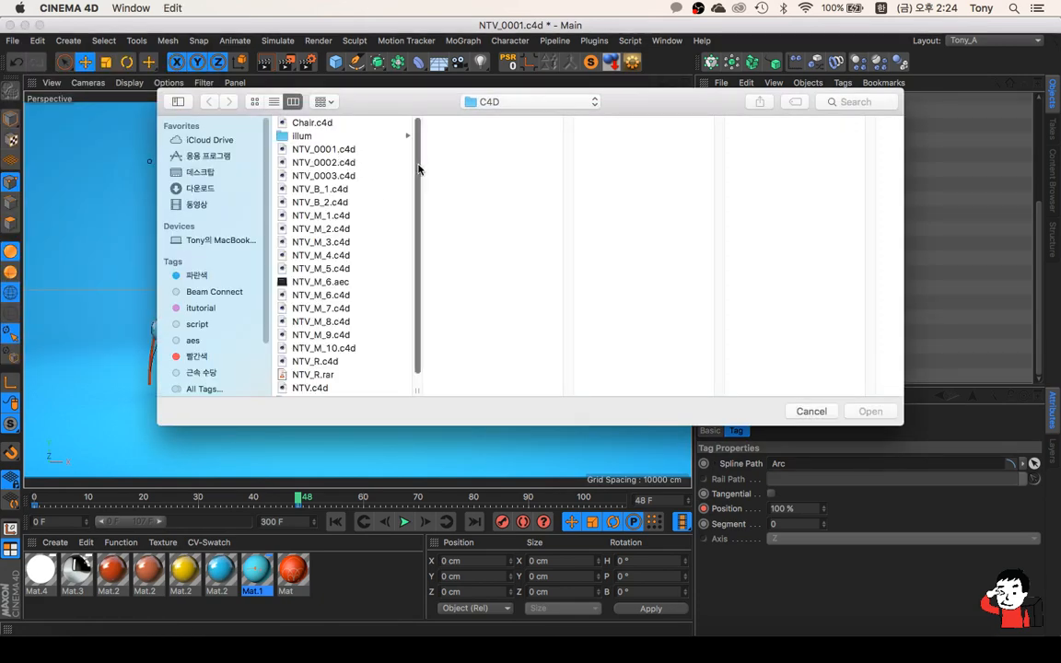
drag(418, 169, 414, 204)
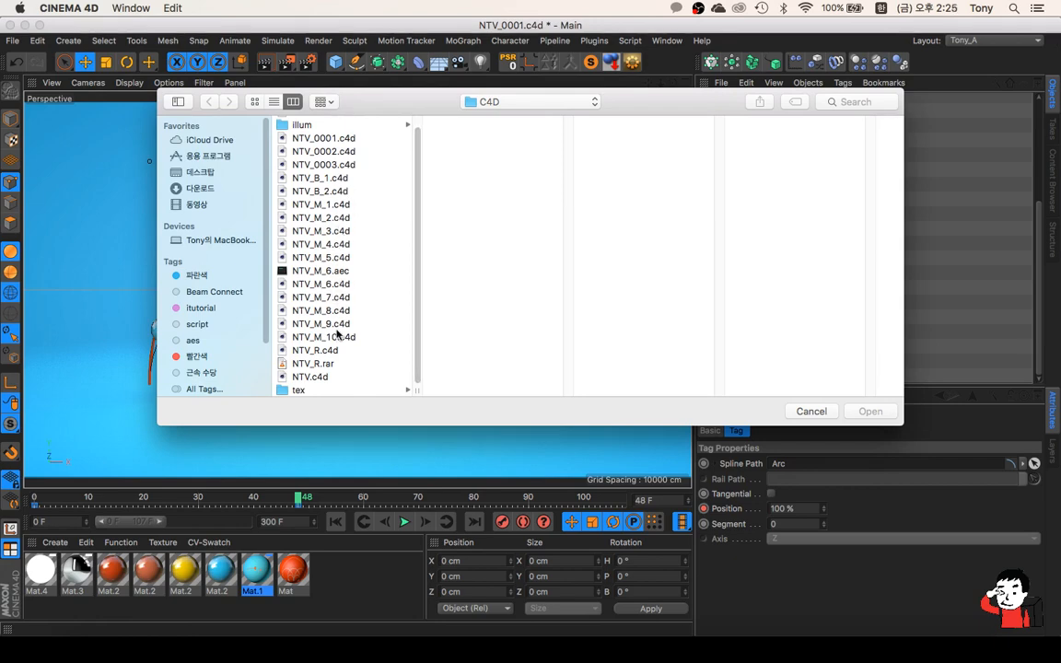
click(810, 411)
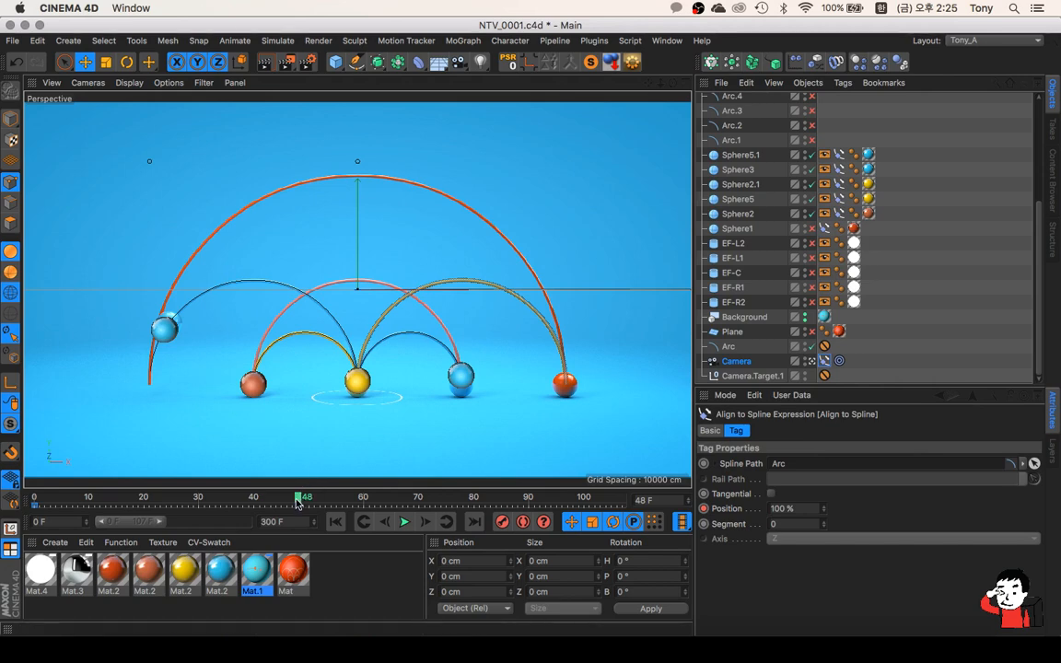
Scrub to frame 49 and switch to the open NTV_M_6.c4d project
mouse_move(295, 500)
mouse_down()
mouse_move(209, 501)
mouse_move(322, 504)
mouse_move(277, 498)
mouse_move(302, 502)
mouse_up()
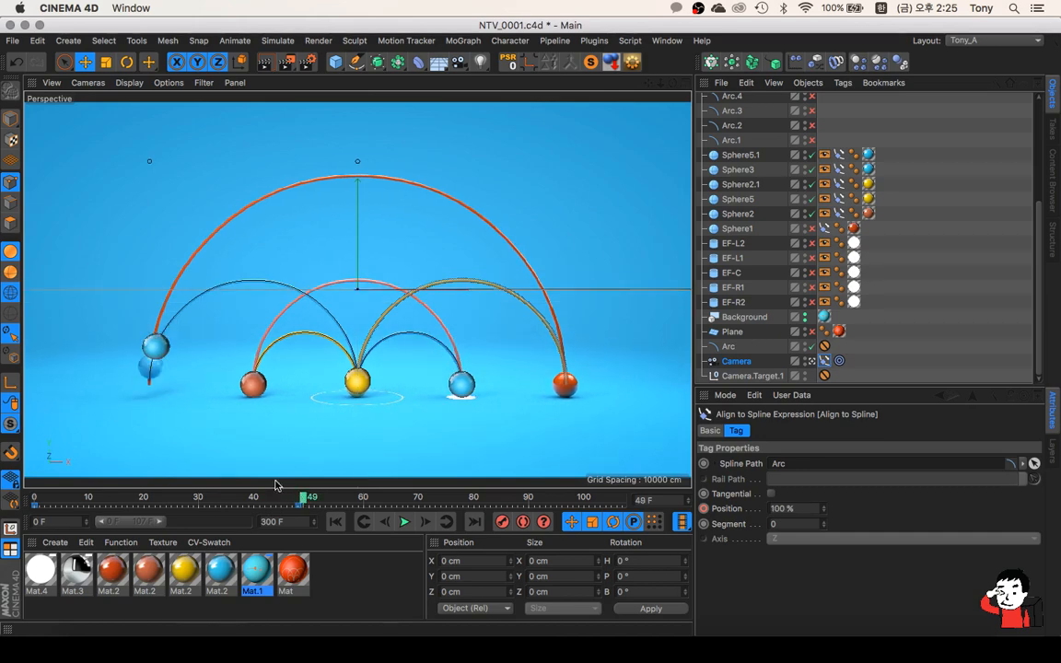
key(v)
mouse_move(384, 401)
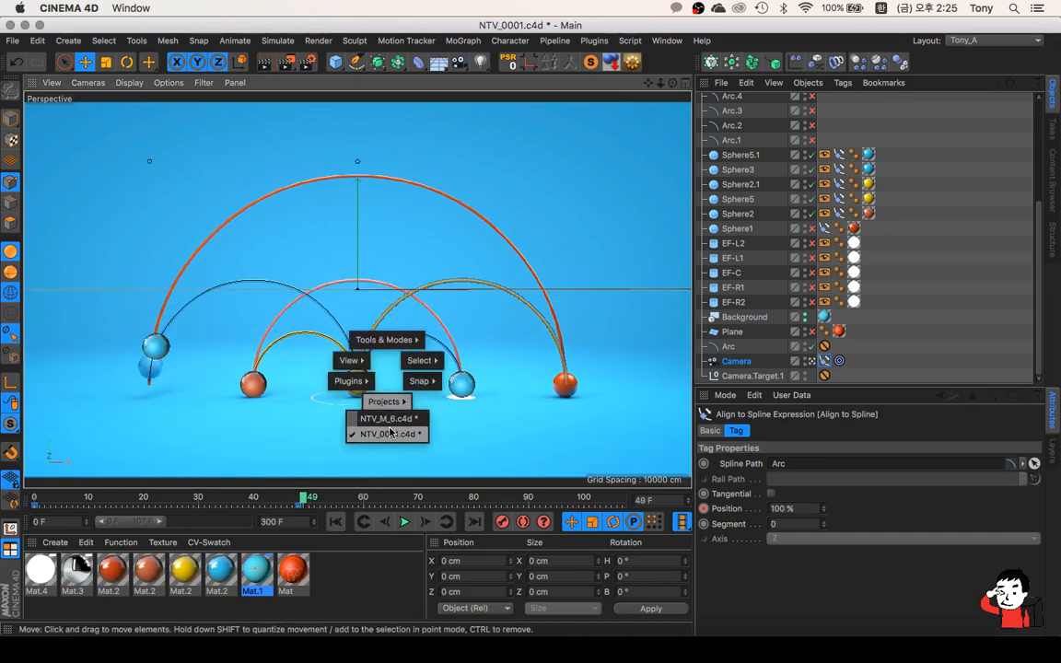
click(392, 421)
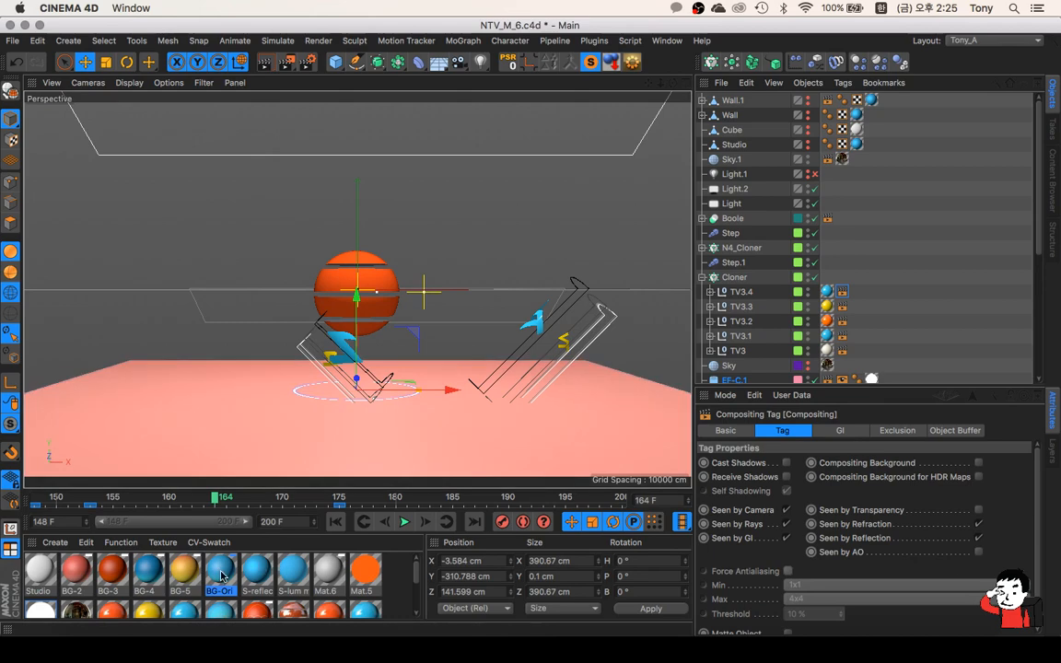
Open the BG-Ori material and examine the Gradient shader in its Color channel
double_click(221, 576)
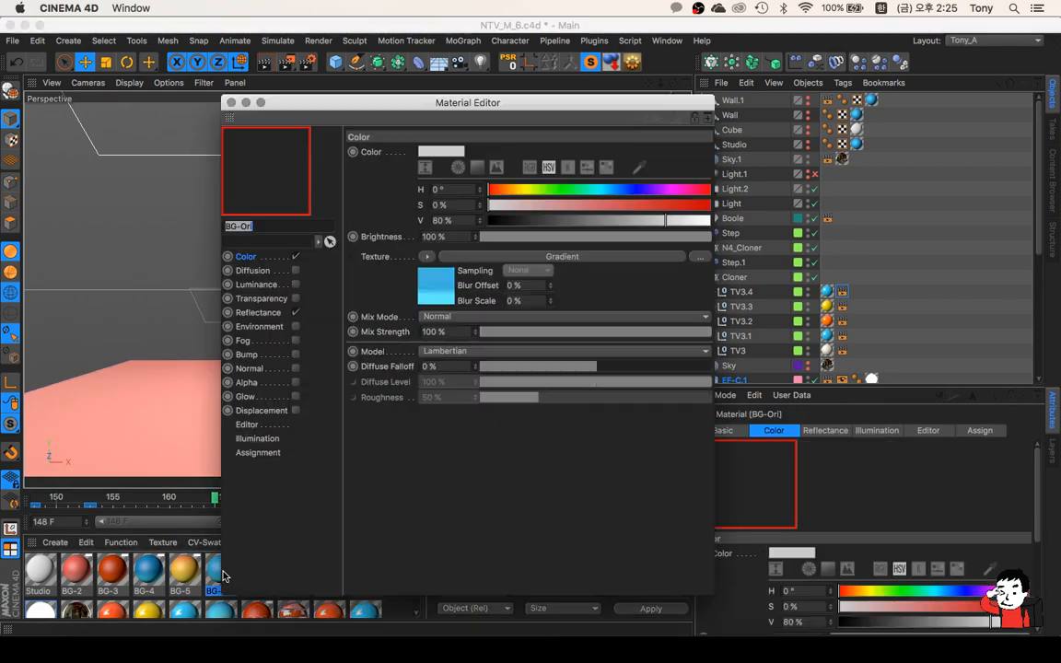
drag(442, 114, 366, 88)
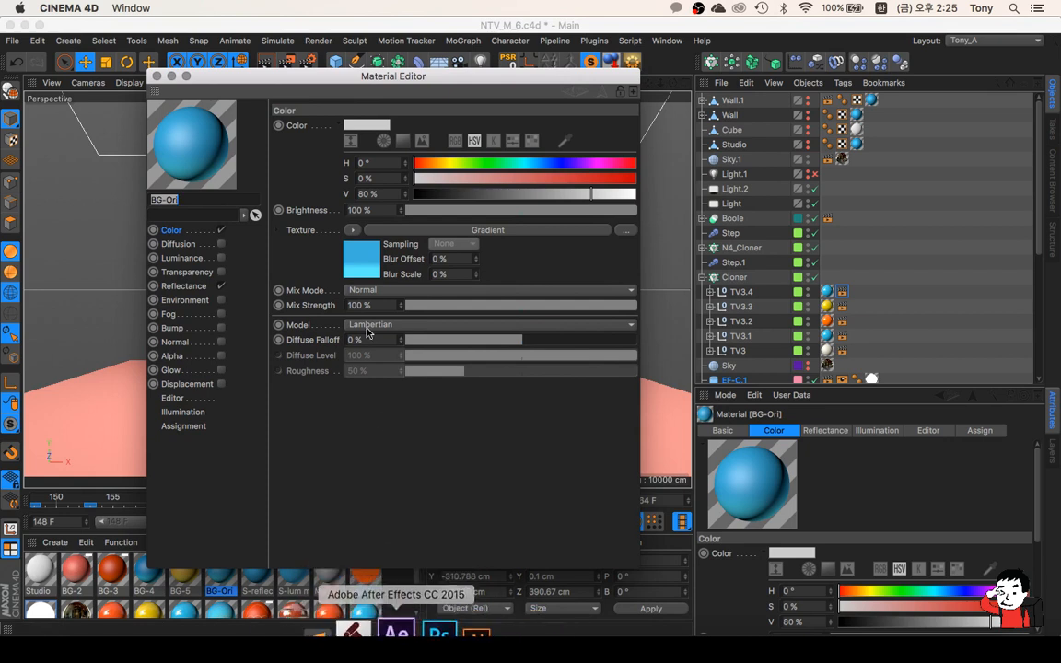
click(366, 262)
click(367, 264)
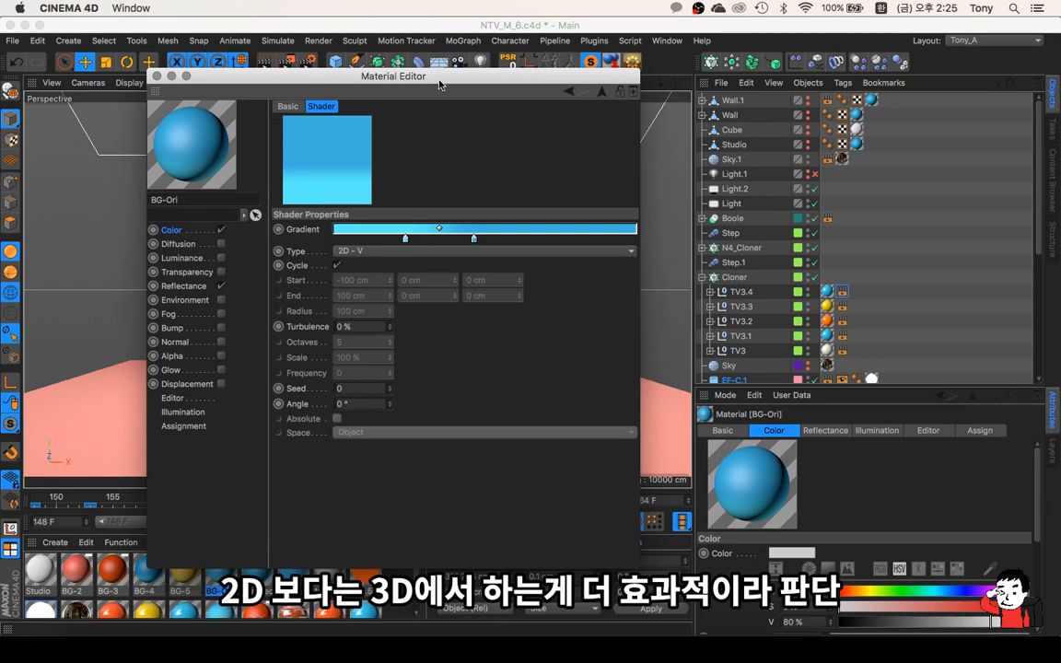
drag(439, 86, 371, 59)
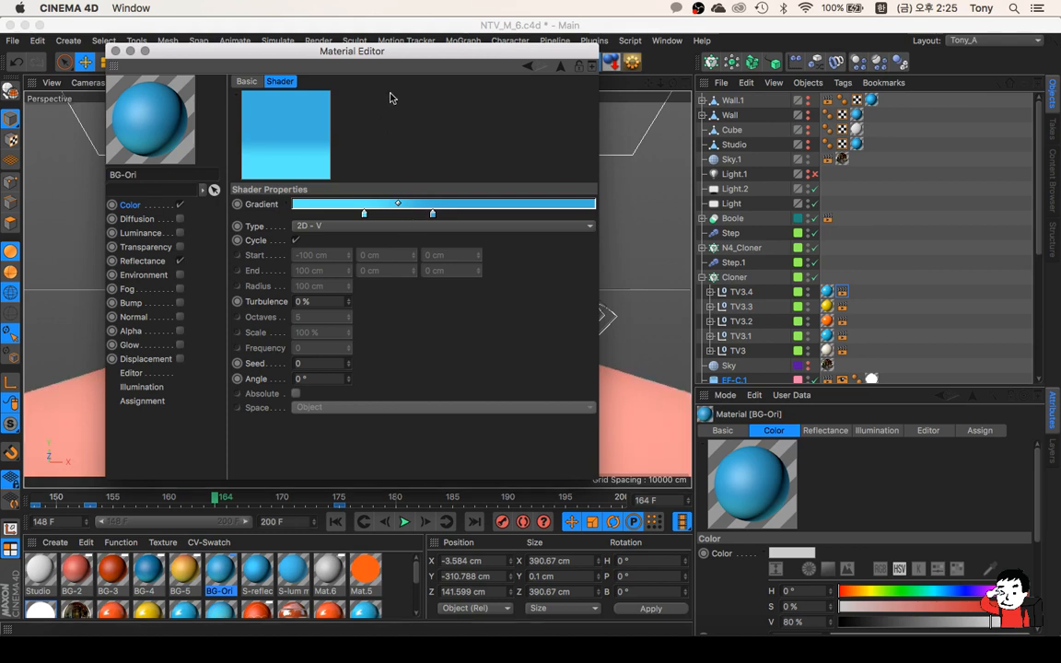
drag(415, 57, 405, 40)
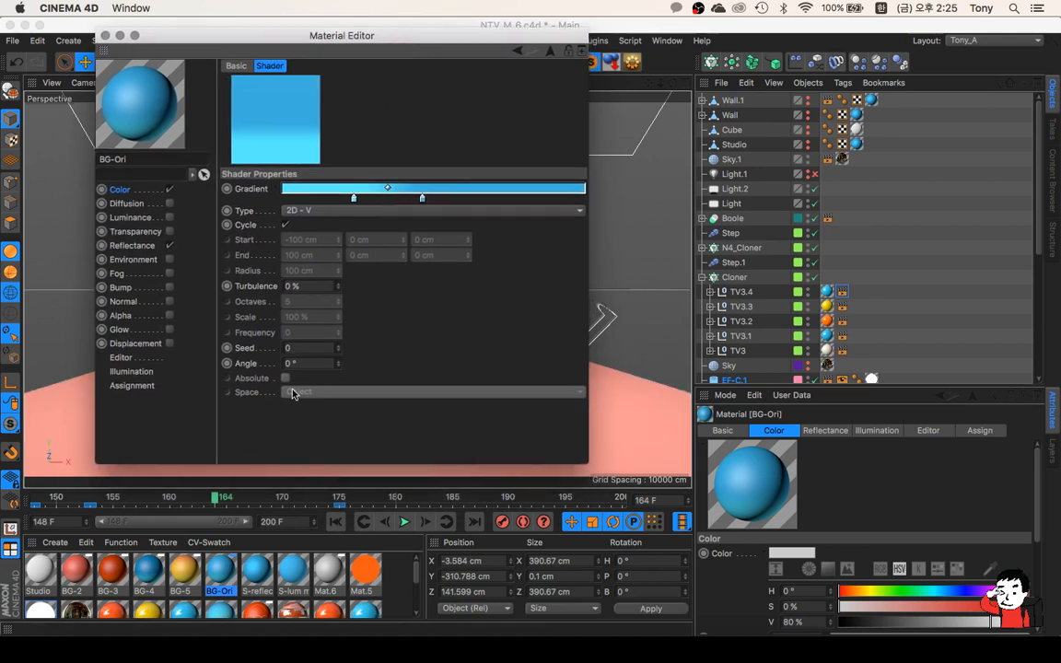
drag(306, 35, 301, 74)
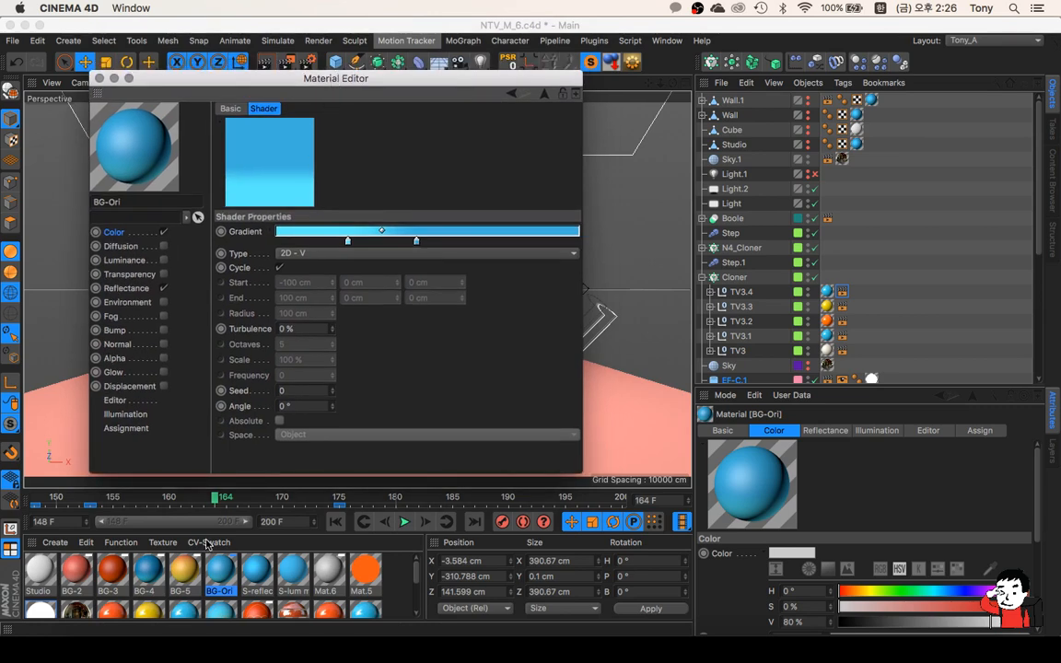
Examine the color gradients of the BG-2, BG-3, BG-4 and BG-5 background materials in turn
click(75, 571)
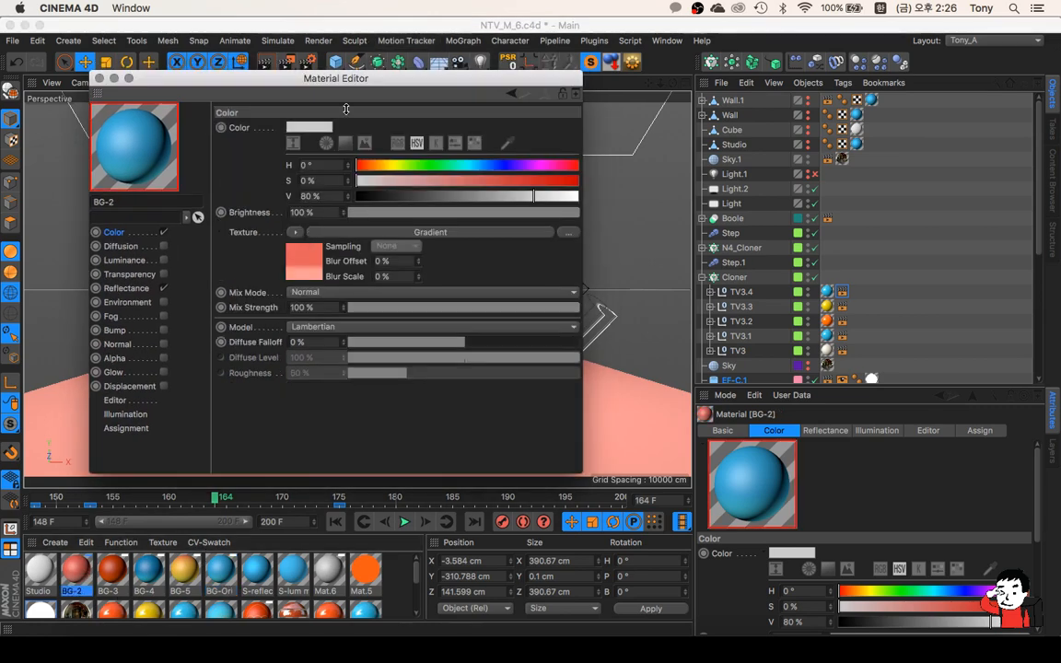
click(118, 566)
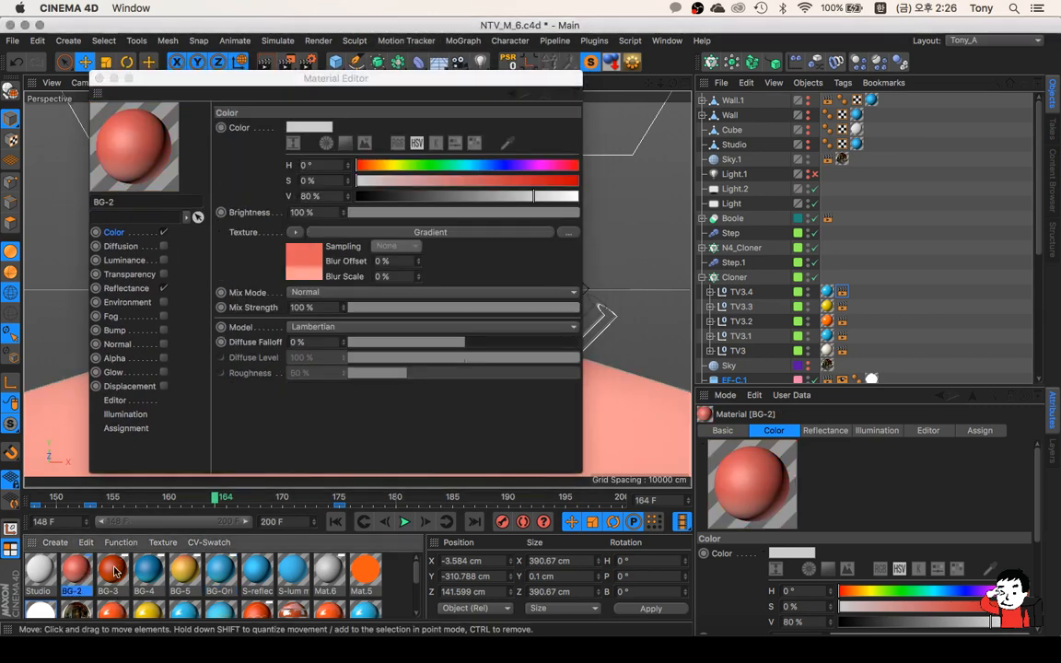
click(153, 572)
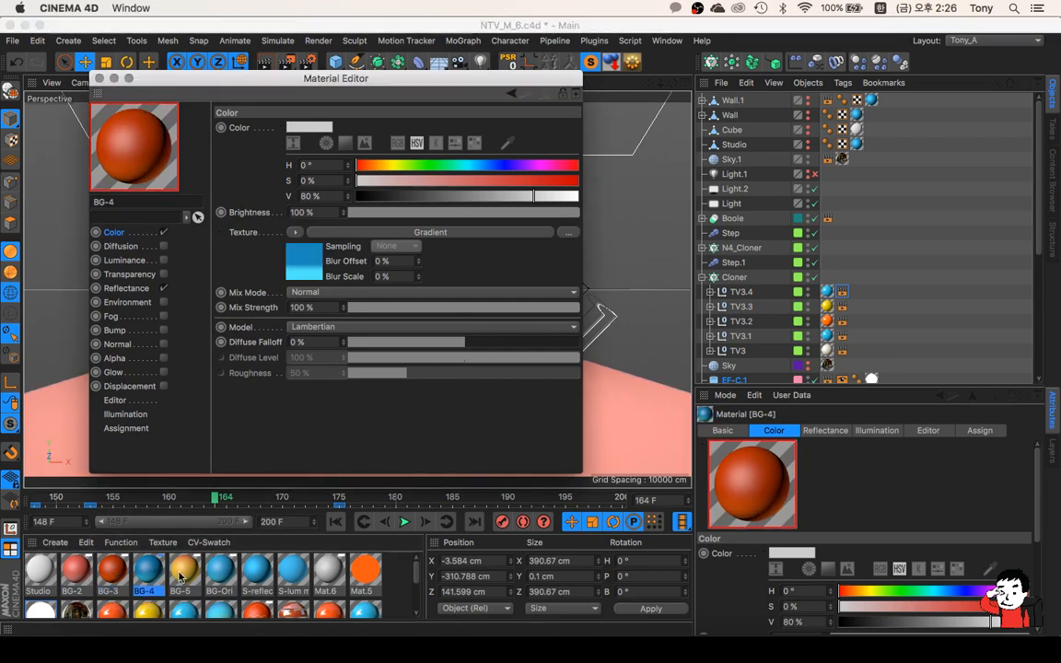
click(183, 571)
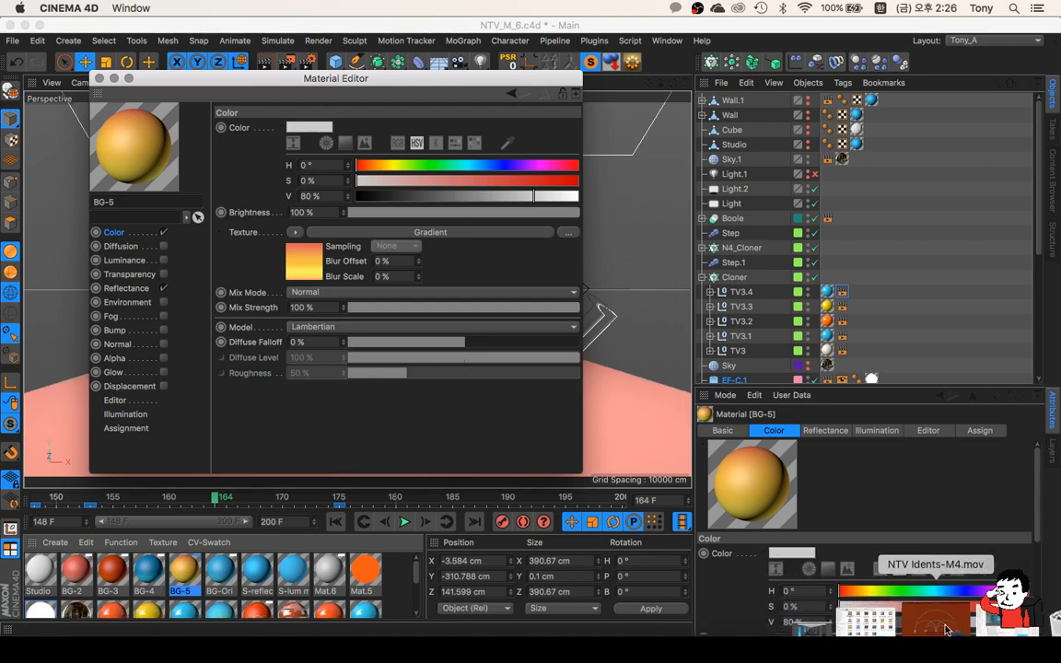
Switch to QuickTime Player, bring NTV Idents-M4.mov to the front and shrink its window to fit the screen
click(946, 628)
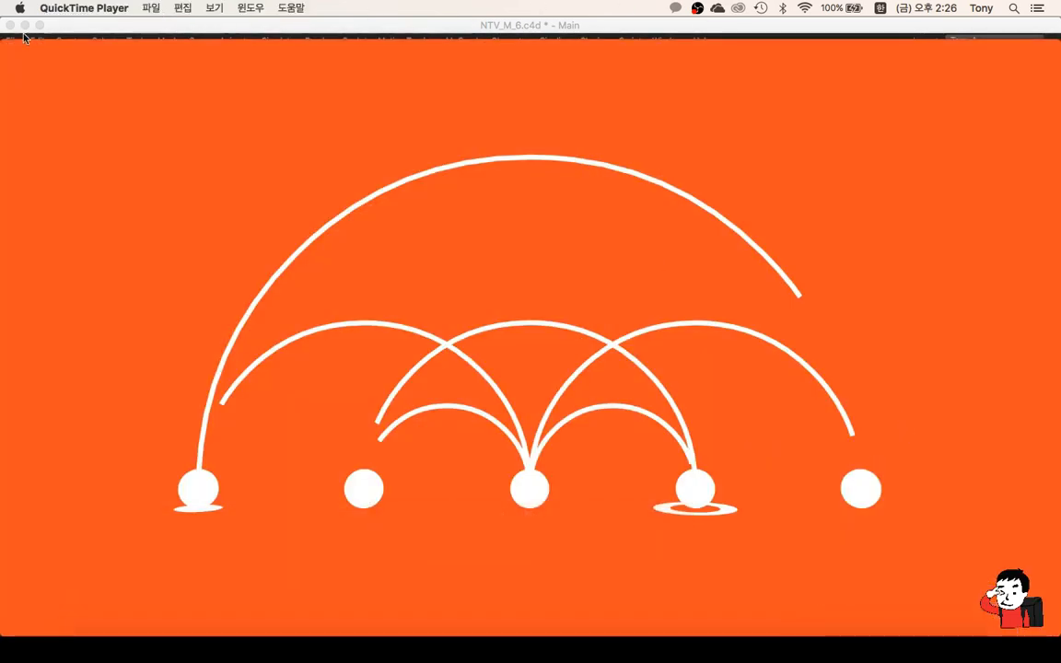
click(66, 25)
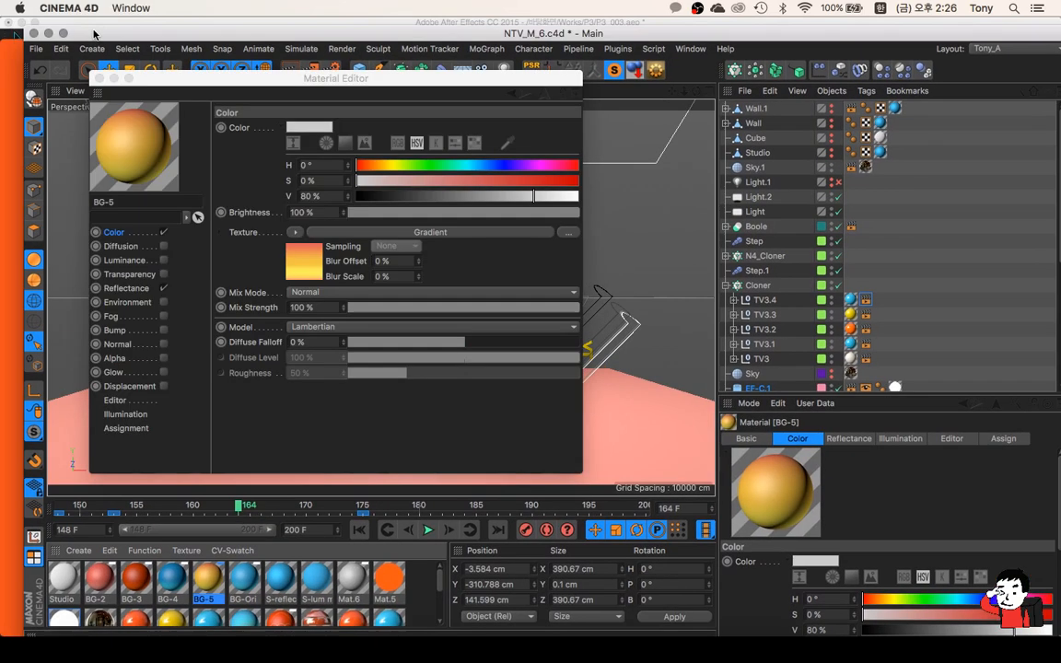
drag(90, 35, 60, 37)
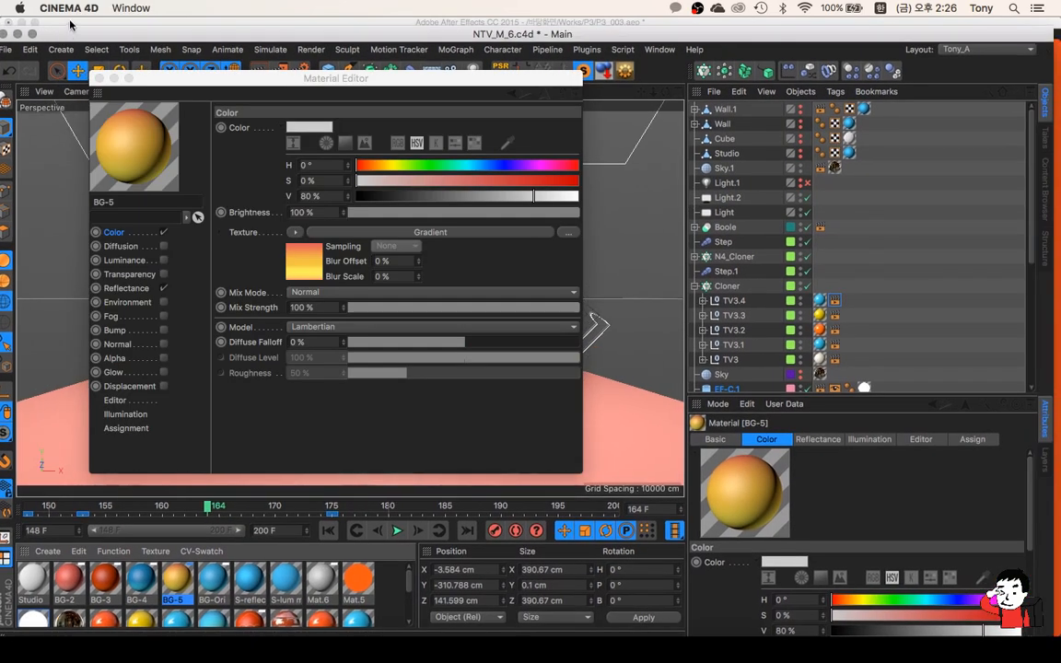
click(70, 21)
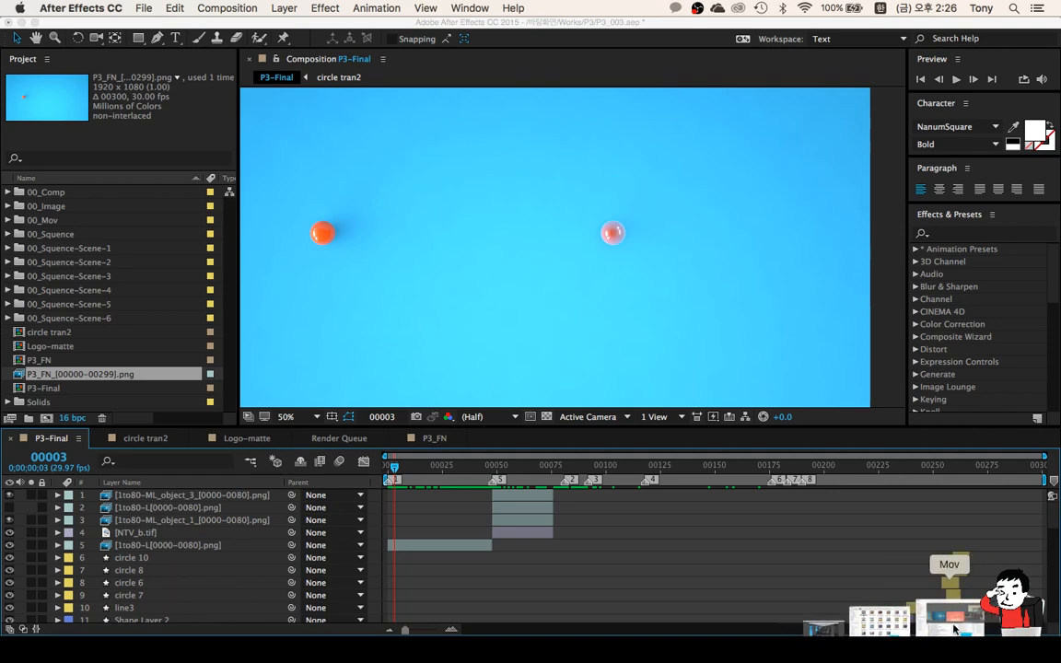
click(954, 629)
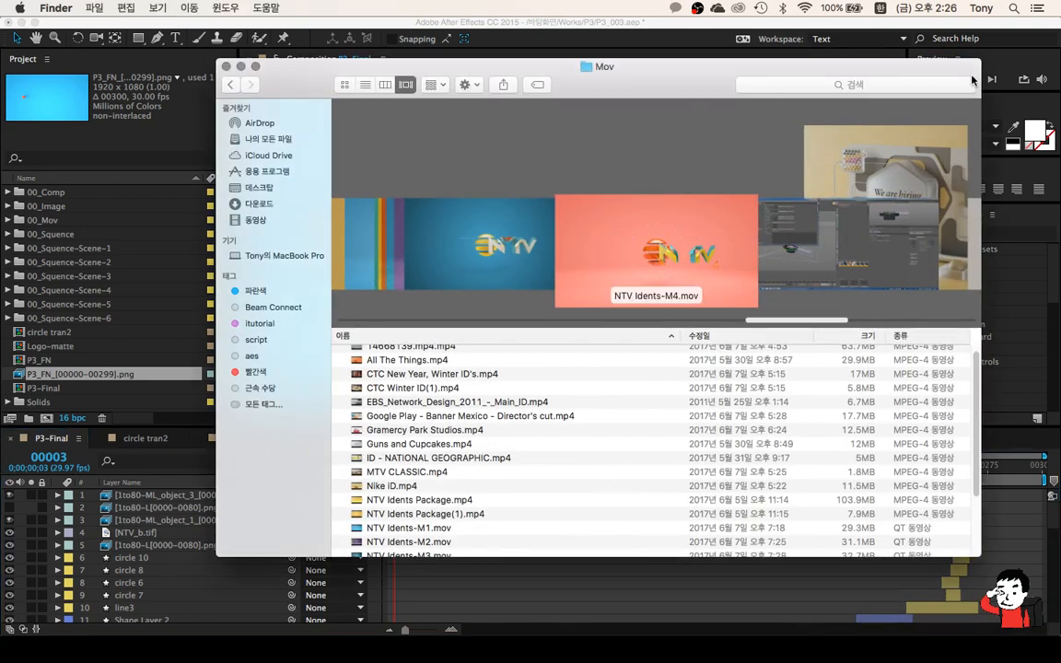
click(241, 67)
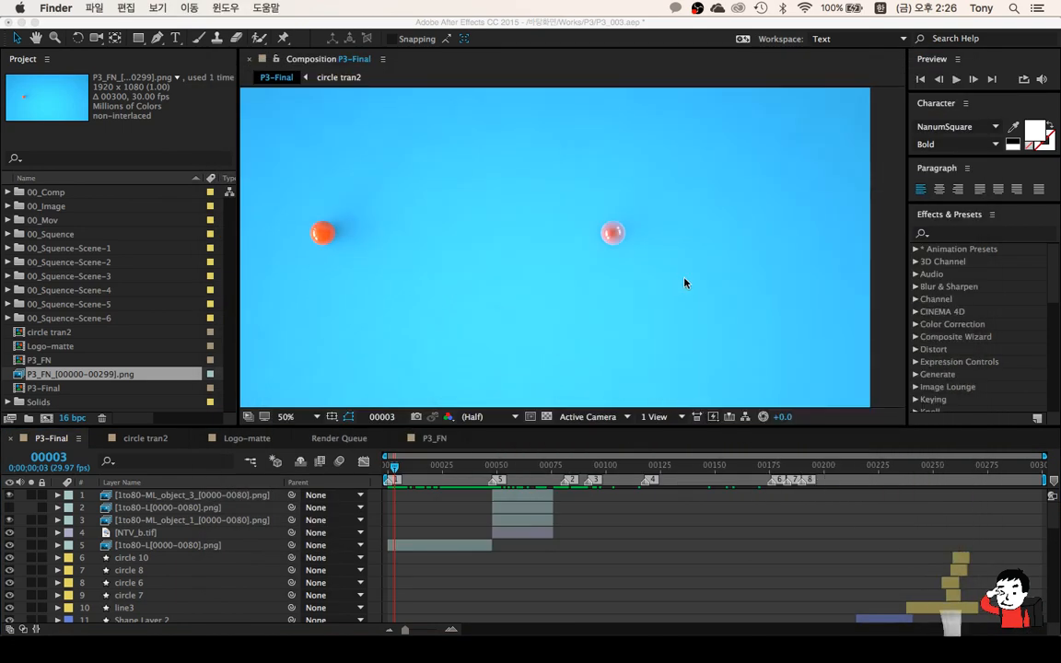
key(ctrl+Up)
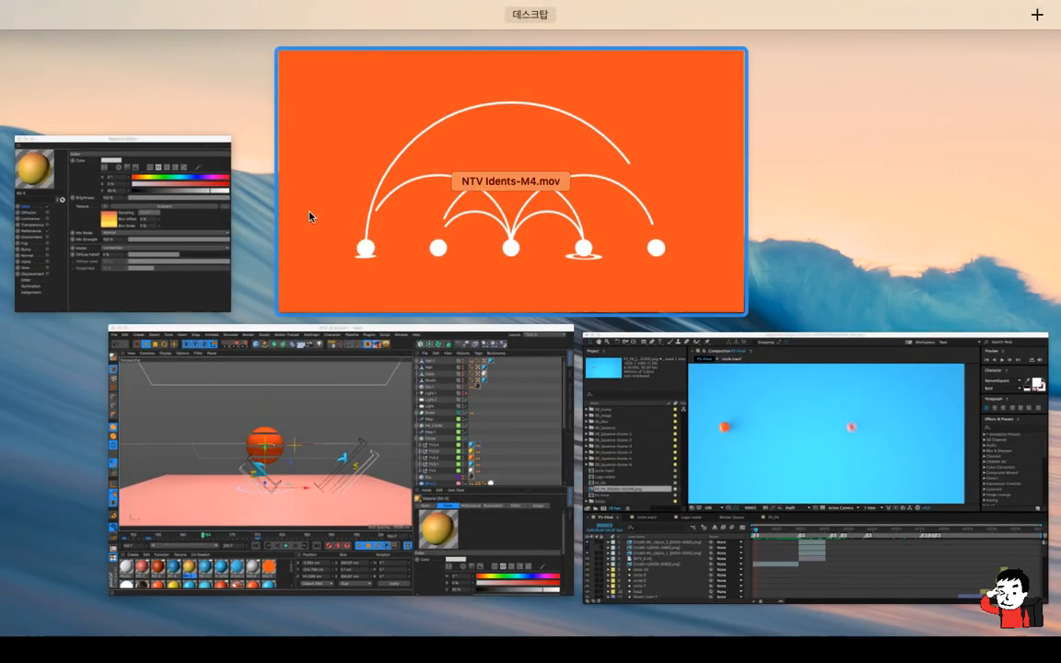
click(402, 76)
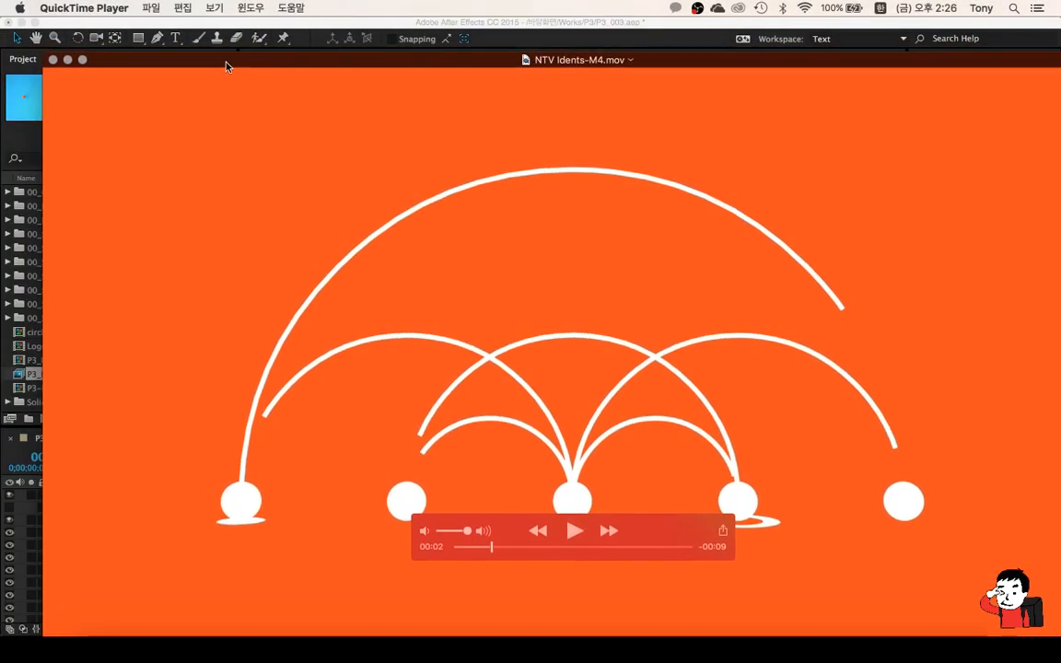
drag(42, 53, 235, 161)
drag(369, 167, 260, 67)
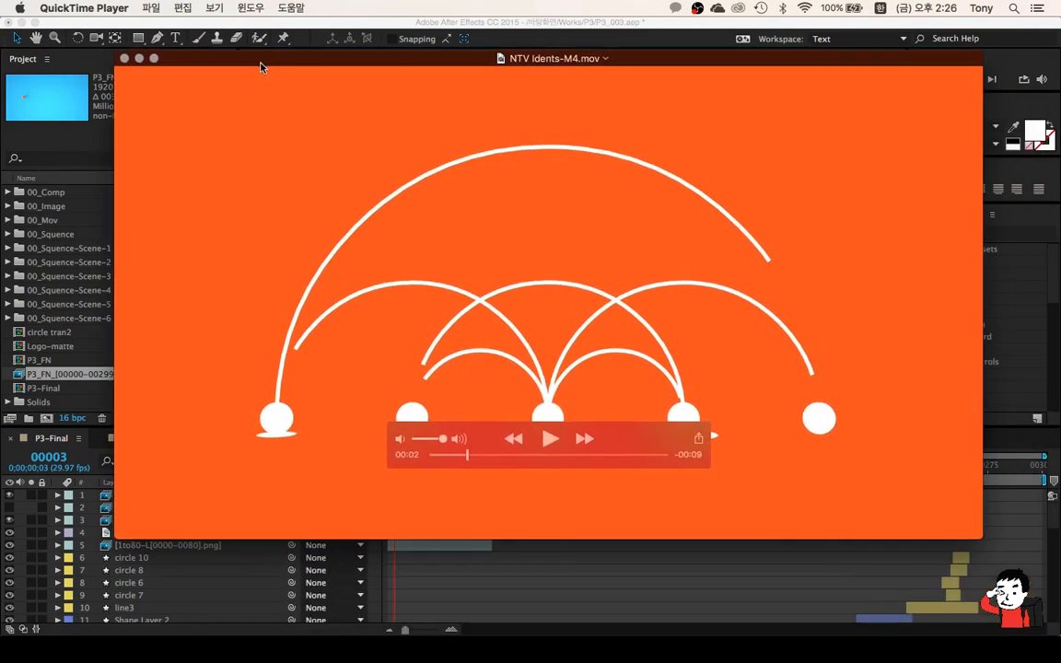
Scrub the movie to 00:07 and back to the start to examine its background colors, and close its window
drag(465, 455, 582, 463)
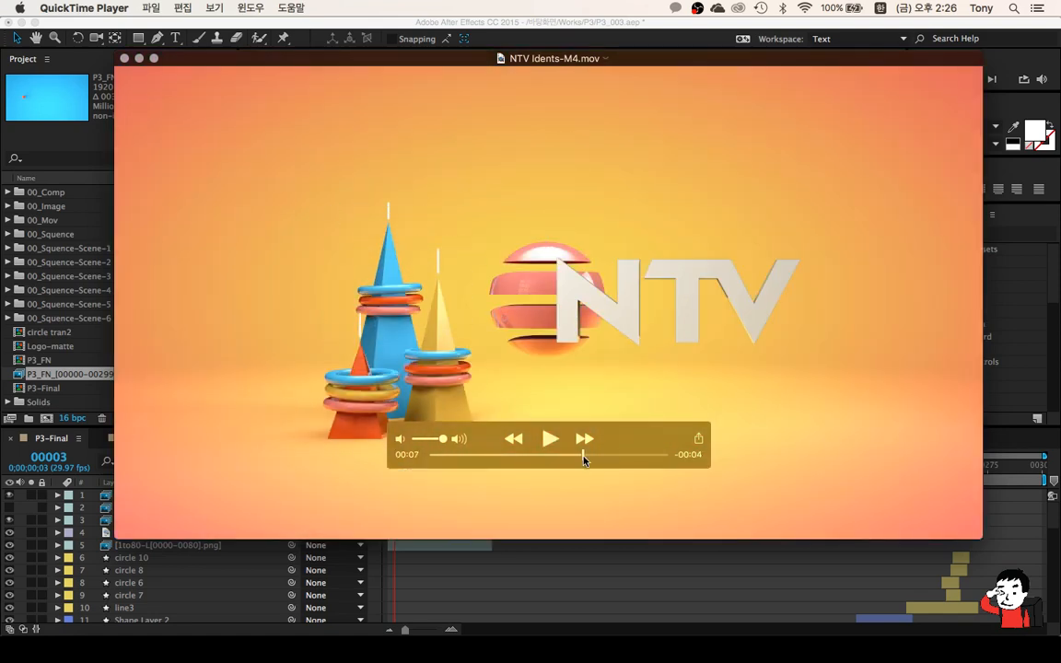
drag(583, 459, 426, 457)
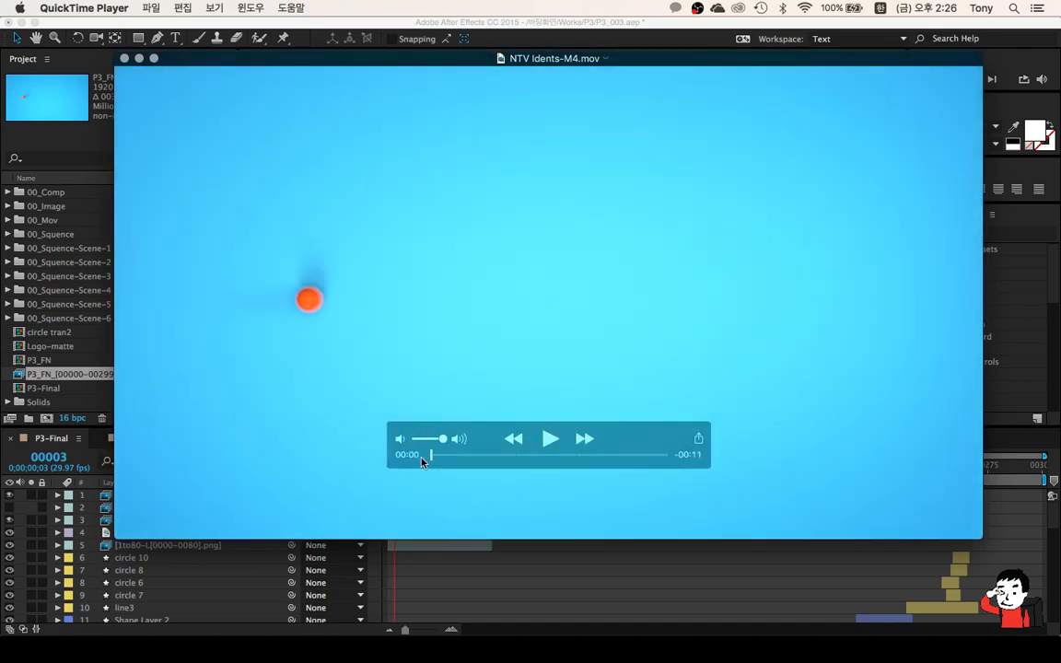
click(125, 58)
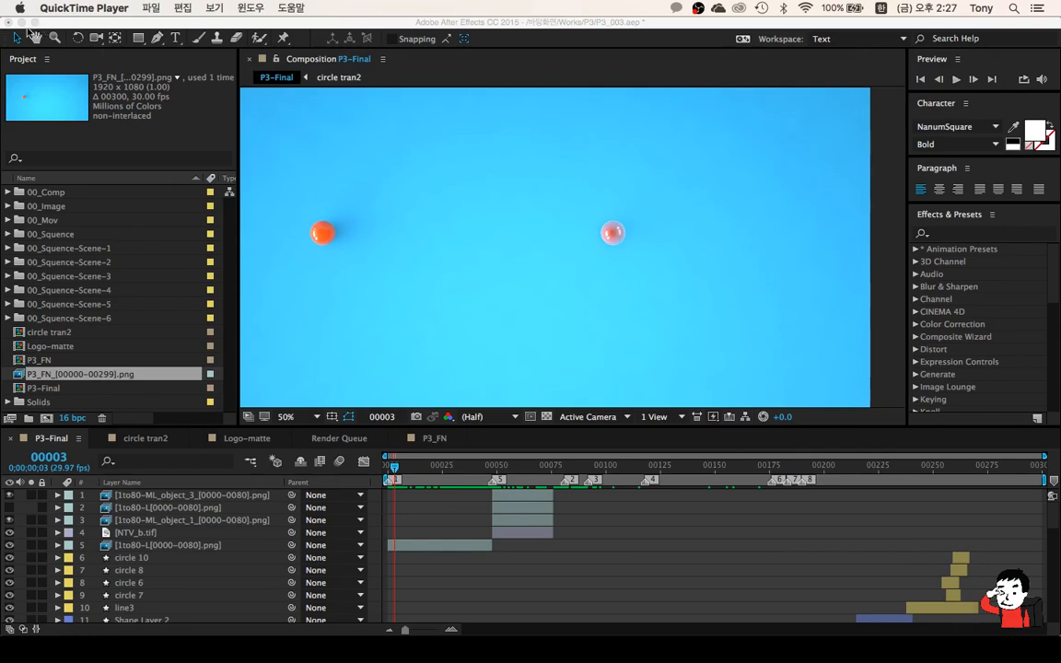
Switch to Cinema 4D and compare the color gradients of the BG-Ori, BG-2, BG-3, BG-4 and BG-5 materials
key(ctrl+Up)
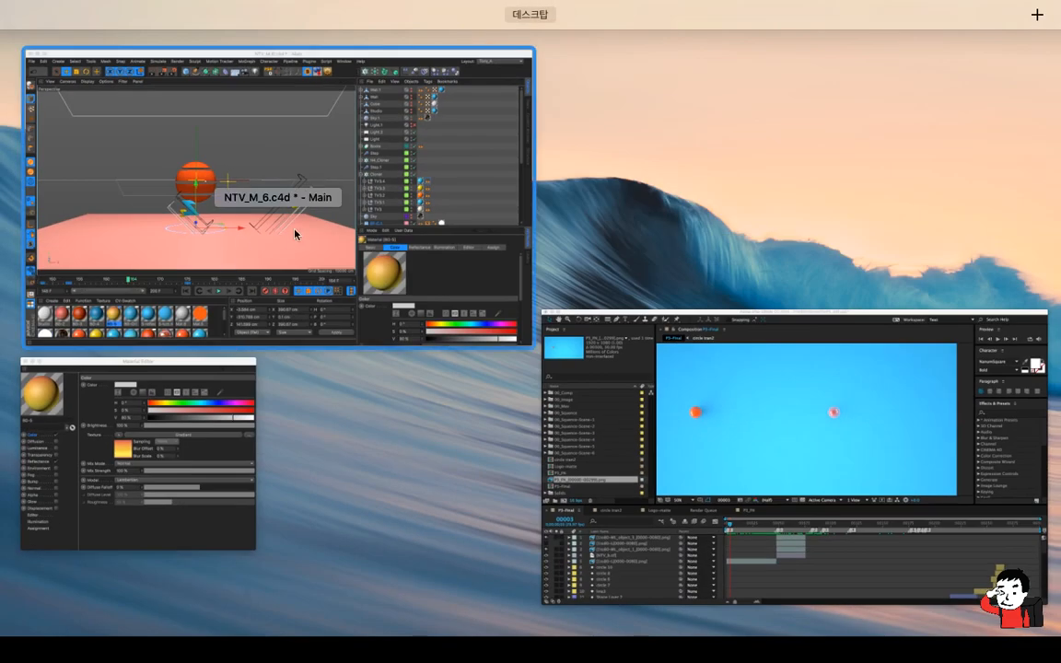
click(234, 203)
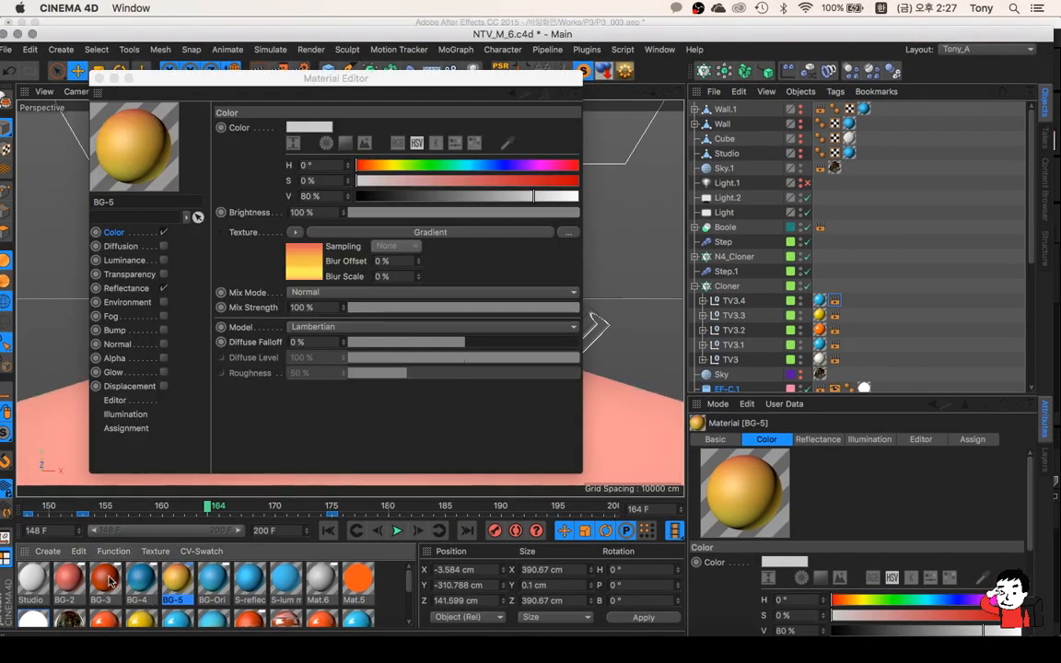
double_click(211, 582)
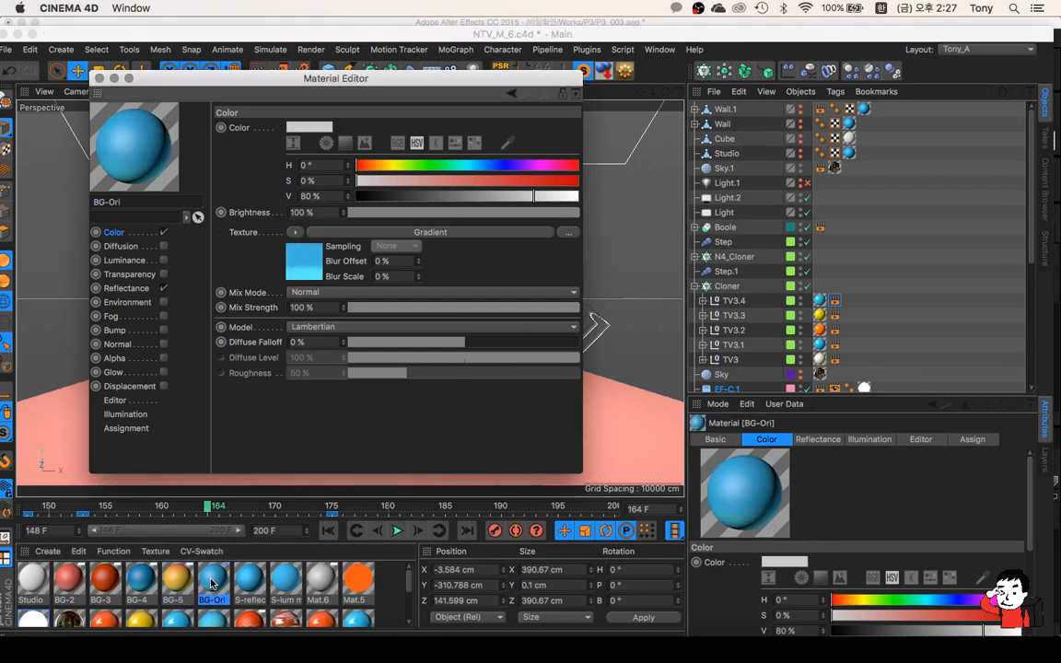
double_click(66, 579)
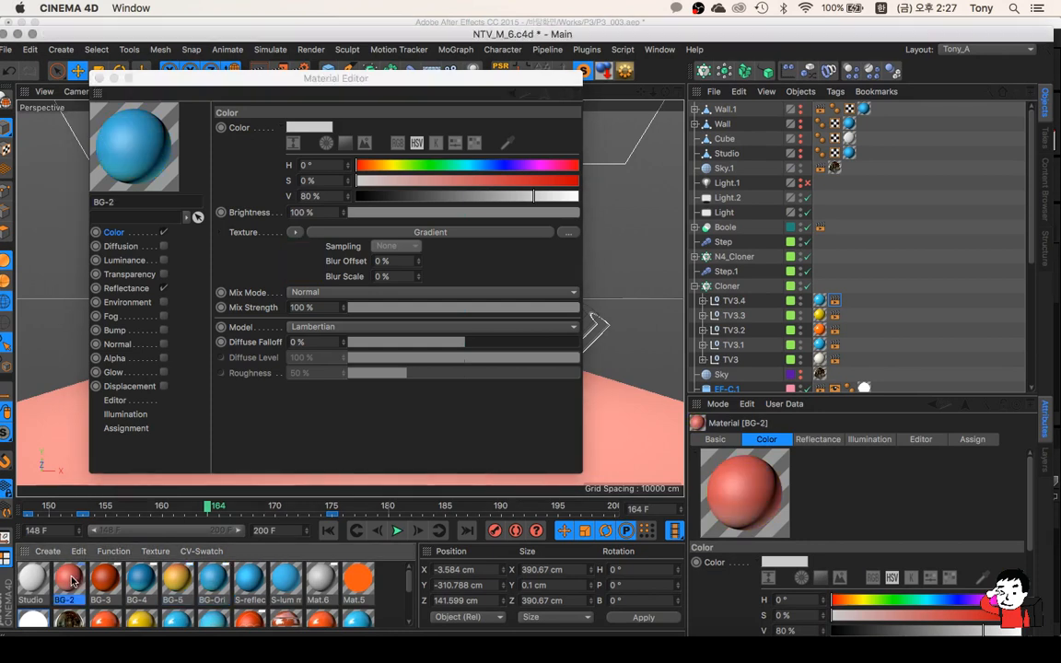
double_click(110, 586)
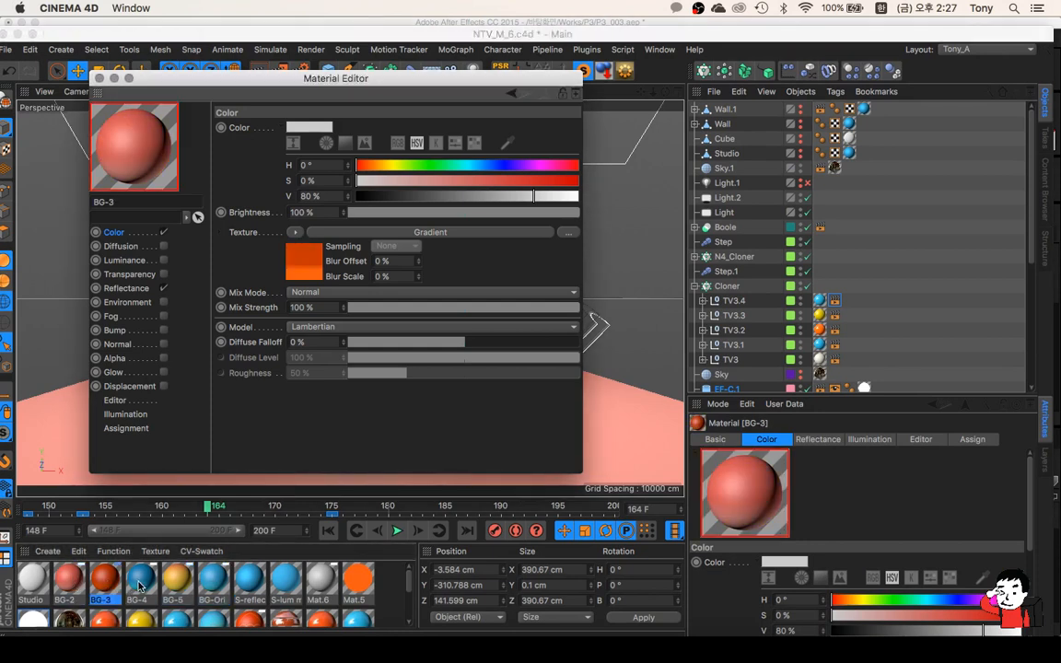
double_click(141, 582)
double_click(169, 589)
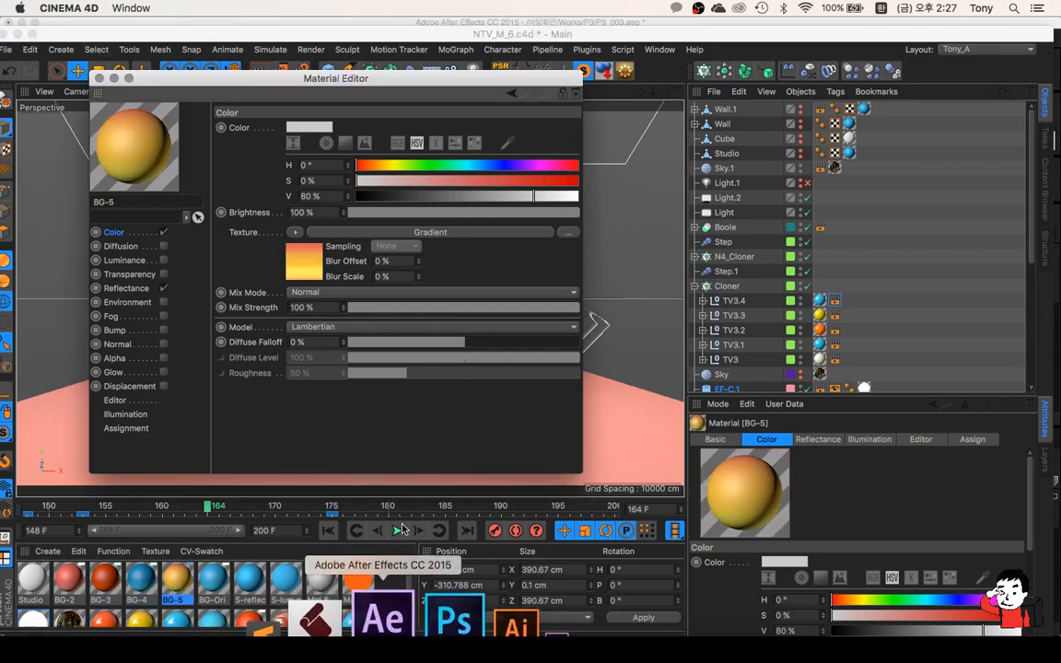
Switch to After Effects, scrub P3-Final to frame 48, and solo the first 1to80-L sequence to examine it back to frame 30
click(391, 621)
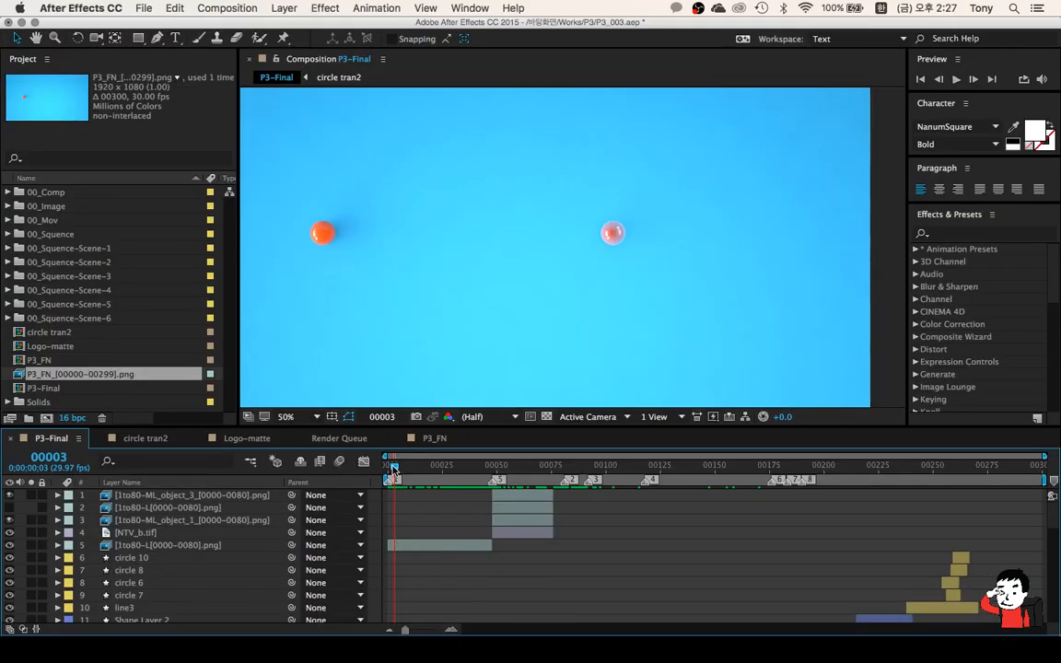
drag(394, 470, 496, 471)
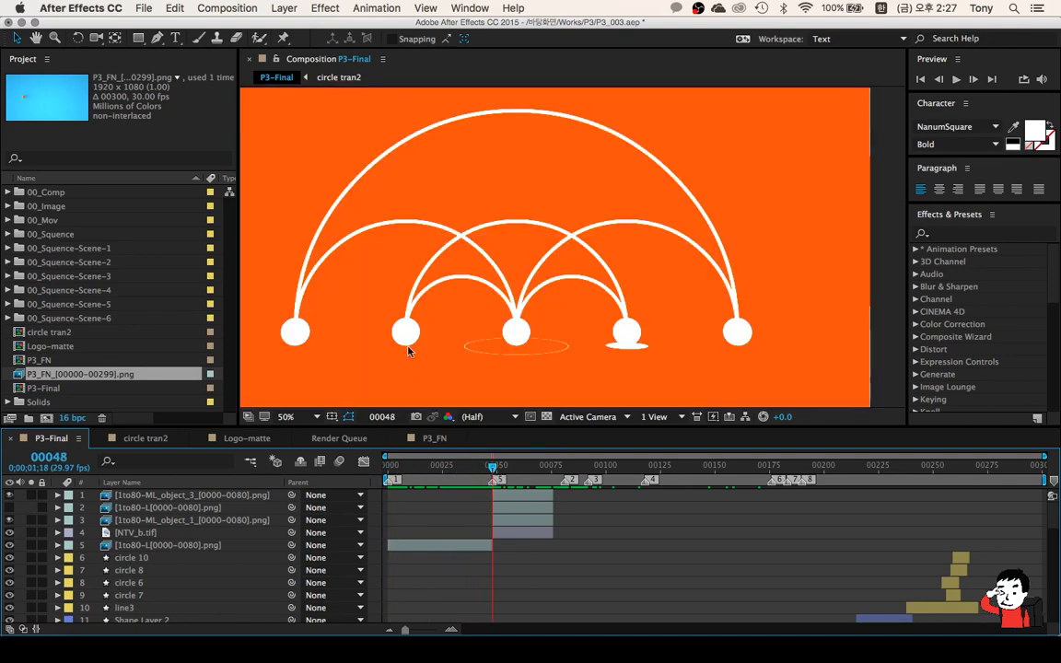
click(414, 543)
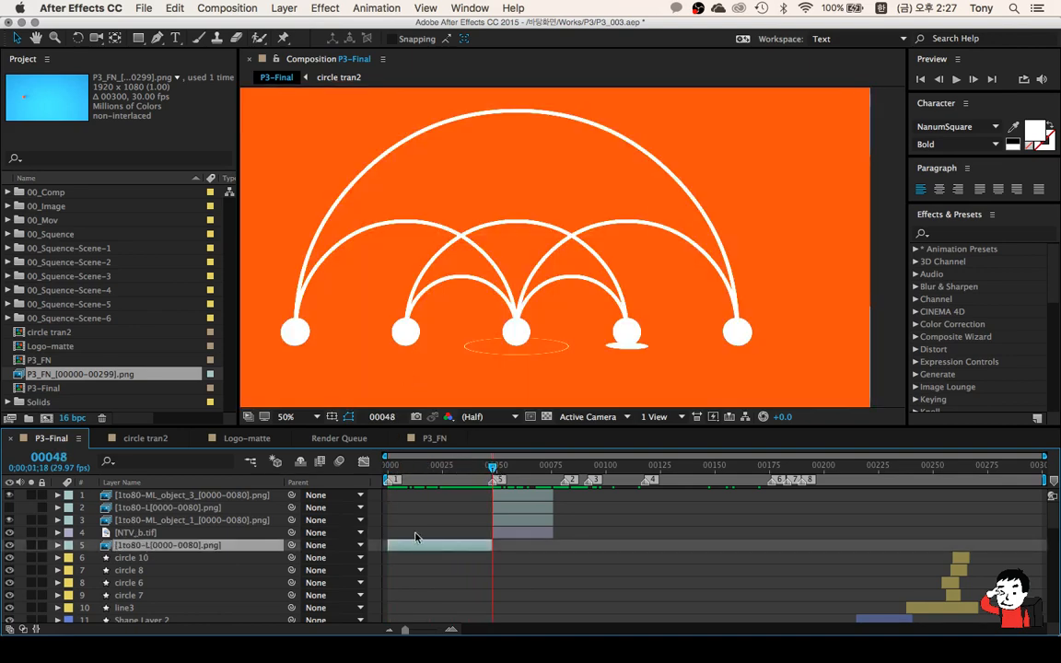
drag(493, 469, 461, 471)
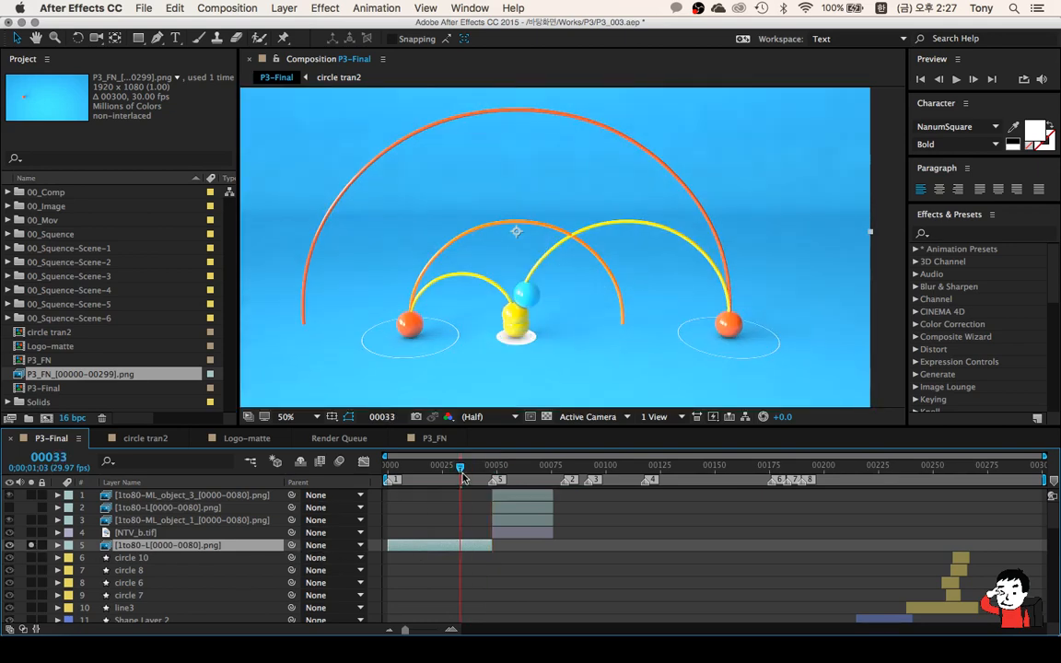
mouse_move(462, 472)
mouse_down()
mouse_move(386, 472)
mouse_move(503, 471)
mouse_move(408, 481)
mouse_move(453, 484)
mouse_up()
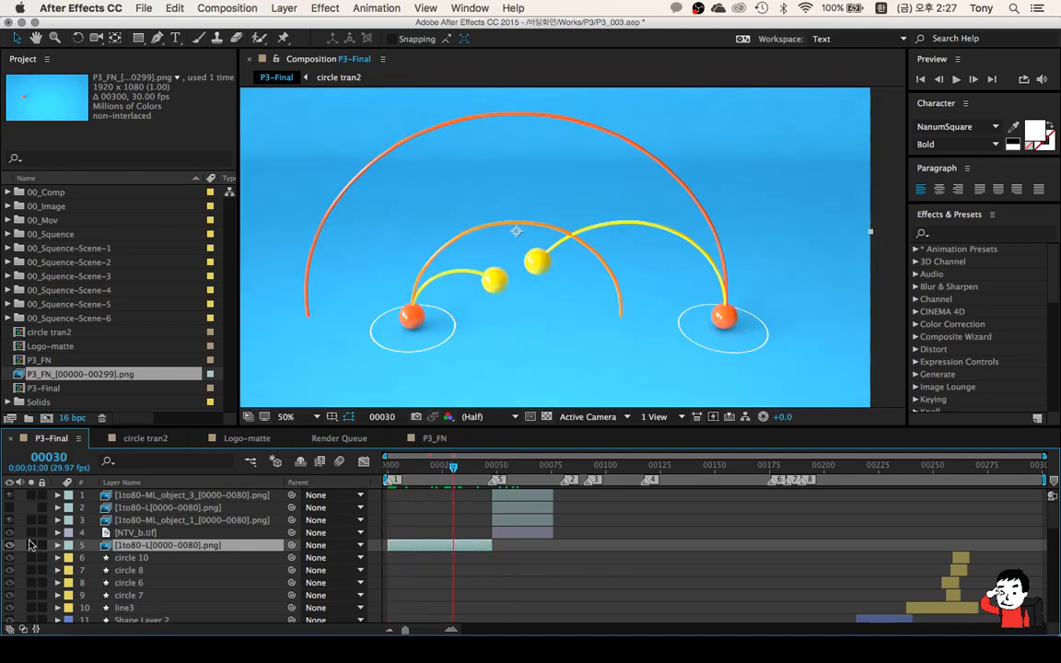
Solo the NTV_b.tif layer in place of the 1to80-L sequence and examine it at frame 53
click(31, 546)
click(31, 533)
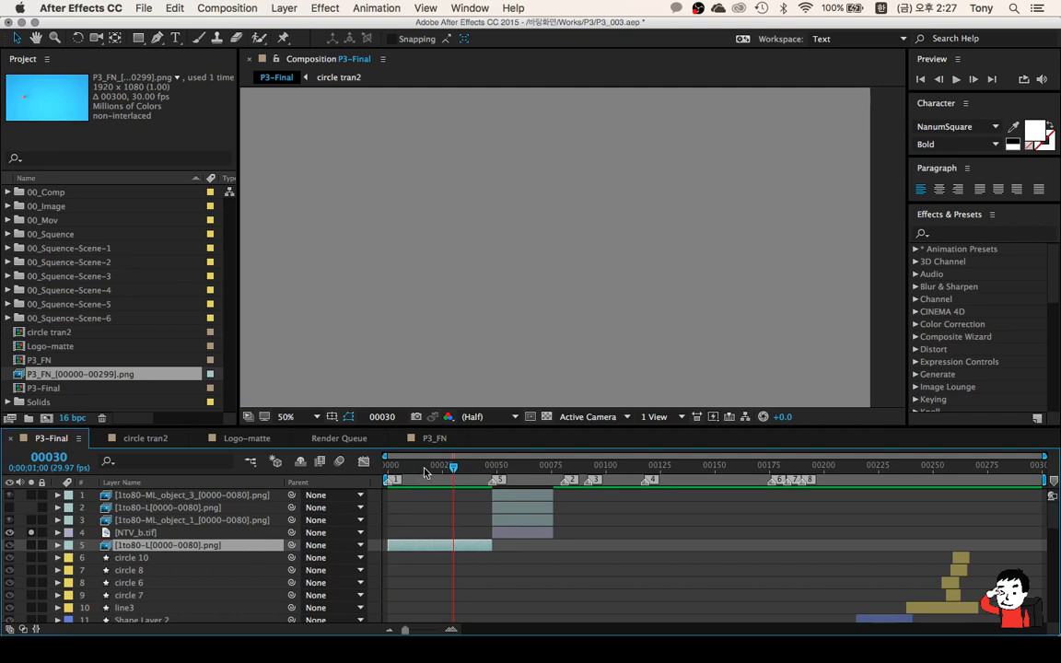
drag(453, 469, 502, 470)
click(506, 535)
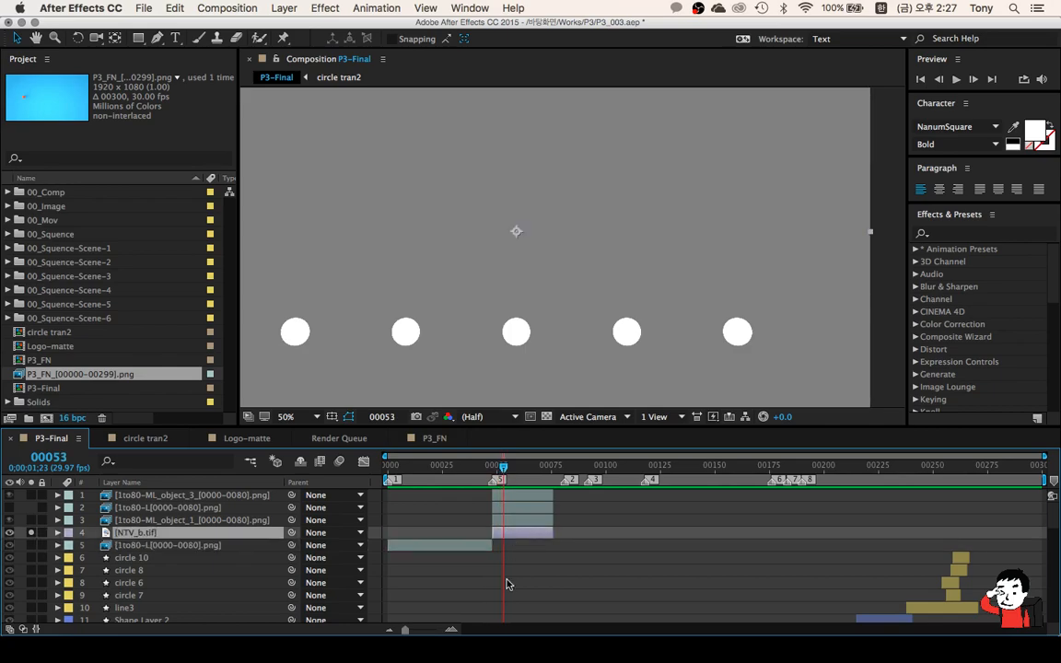
Switch back to Cinema 4D, close the Material Editor and bring up the NTV_0001.c4d project
key(ctrl+Up)
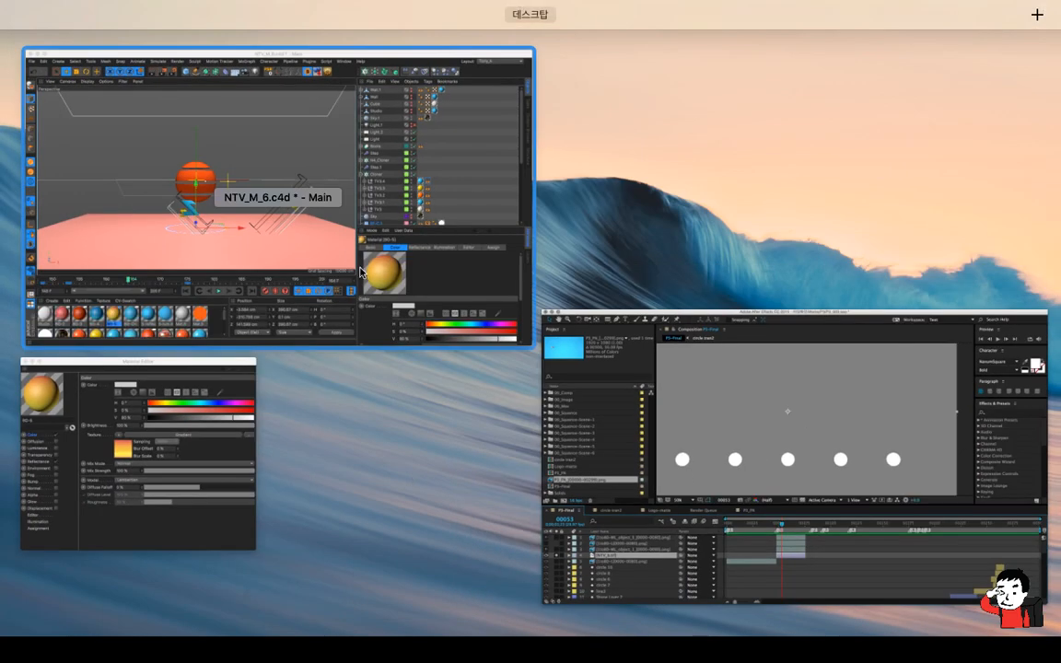
click(327, 245)
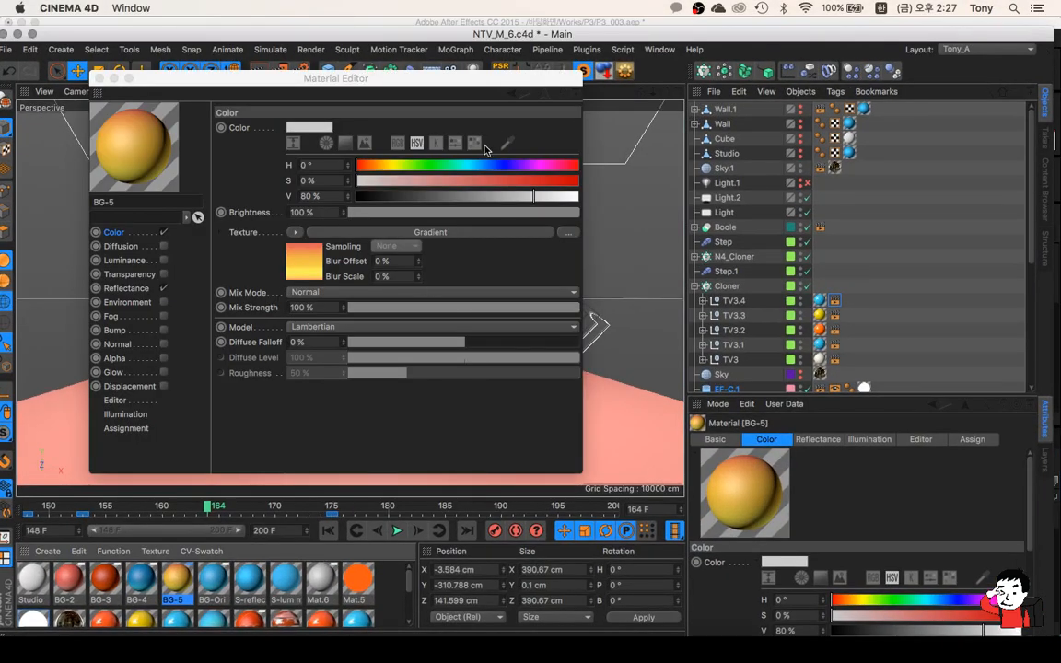
click(99, 78)
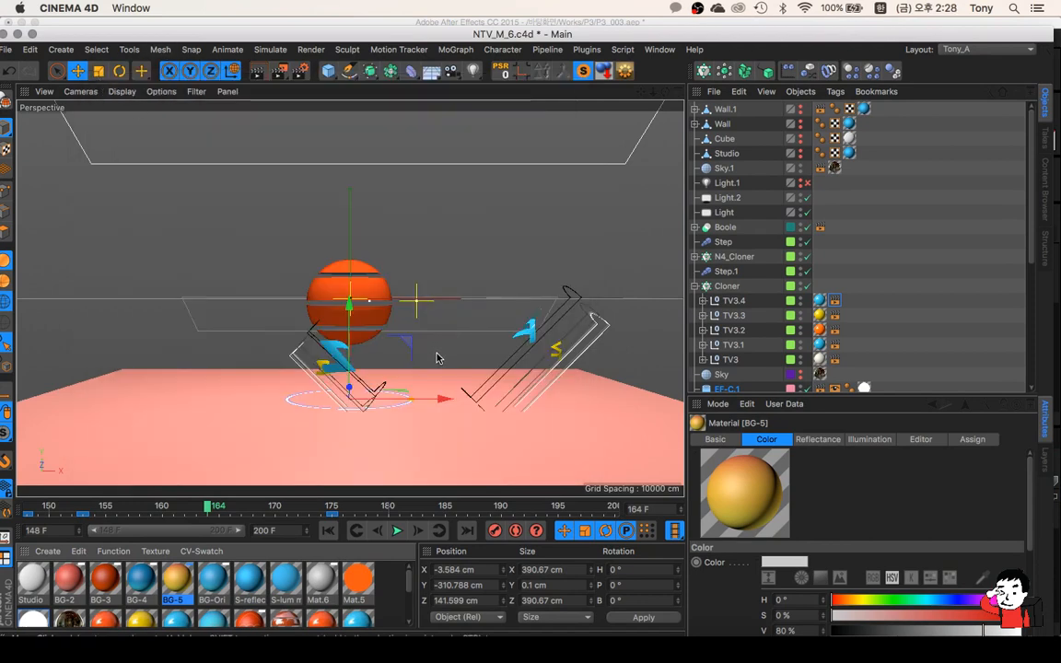
key(v)
mouse_move(436, 385)
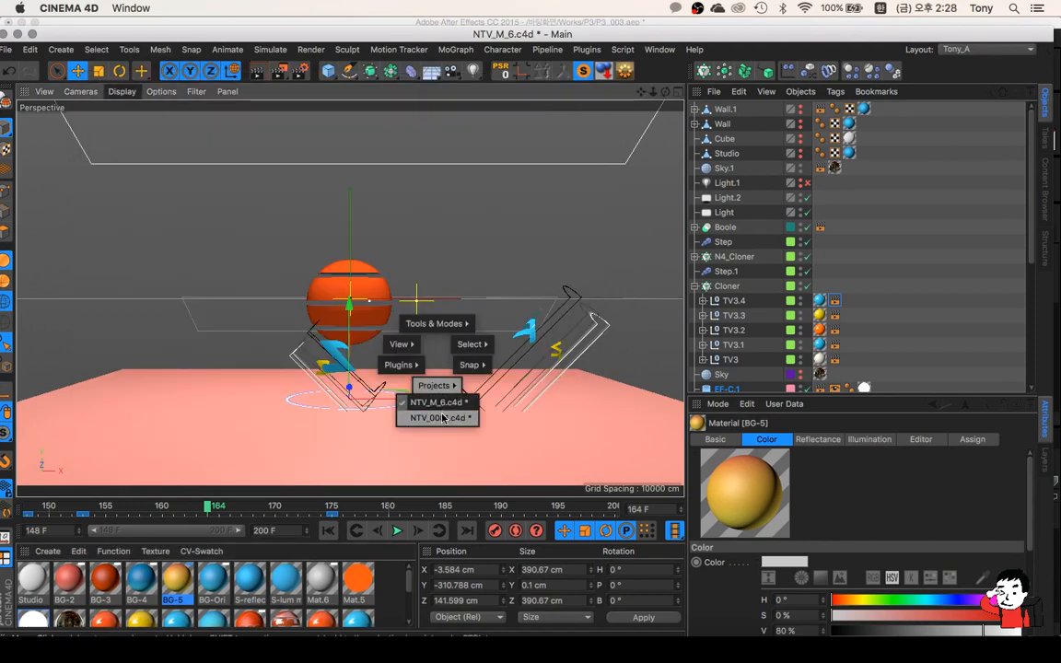
click(442, 418)
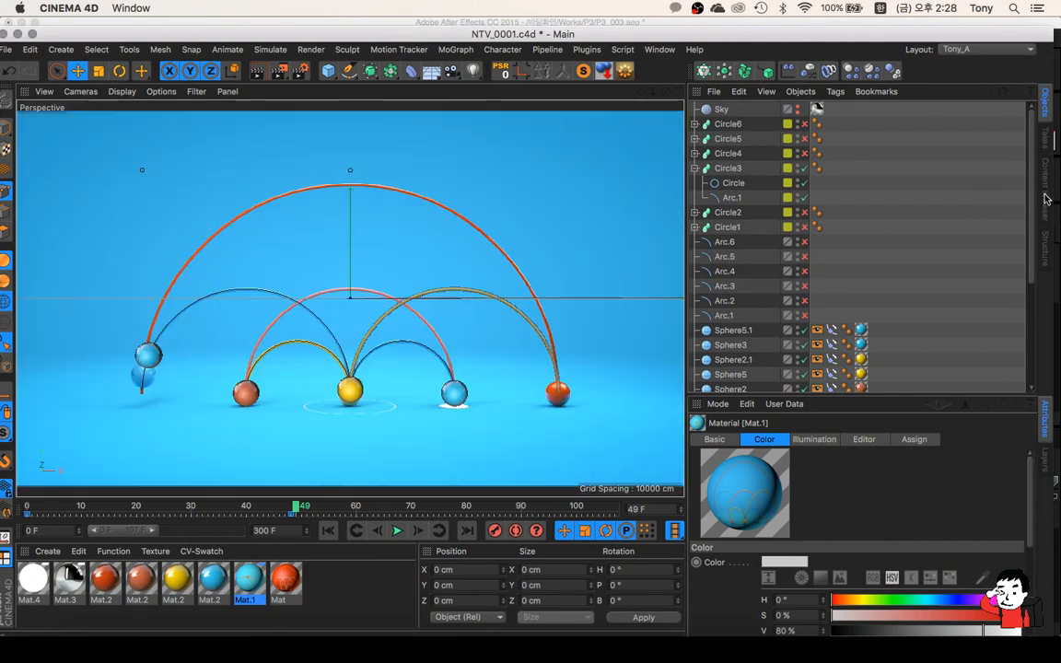
Hide the Background object and keep the spheres from Sphere5.1 to Sphere2 enabled
drag(1030, 213, 1029, 336)
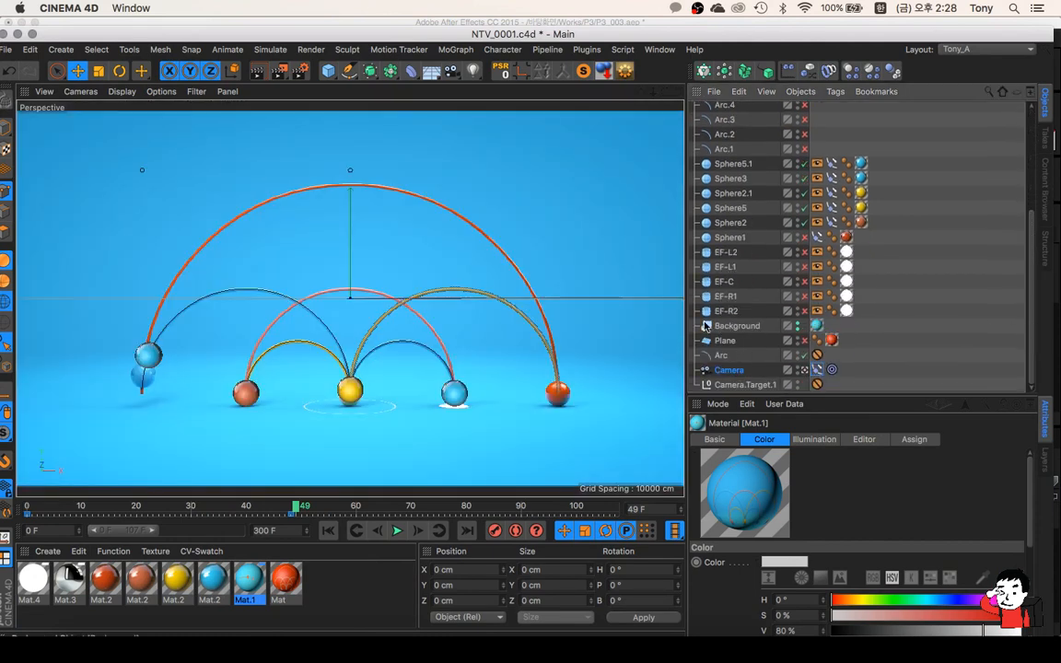
click(798, 326)
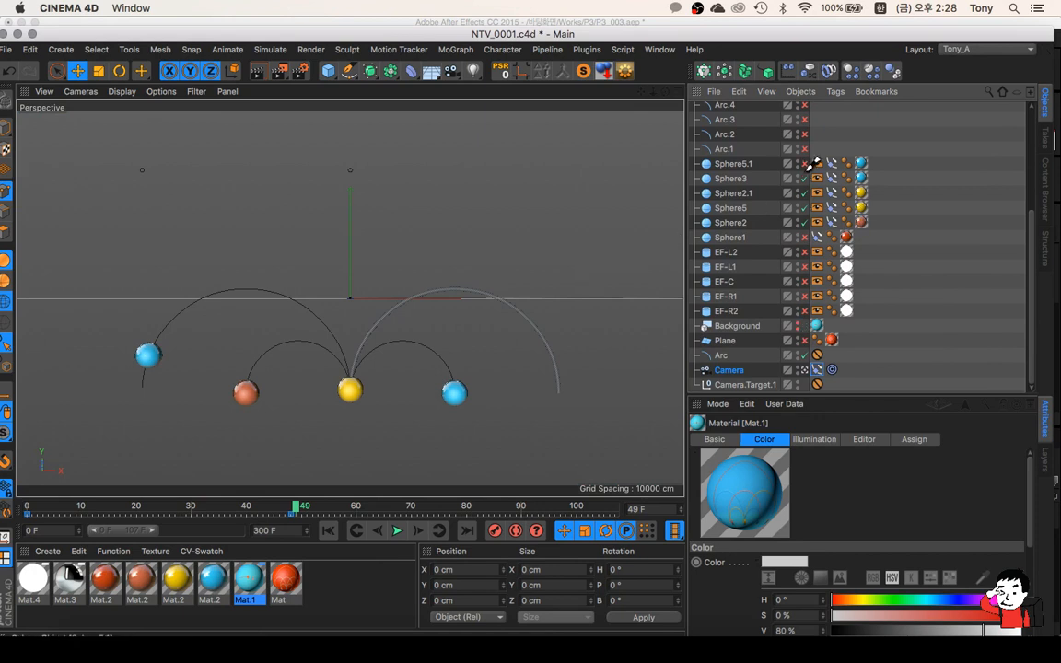
drag(805, 164, 806, 224)
click(846, 253)
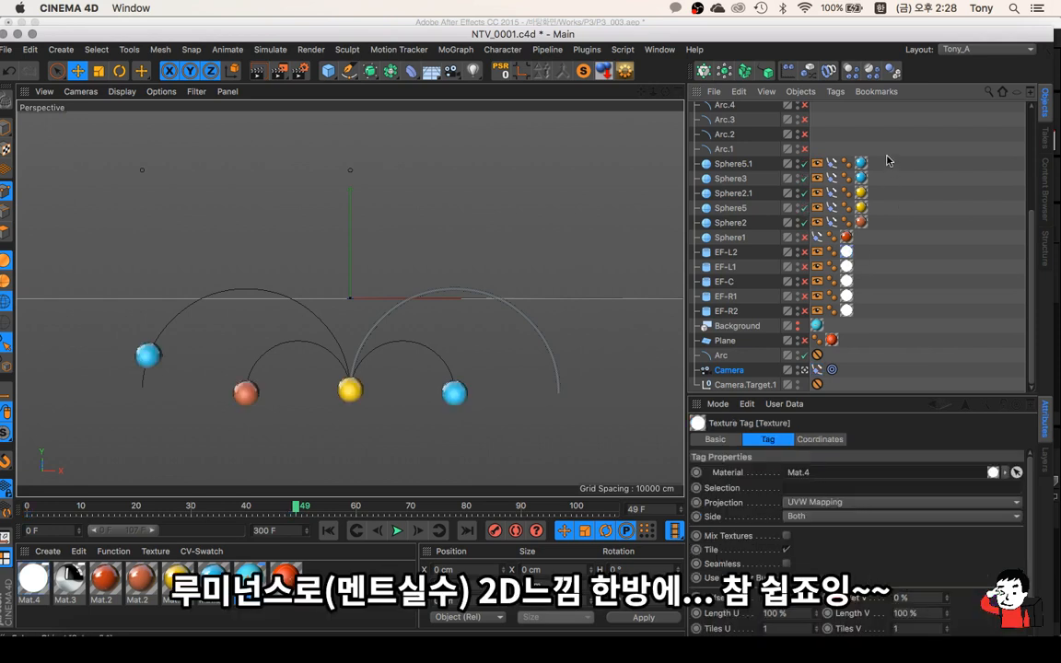
click(732, 164)
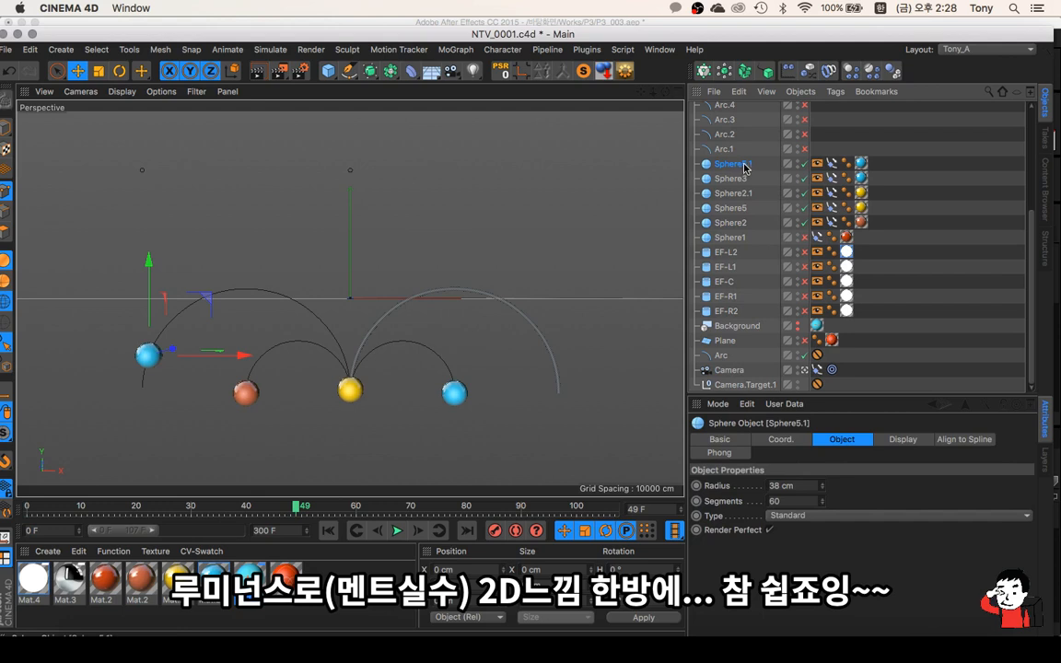
key(super+v)
key(super+z)
Copy the white Mat.4 texture tag from EF-L2 onto Sphere5.1, Sphere3, Sphere2.1, Sphere5 and Sphere2
click(846, 251)
ctrl+drag(847, 251, 790, 161)
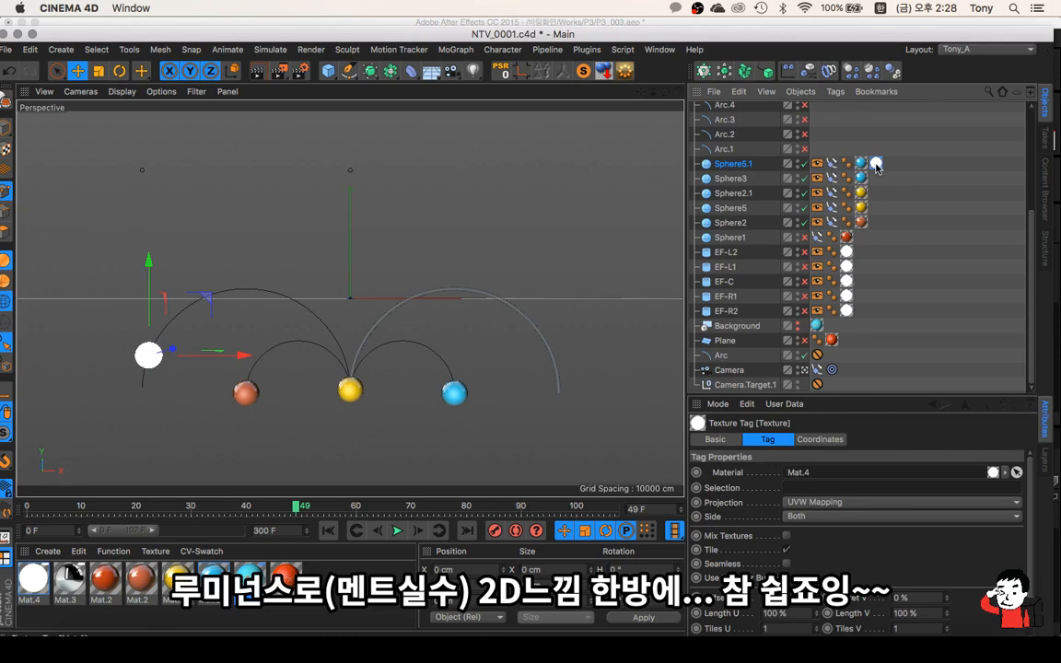
ctrl+drag(875, 173, 875, 195)
ctrl+drag(875, 195, 877, 223)
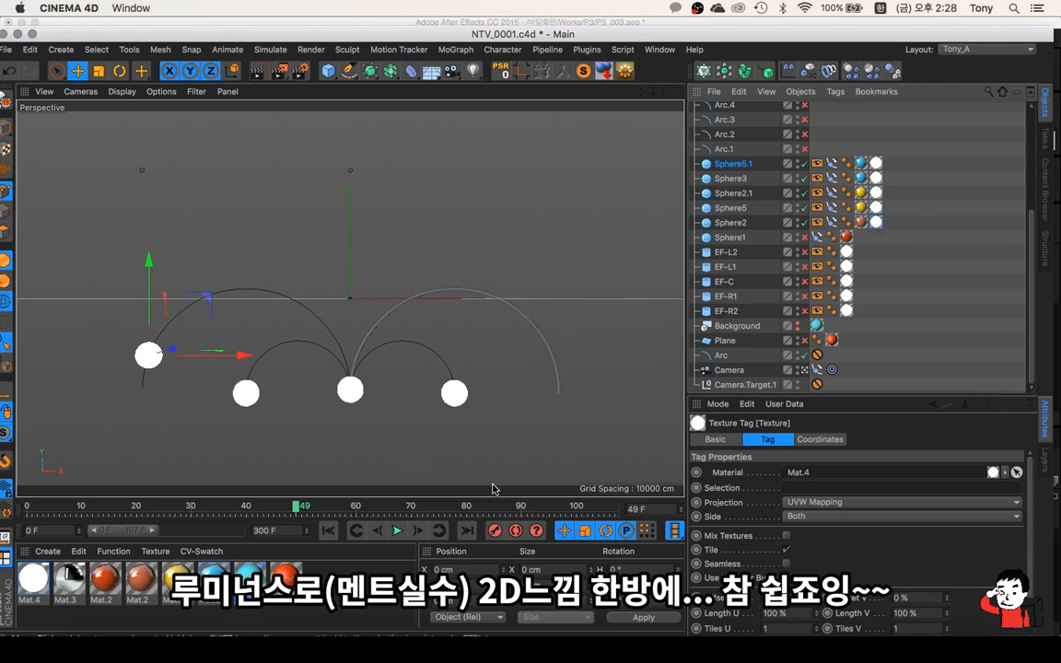
Move to frame 81 and enable the ripple objects EF-L2, EF-L1, EF-C, EF-R1 and EF-R2
drag(298, 512, 471, 505)
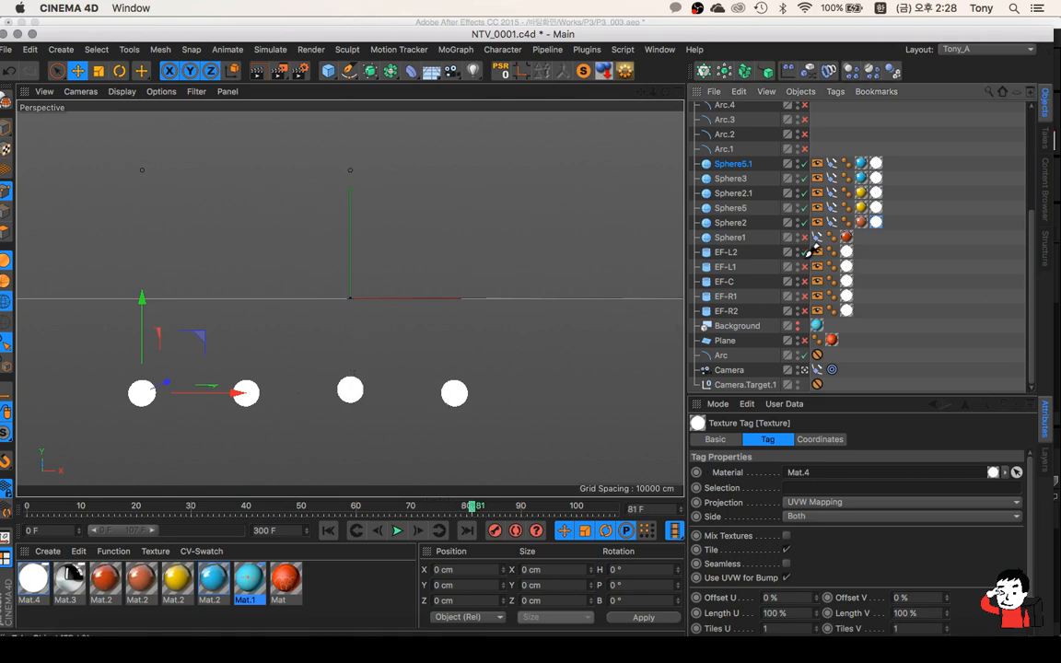
drag(803, 256, 810, 302)
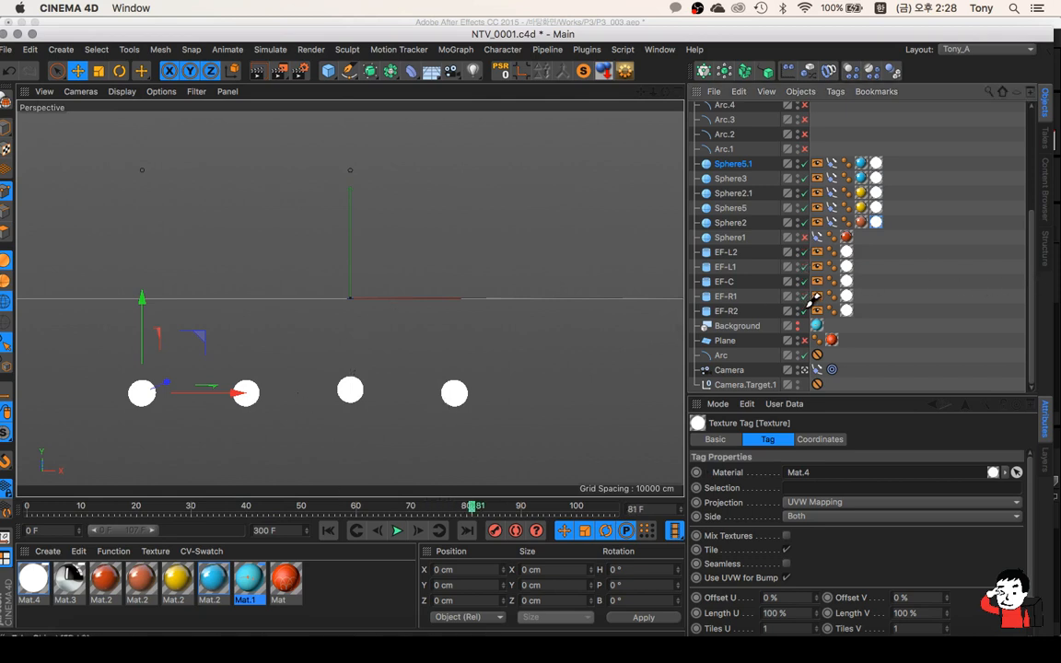
click(803, 253)
At frame 68, copy Sphere5.1's Mat.4 texture tag onto the Circle3 and Circle4 sweeps and enable Circle4
scroll(1032, 281, up, 6)
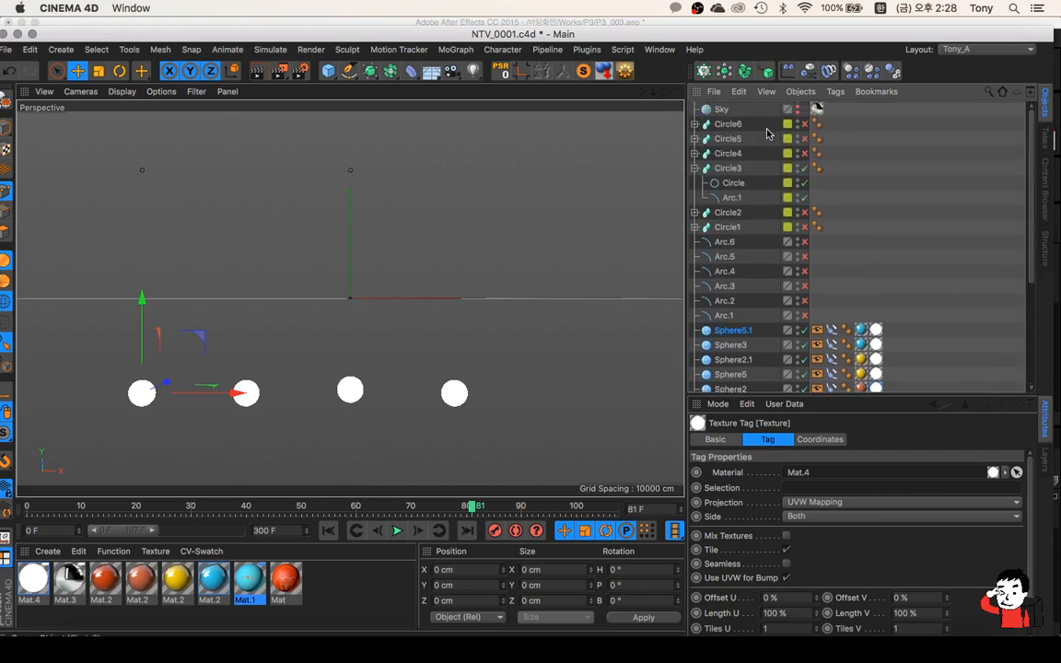
click(727, 168)
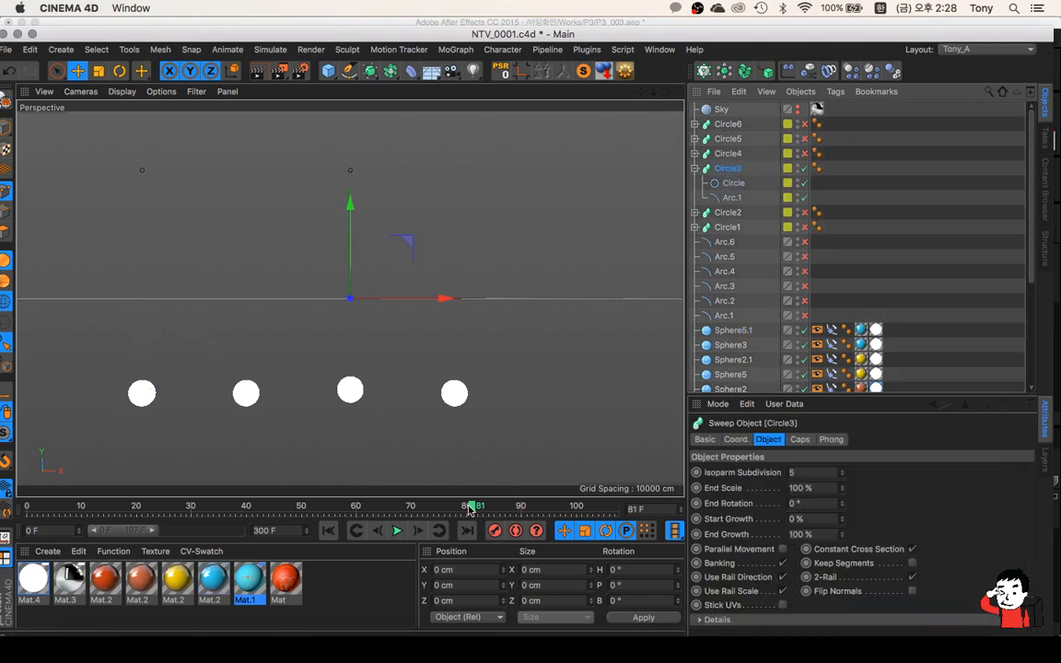
drag(470, 510, 400, 506)
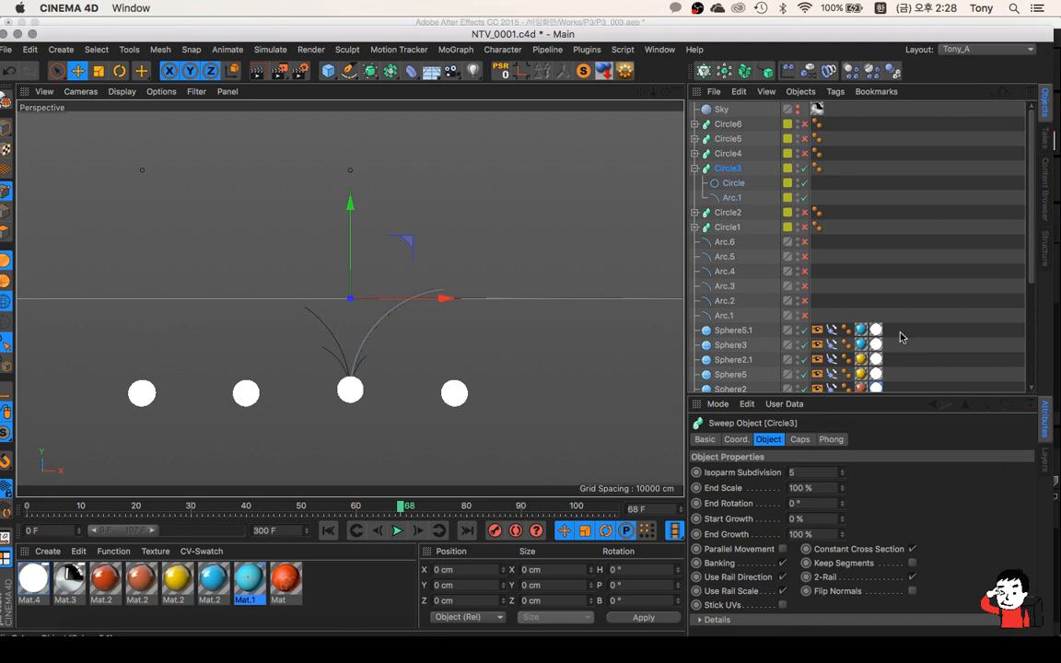
drag(875, 332, 835, 158)
click(847, 168)
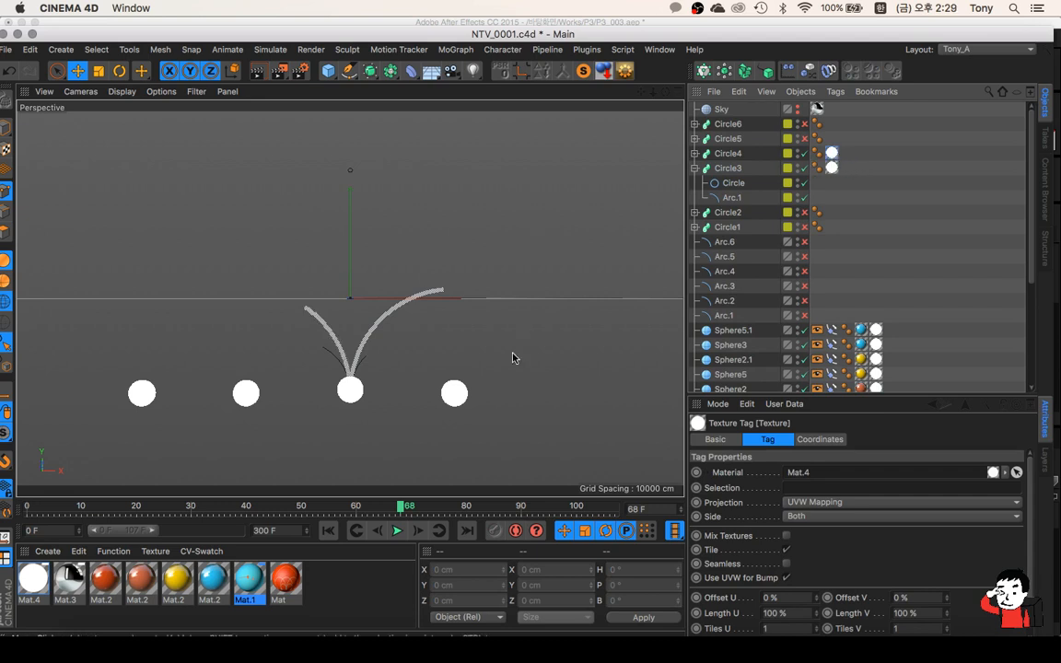
Test-render the view at frame 68, and check the Circle3 arc in the viewport at frame 69
click(257, 73)
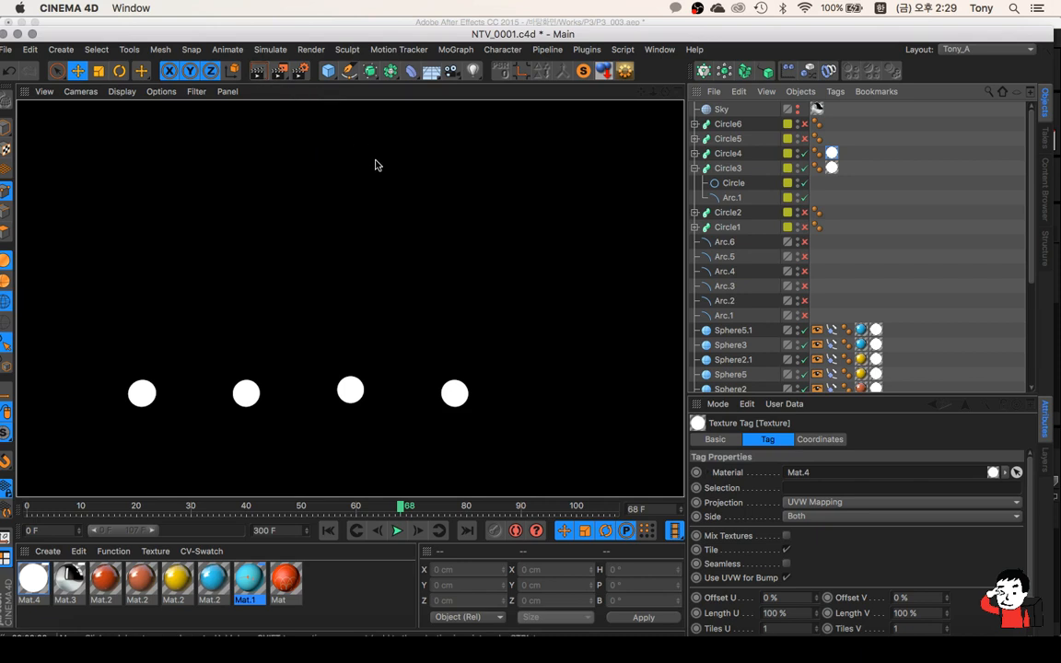
click(875, 199)
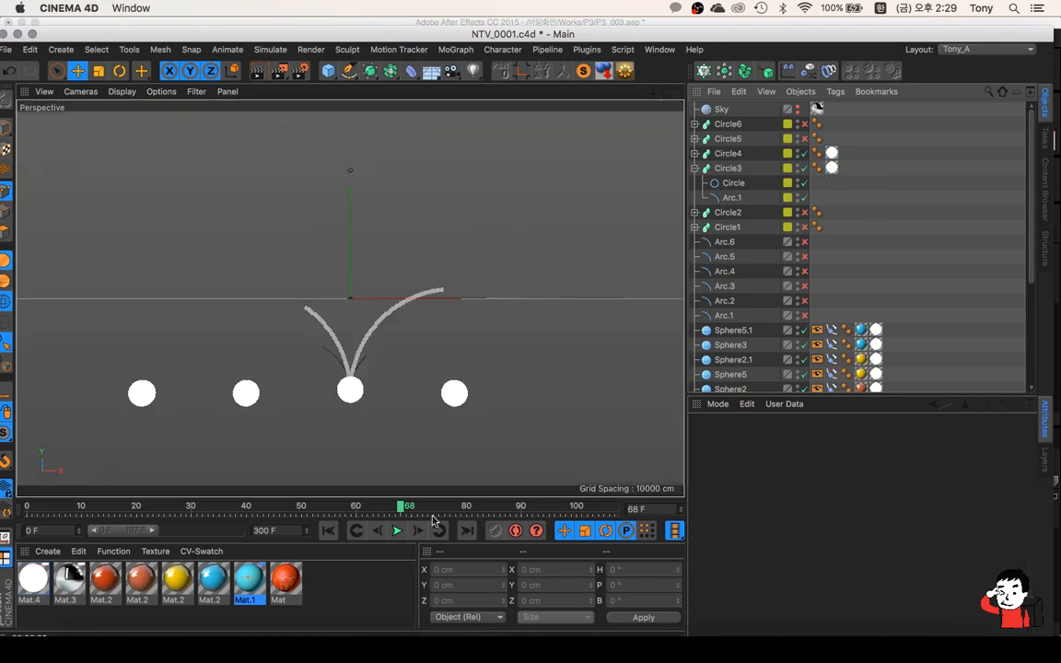
mouse_move(401, 512)
mouse_down()
mouse_move(276, 507)
mouse_move(406, 505)
mouse_up()
click(401, 307)
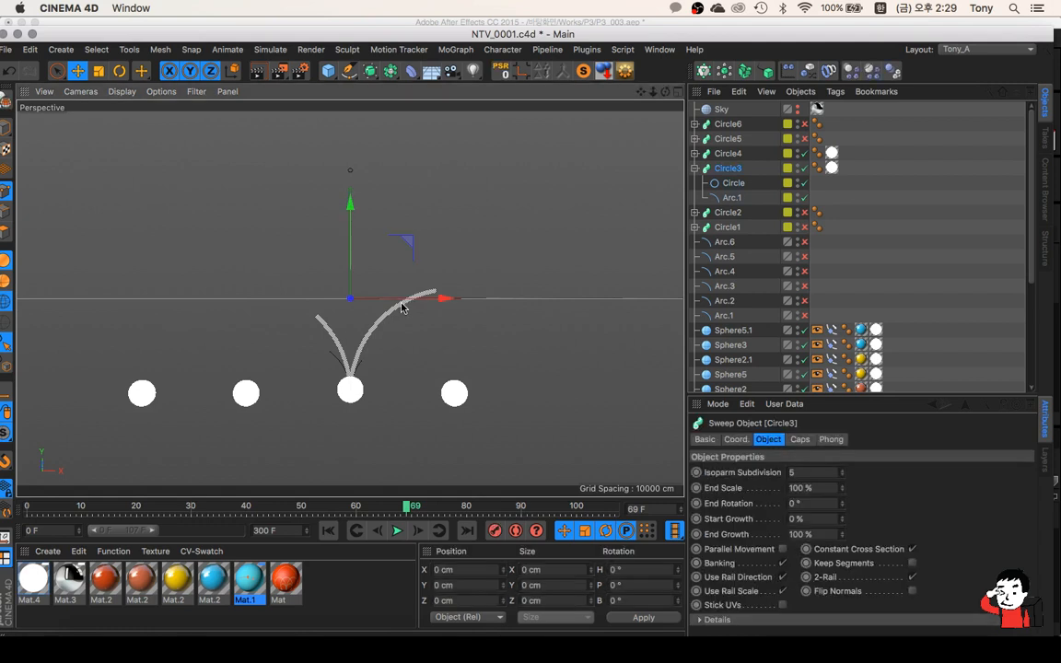
click(844, 218)
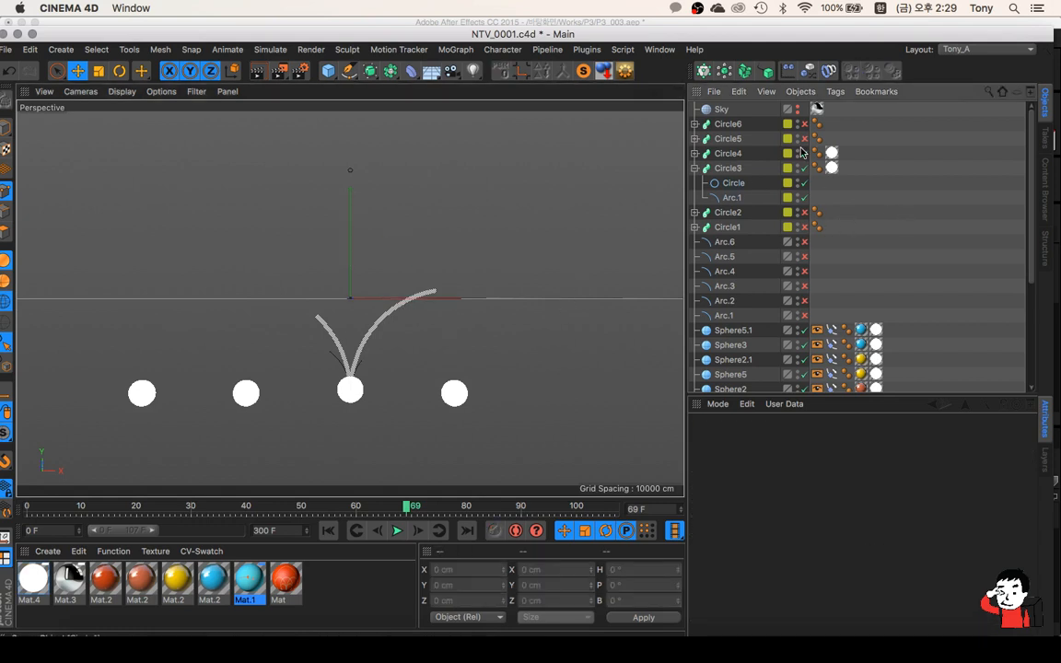
Delete the Mat.4 texture tag from the Circle4 sweep
click(694, 154)
click(695, 154)
click(832, 155)
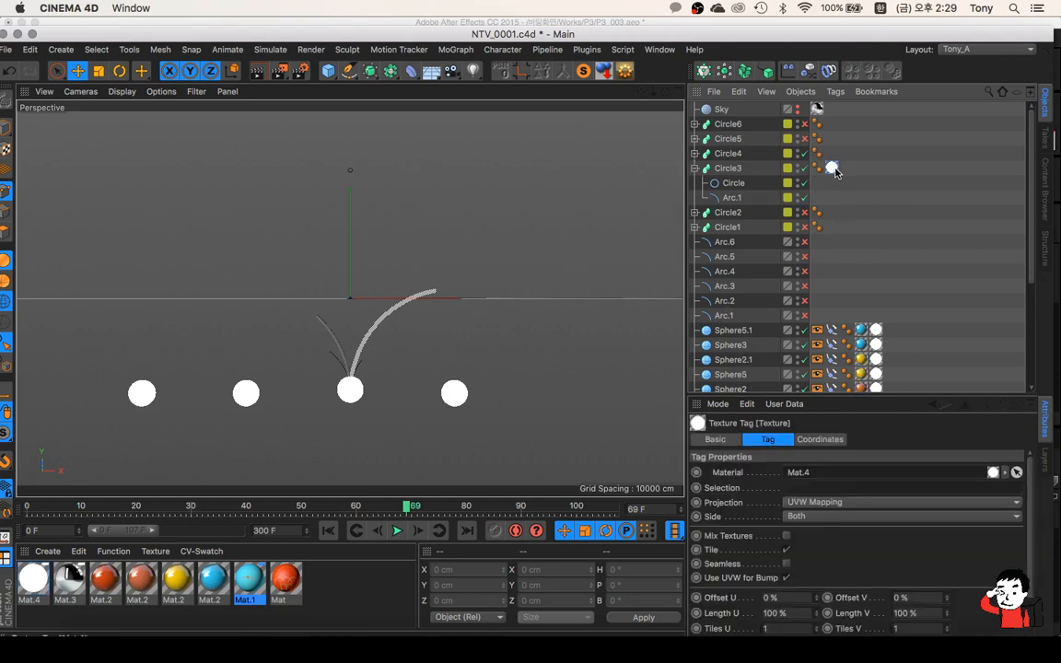
Delete the Mat.4 texture tag from the Circle3 sweep and move the timeline to frame 94
key(Delete)
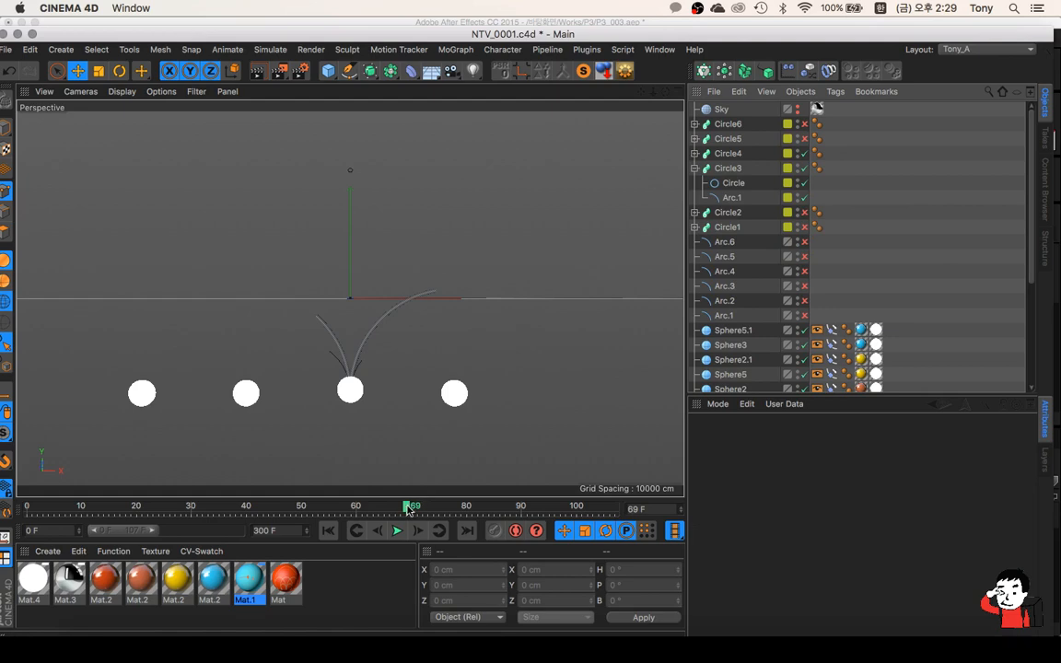
drag(410, 509, 538, 509)
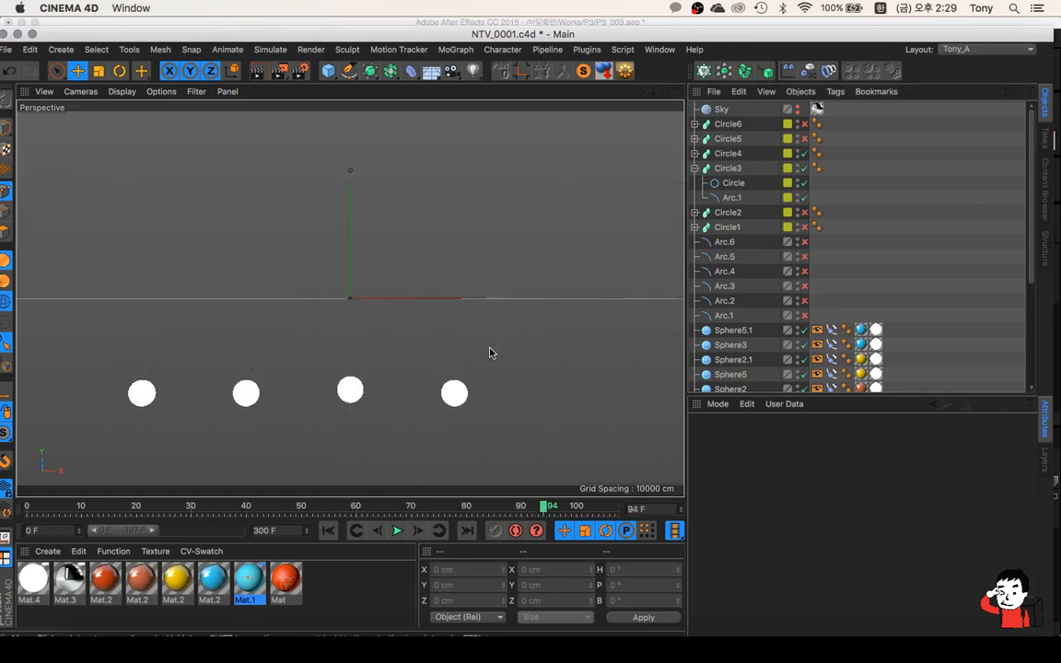
Switch to the P3_003.aep project in After Effects and turn off solo for the NTV_b.tif background layer
key(ctrl+Up)
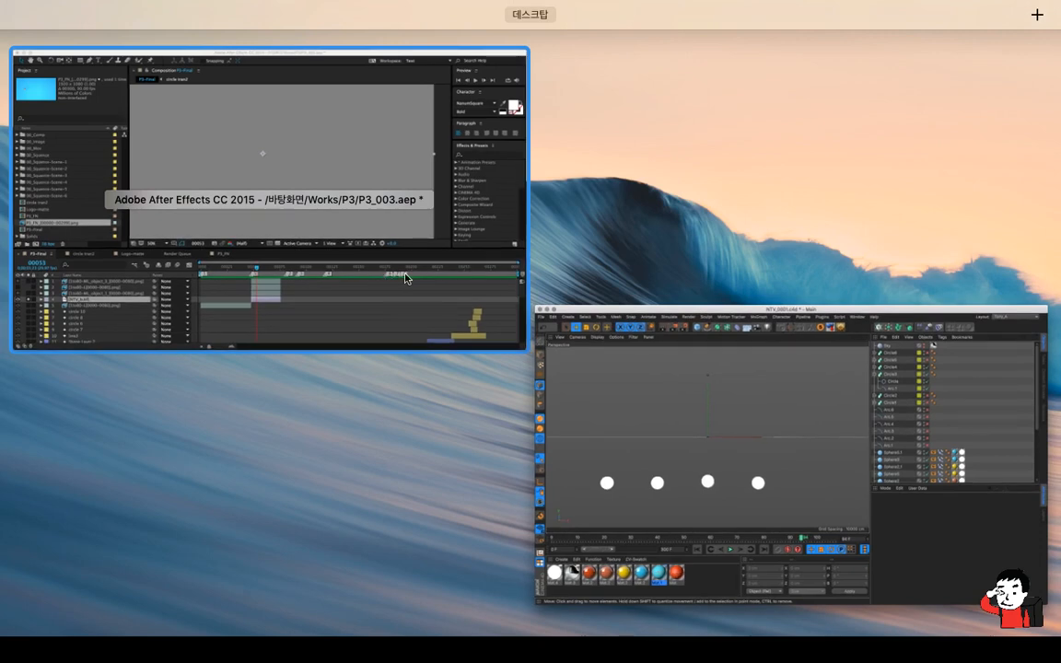
click(395, 190)
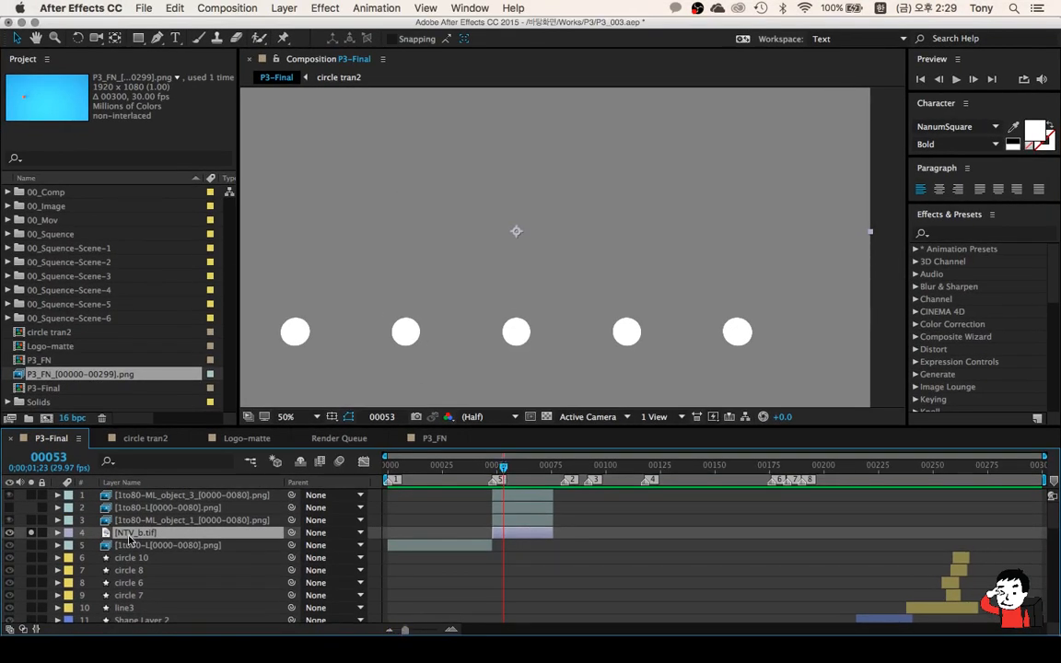
click(32, 534)
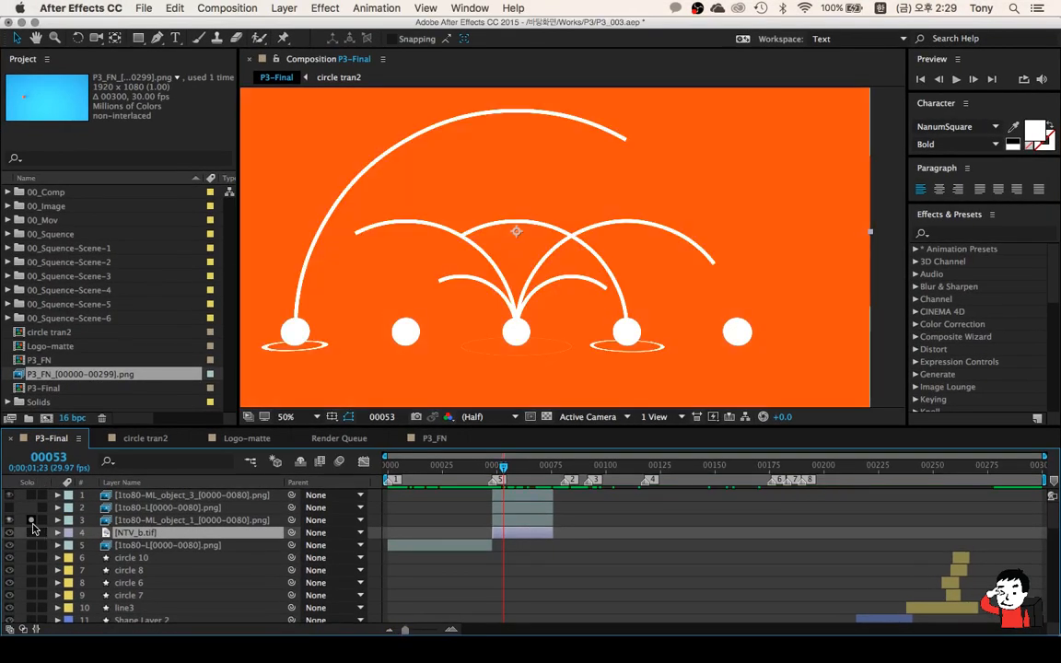
Solo the 1to80-ML_object_1 ripple pass, scrub it from frame 53 to 62, and turn its solo off
click(31, 521)
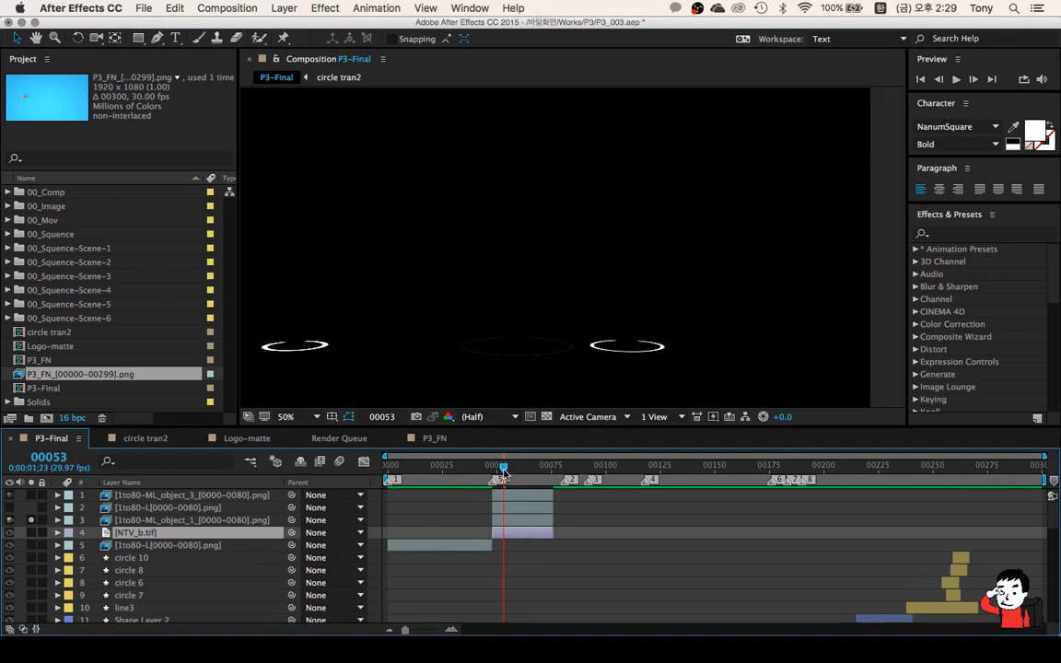
mouse_move(503, 471)
mouse_down()
mouse_move(493, 470)
mouse_move(522, 473)
mouse_up()
click(32, 521)
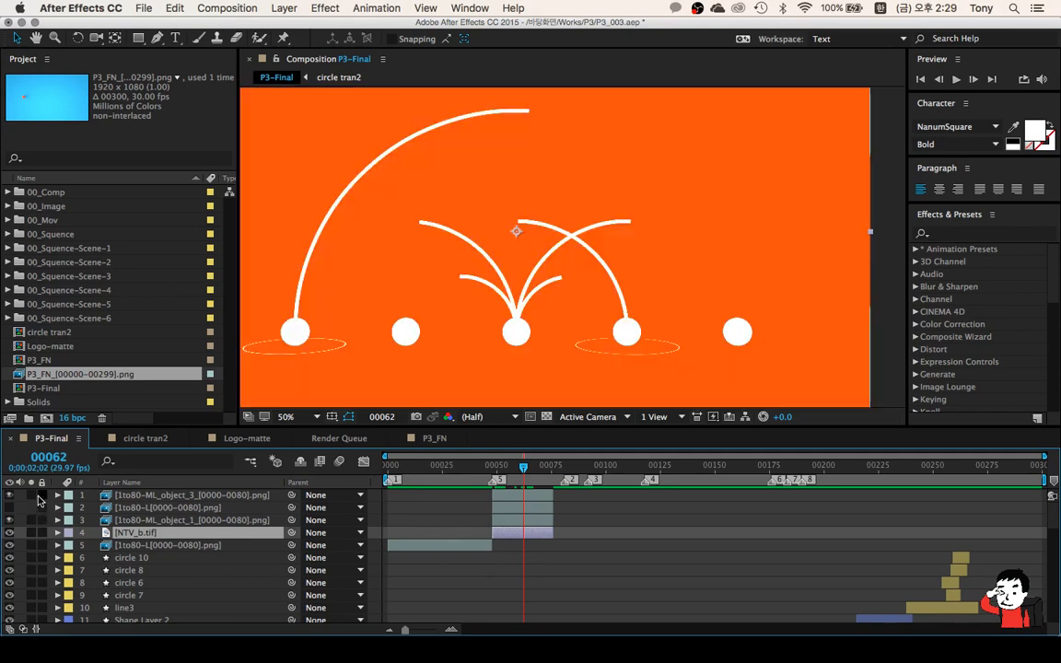
Solo the 1to80-ML_object_3 arc pass at frame 62, scrub back to frame 0, and turn its solo off
click(31, 496)
click(138, 496)
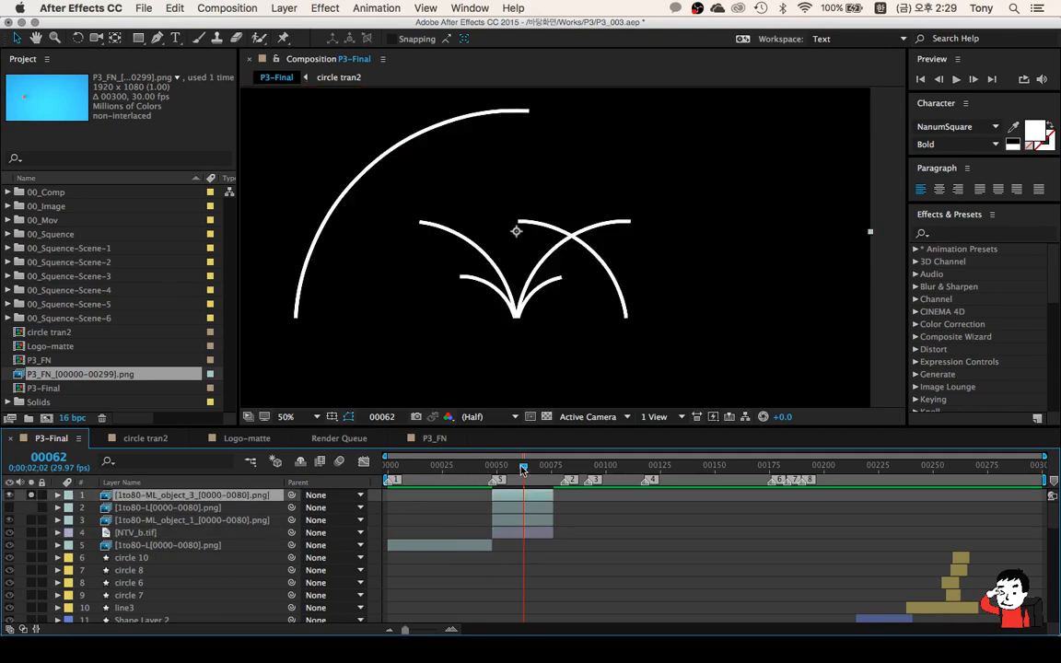
drag(522, 470, 370, 474)
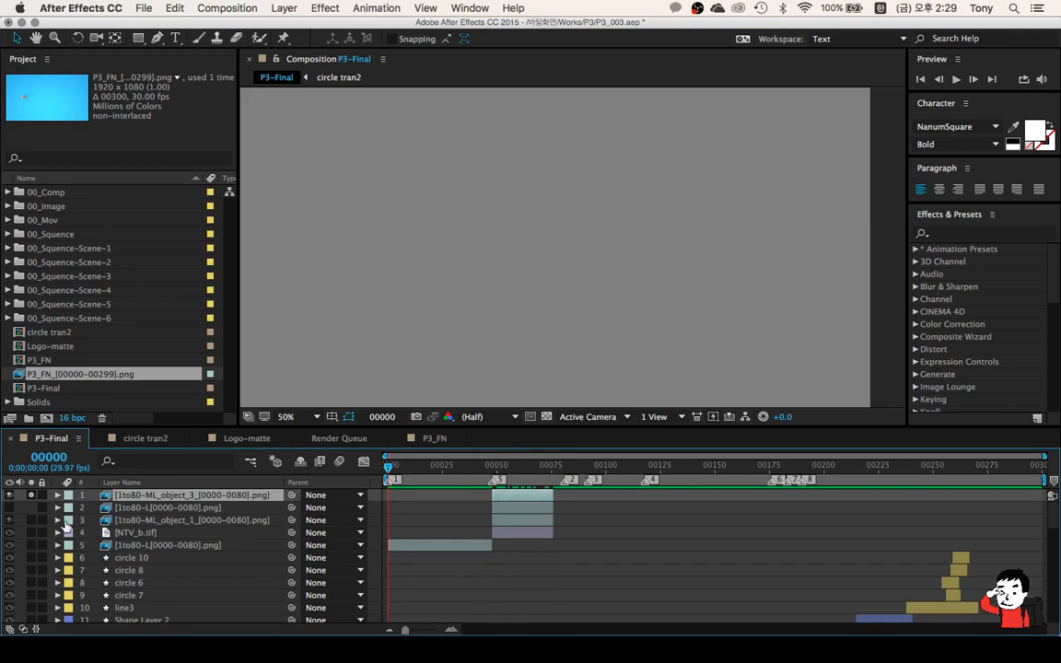
click(31, 496)
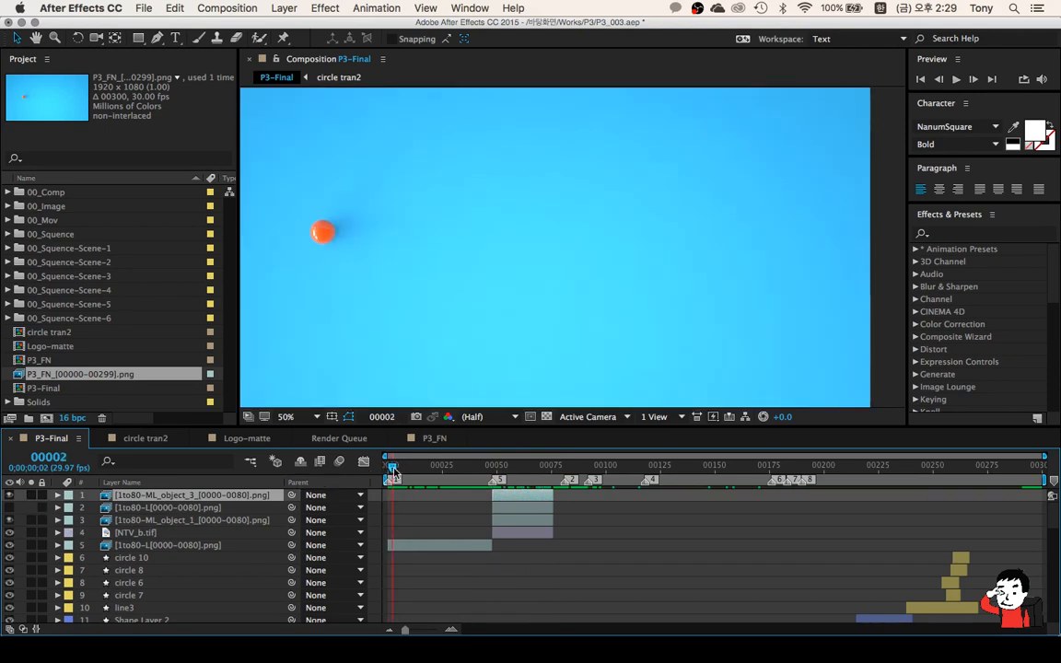
Scrub the P3-Final composition back and forth up to frame 77 to examine the change from 3D spheres to the flat white look
click(416, 469)
drag(416, 472, 553, 479)
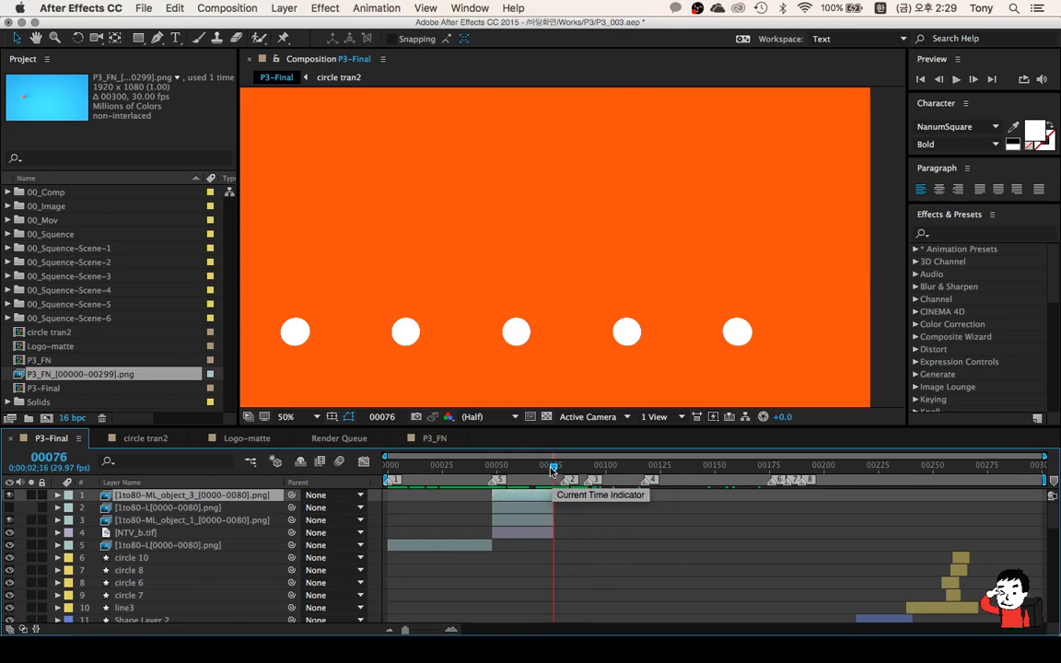
drag(553, 470, 481, 479)
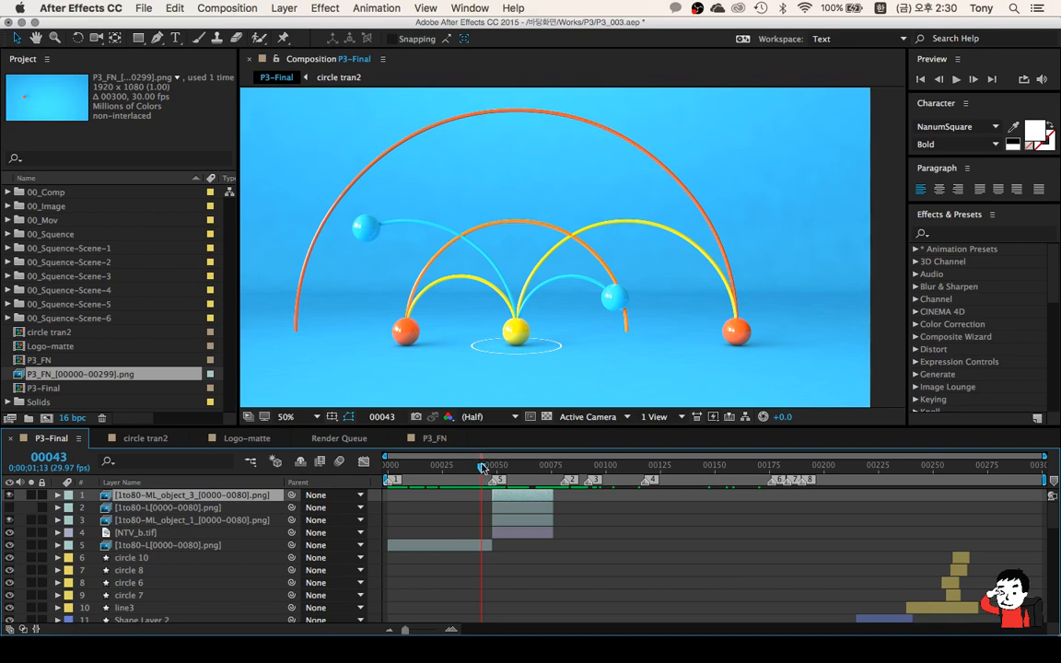
mouse_move(482, 467)
mouse_down()
mouse_move(802, 473)
mouse_move(412, 469)
mouse_move(499, 469)
mouse_up()
drag(396, 469, 555, 465)
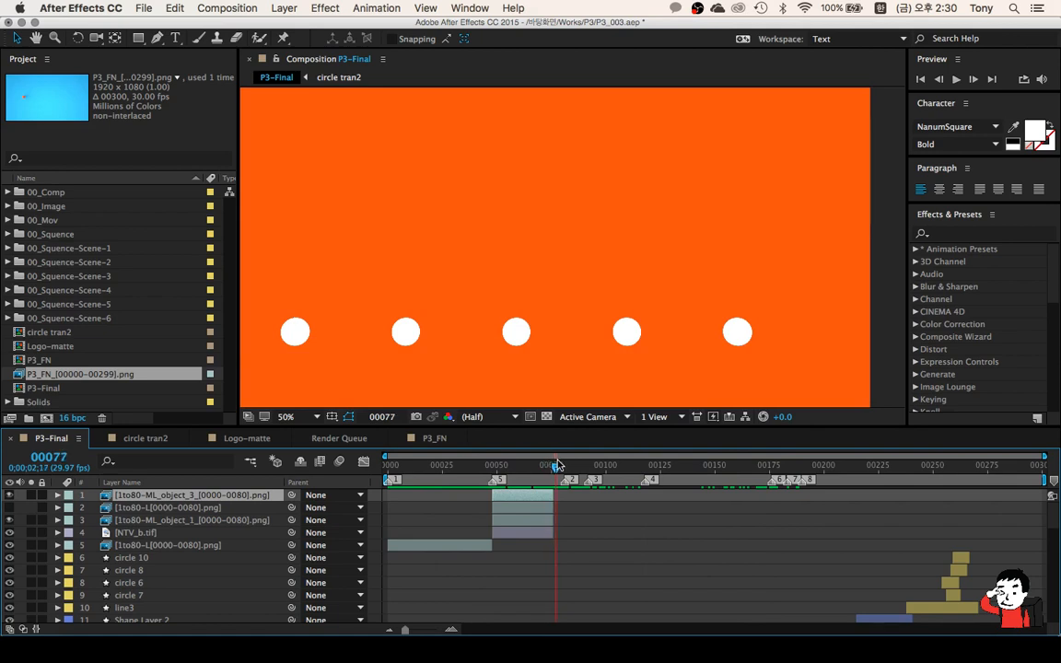
drag(564, 465, 447, 471)
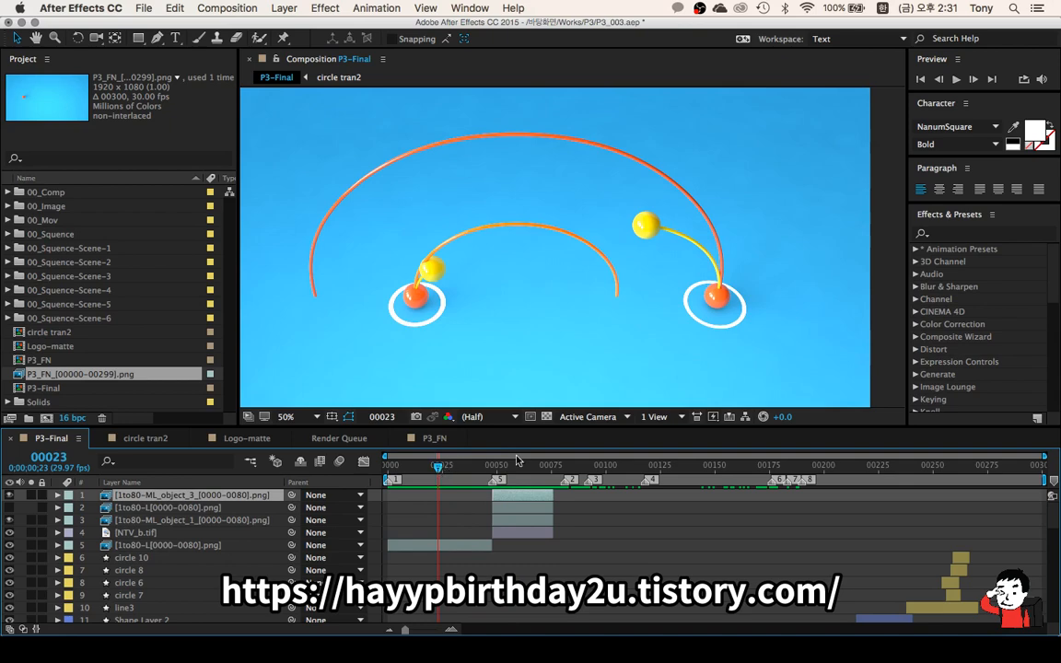
drag(1052, 521, 1056, 497)
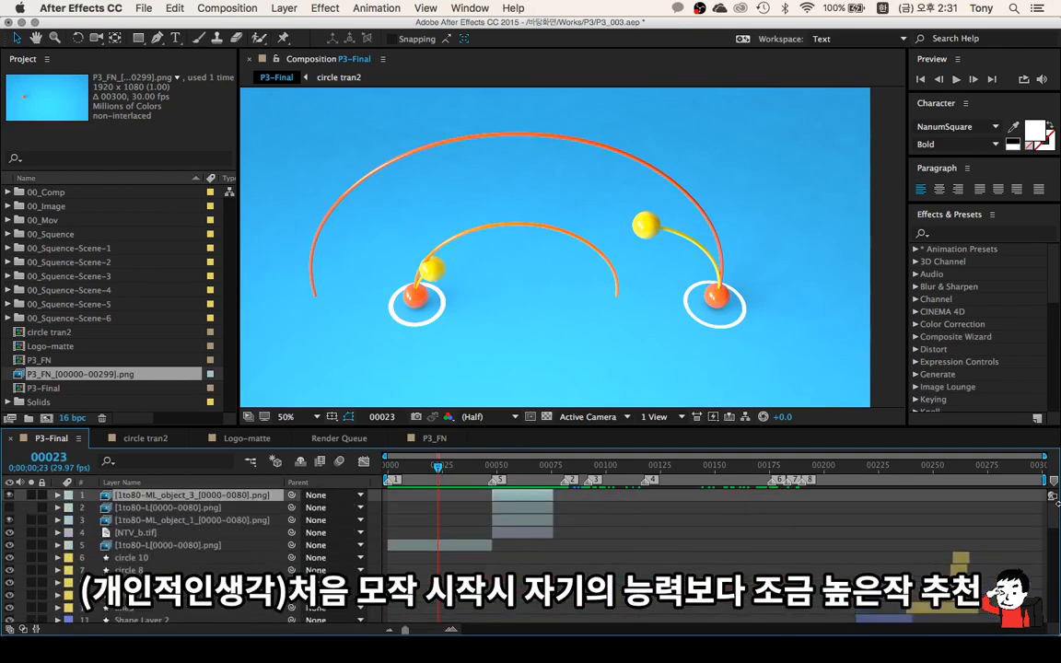
Examine the flat white arcs and ripples over the orange background around frames 59 to 61 of P3-Final
drag(439, 468, 517, 471)
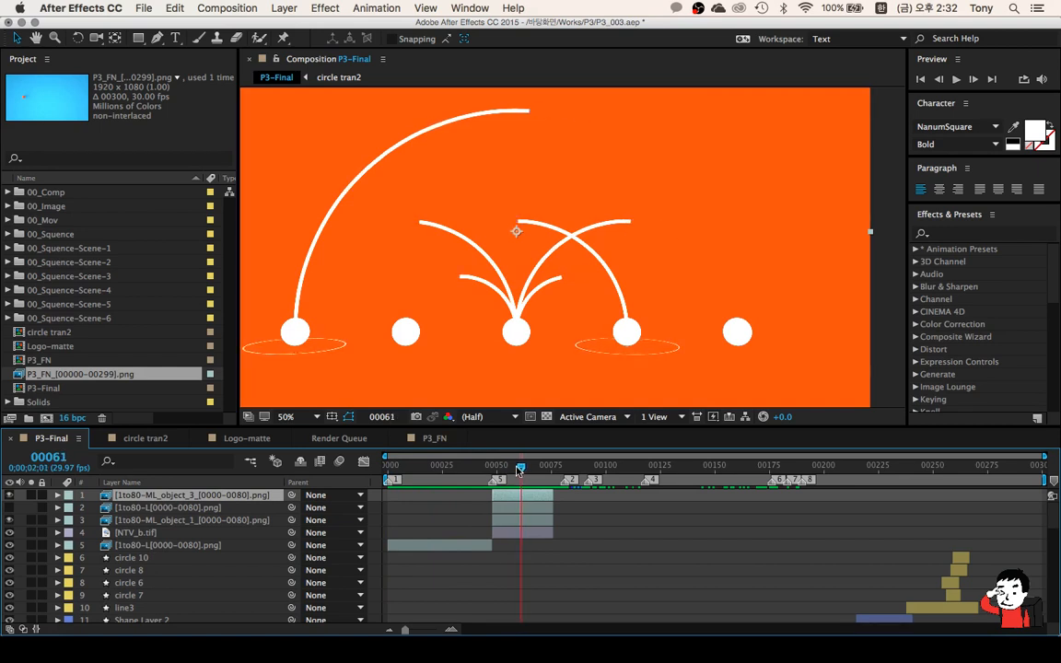
mouse_move(520, 470)
mouse_down()
mouse_move(444, 468)
mouse_move(521, 470)
mouse_up()
mouse_move(522, 469)
mouse_down()
mouse_move(390, 471)
mouse_move(523, 471)
mouse_up()
drag(522, 471, 516, 472)
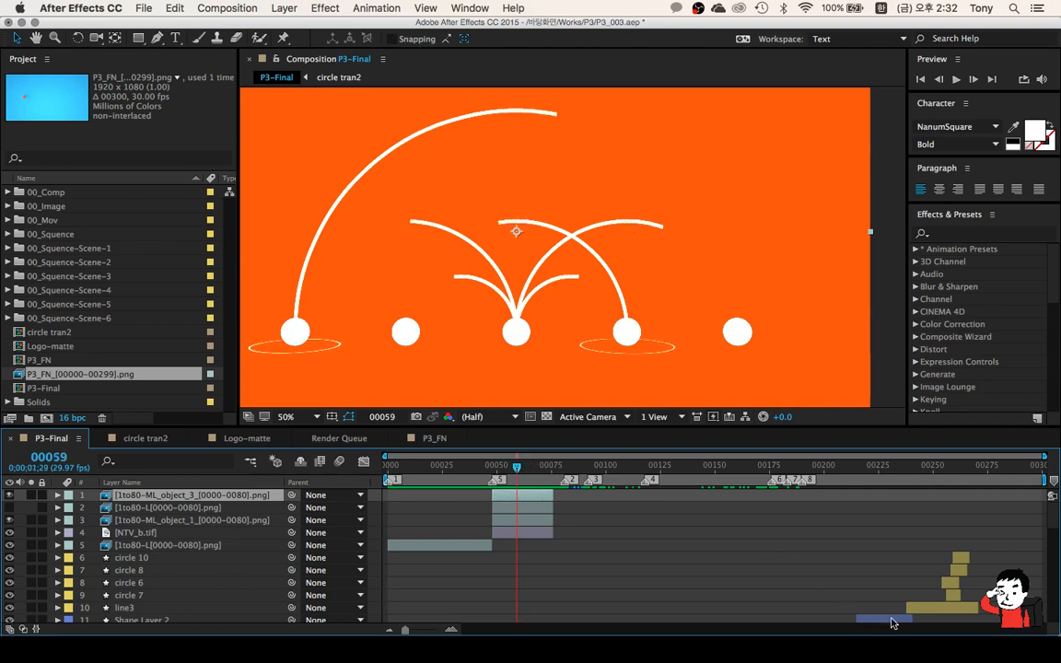
Open the minimized NTV Idents-M4.mov in QuickTime Player, watch it full screen to the end, and leave full screen
mouse_move(953, 633)
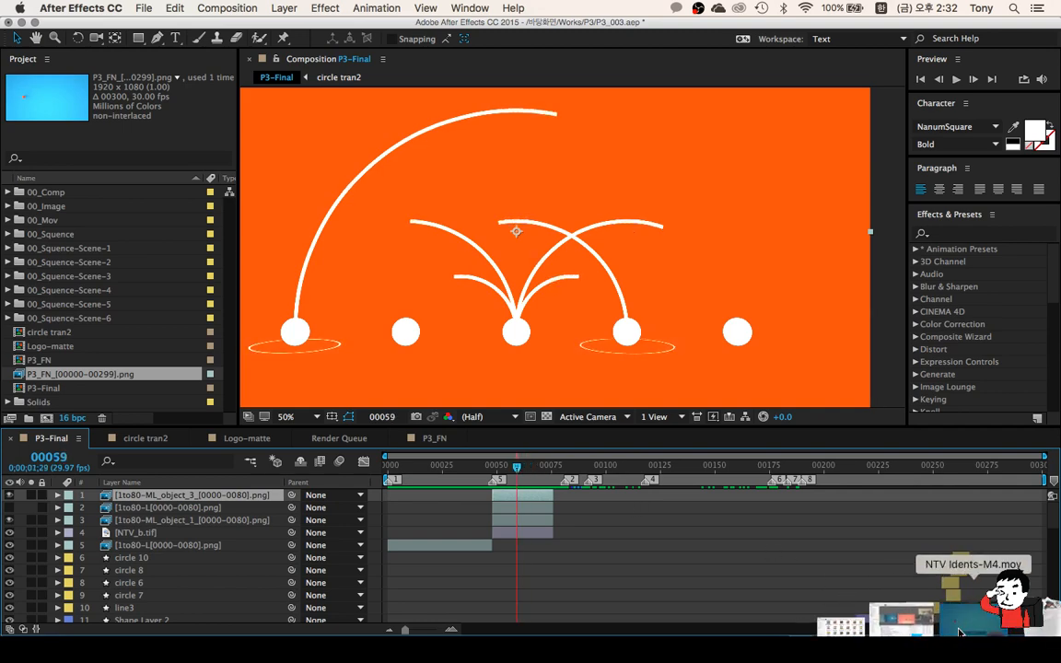
click(960, 632)
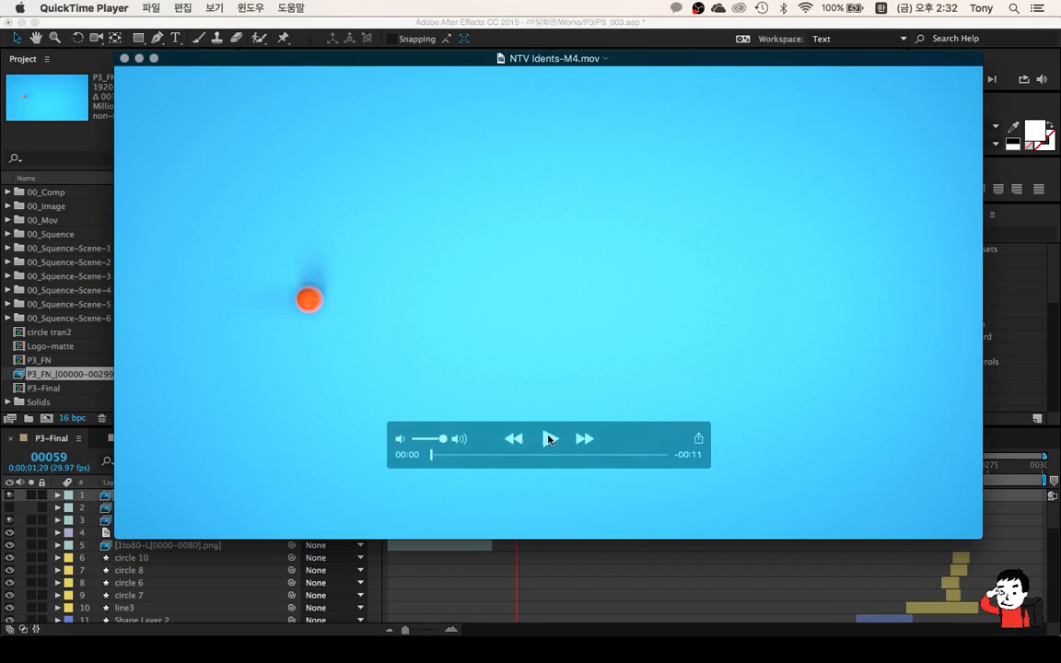
click(154, 58)
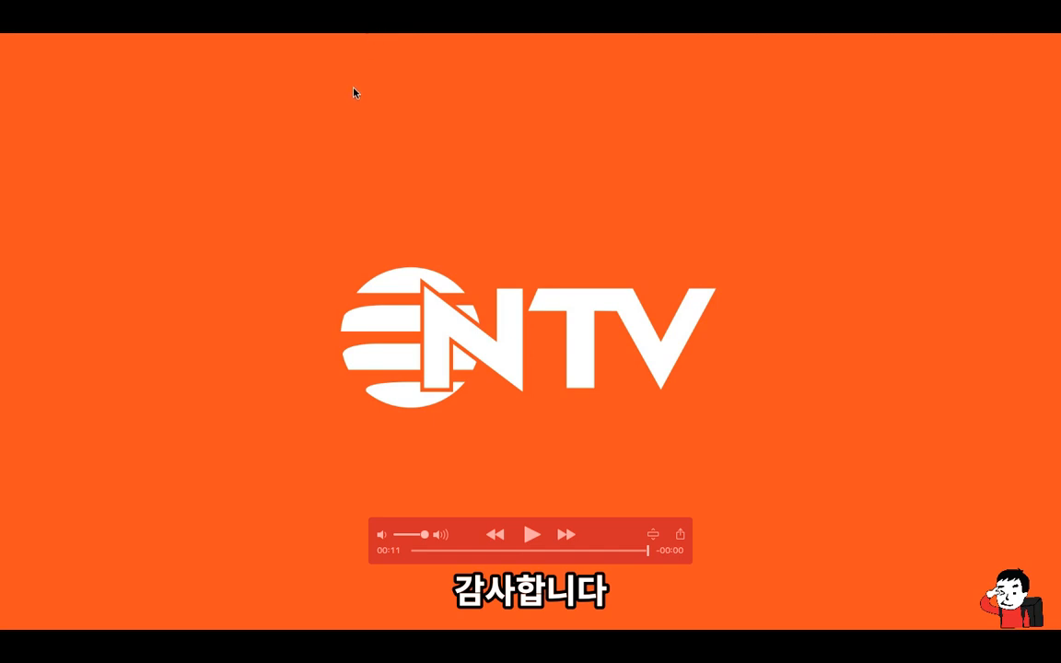
key(Escape)
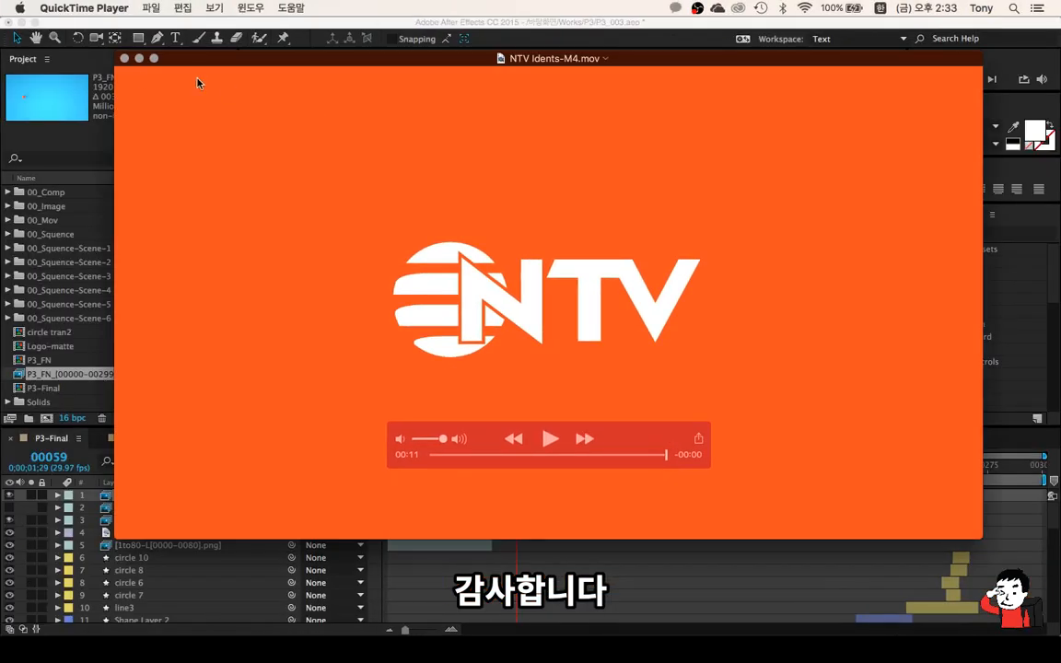